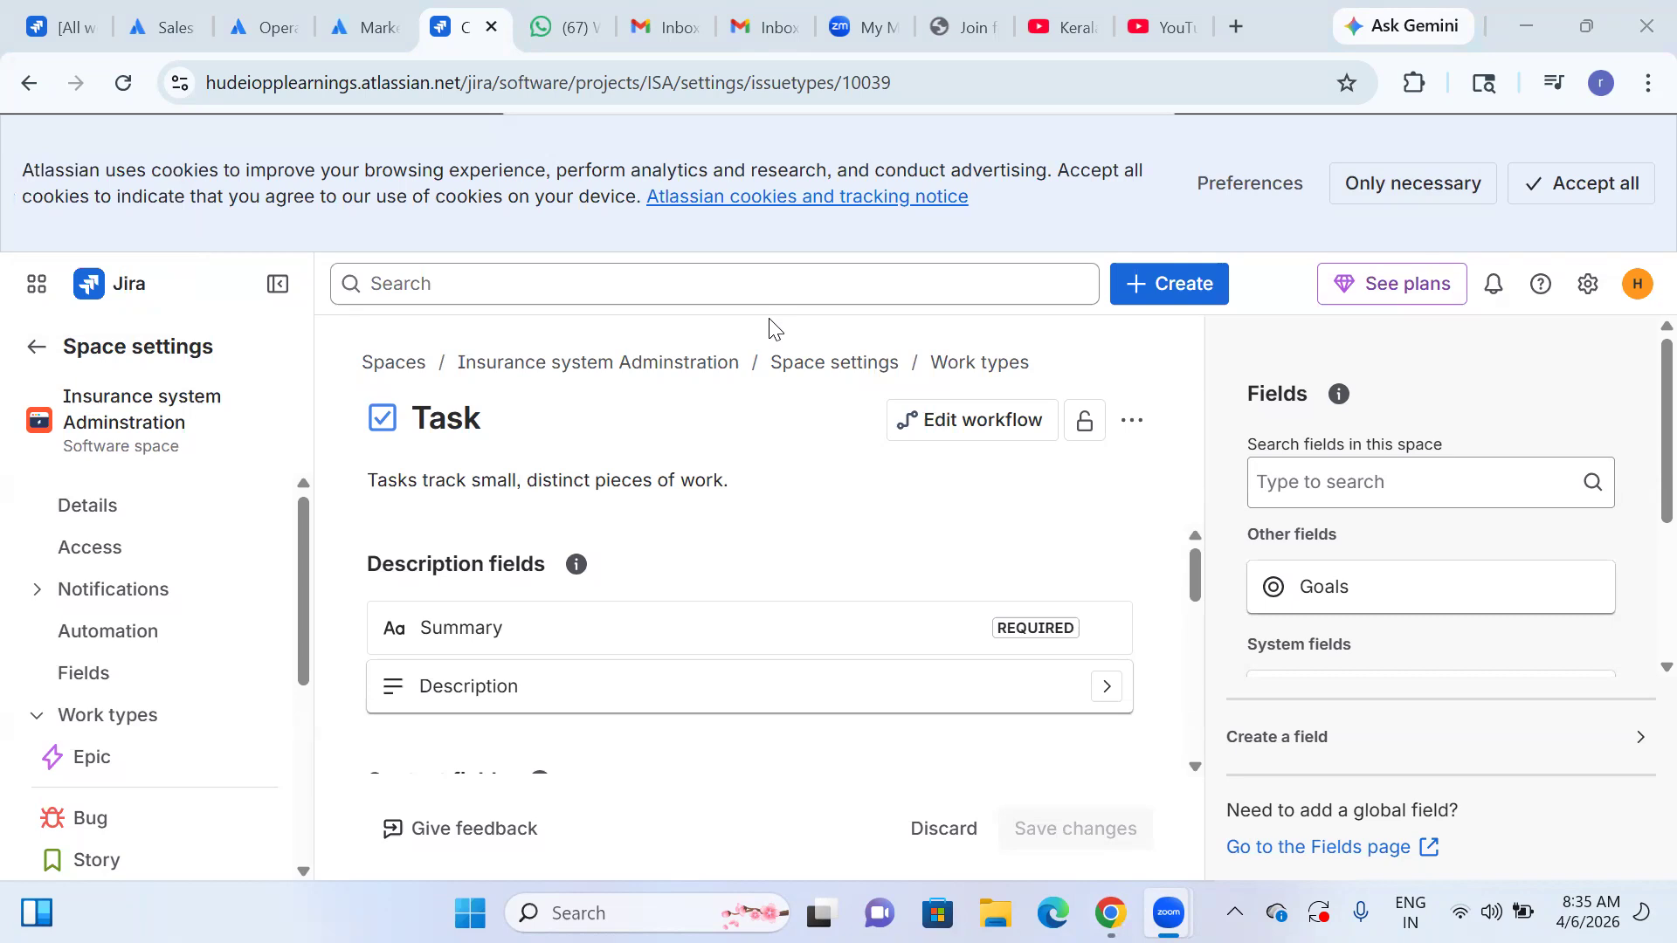
Open the Story work type in the Insurance system Adminstration space settings.
scroll(138, 783, "down", 3)
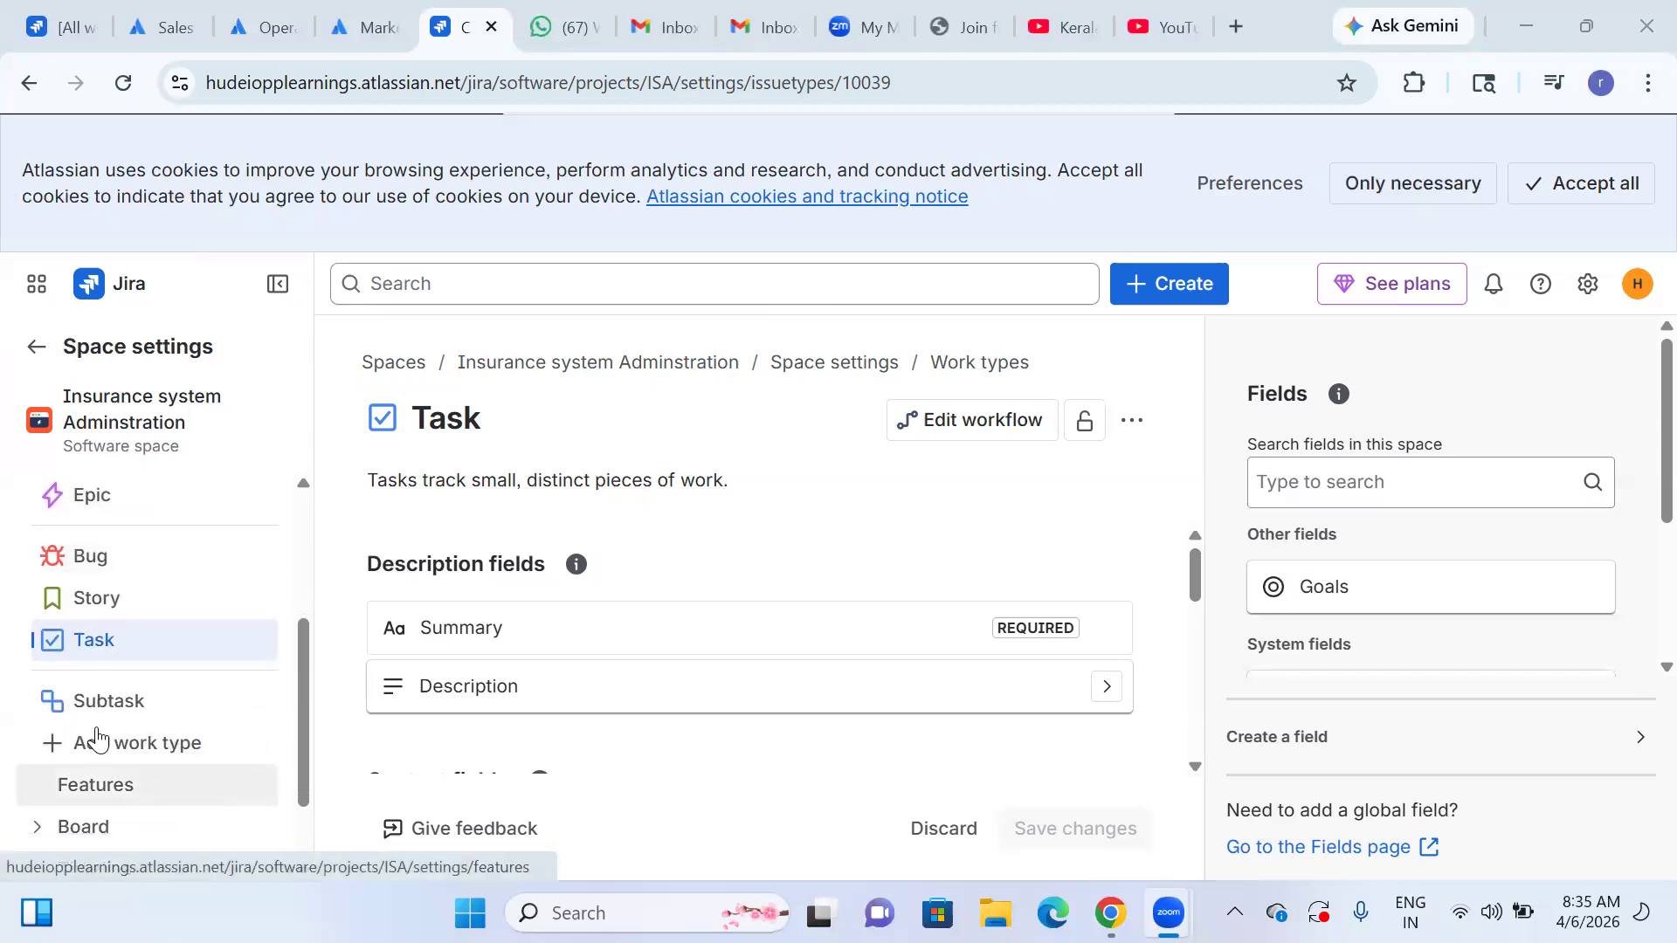
scroll(131, 594, "up", 3)
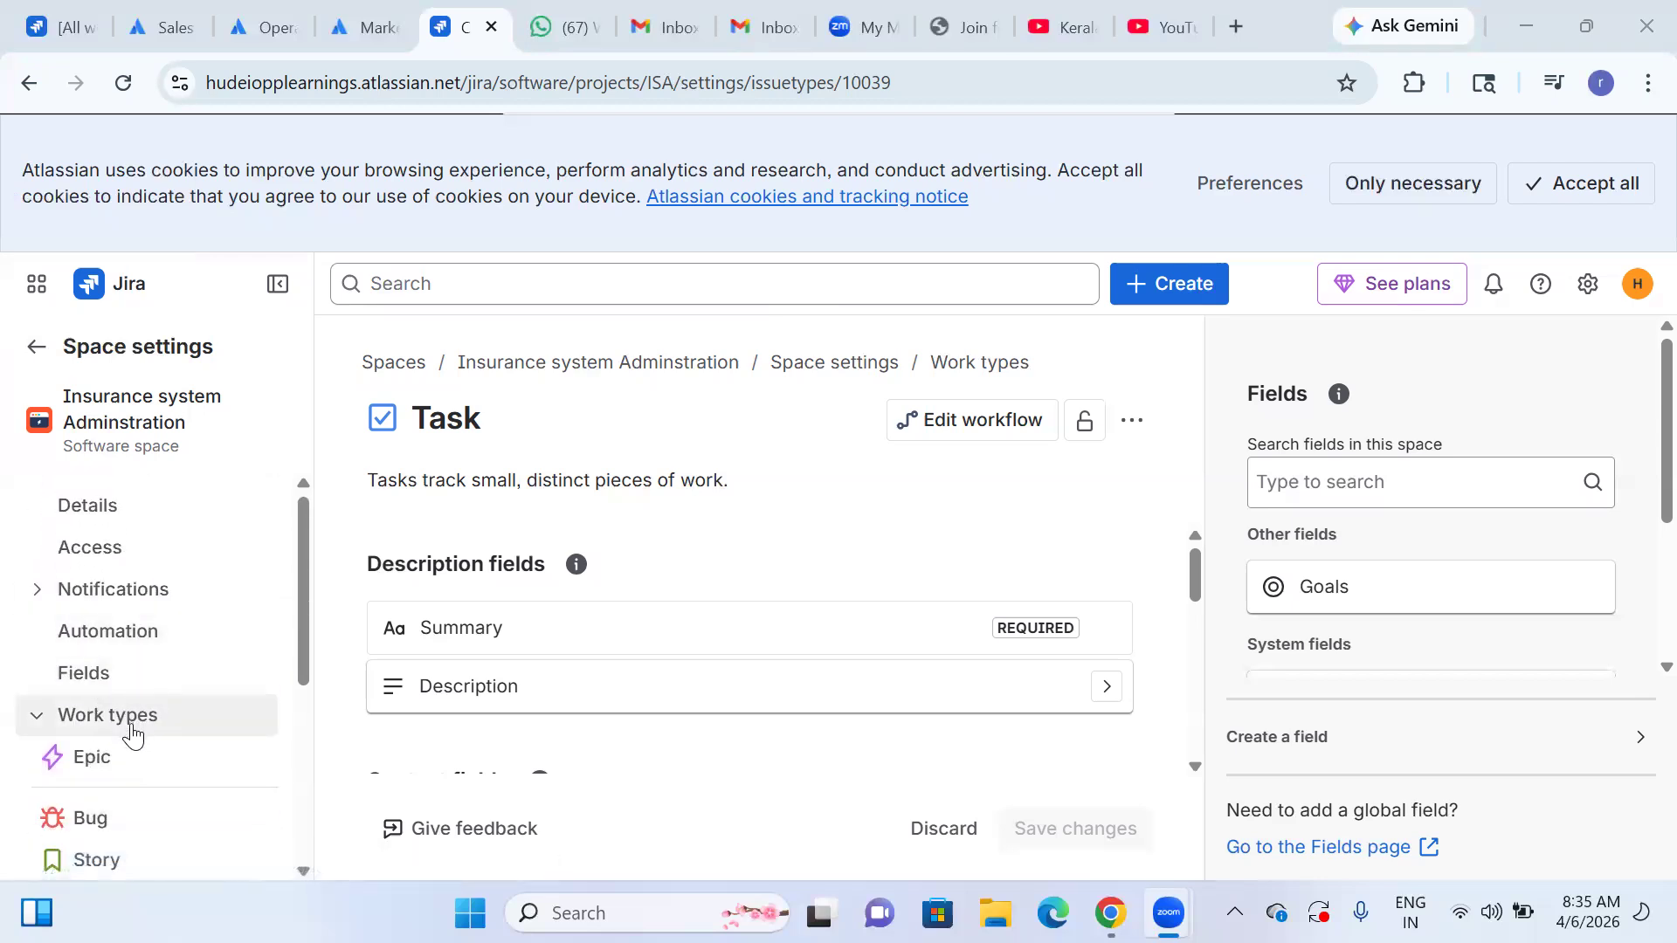
scroll(172, 704, "down", 4)
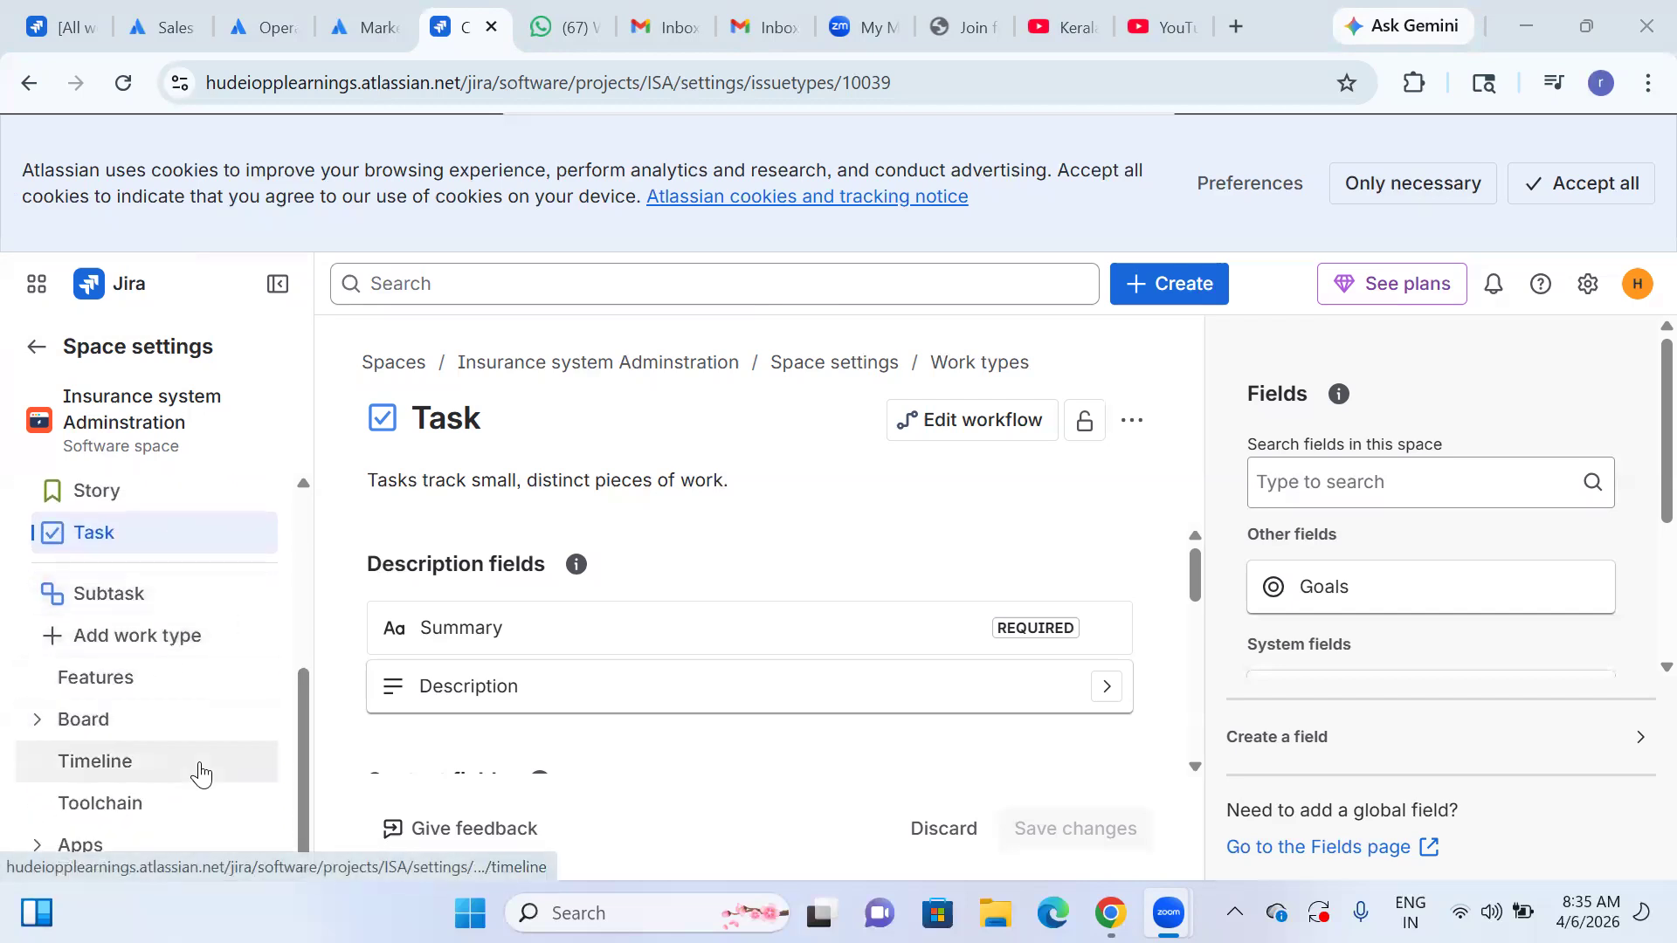
scroll(183, 784, "up", 4)
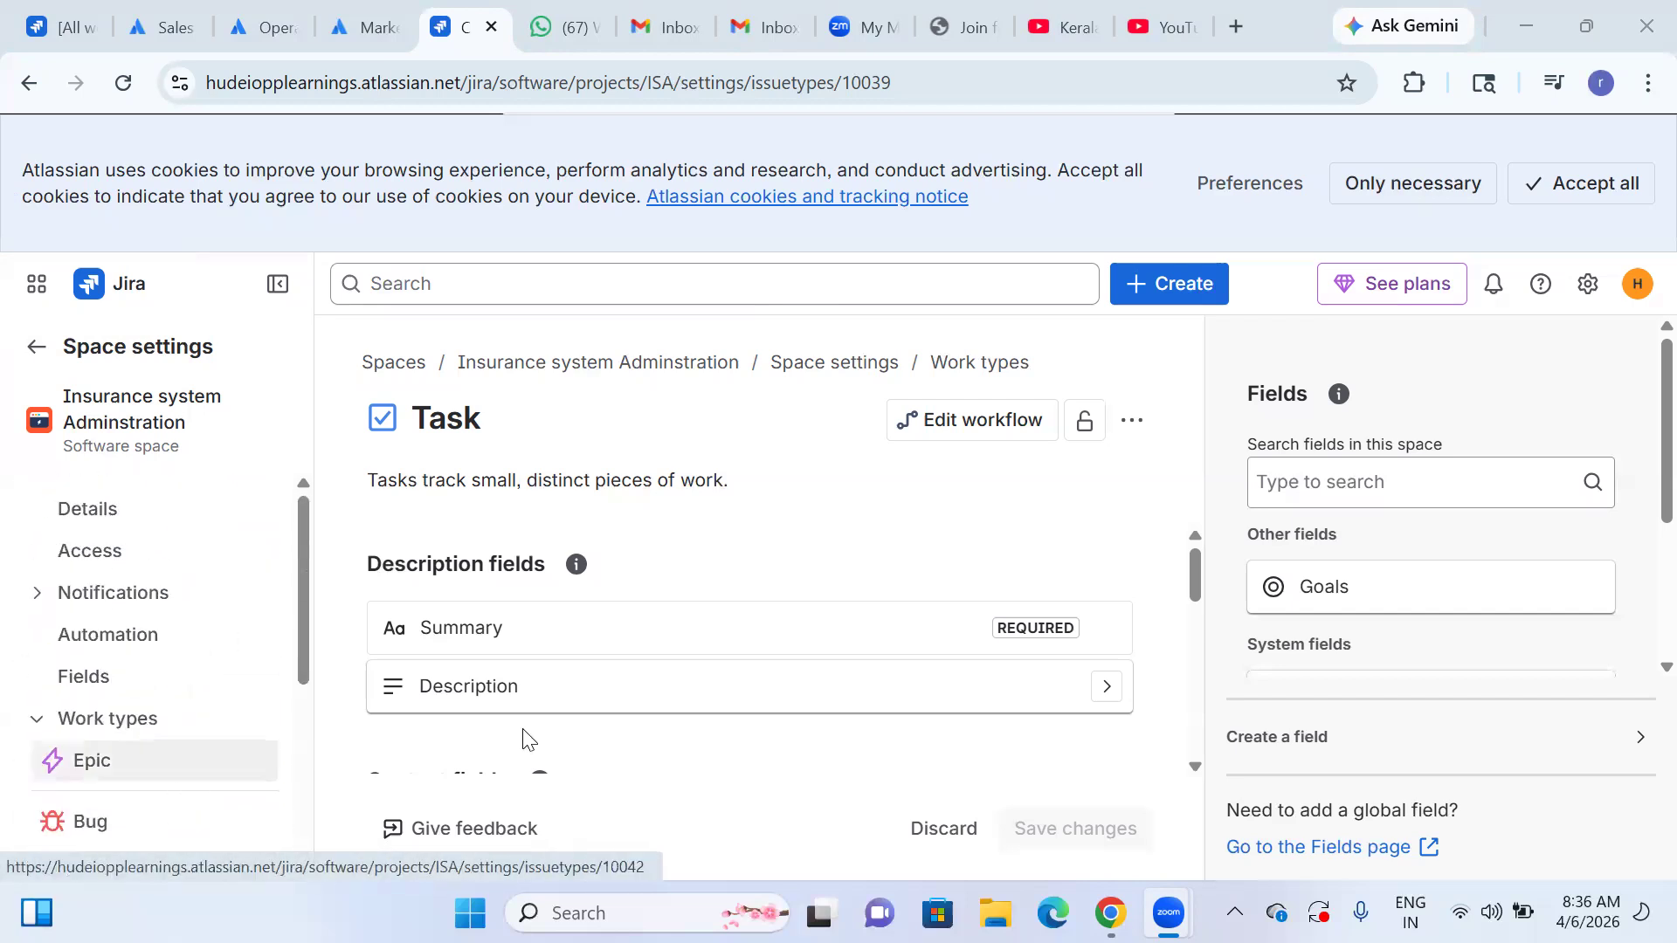
scroll(149, 696, "down", 1)
left_click(131, 737)
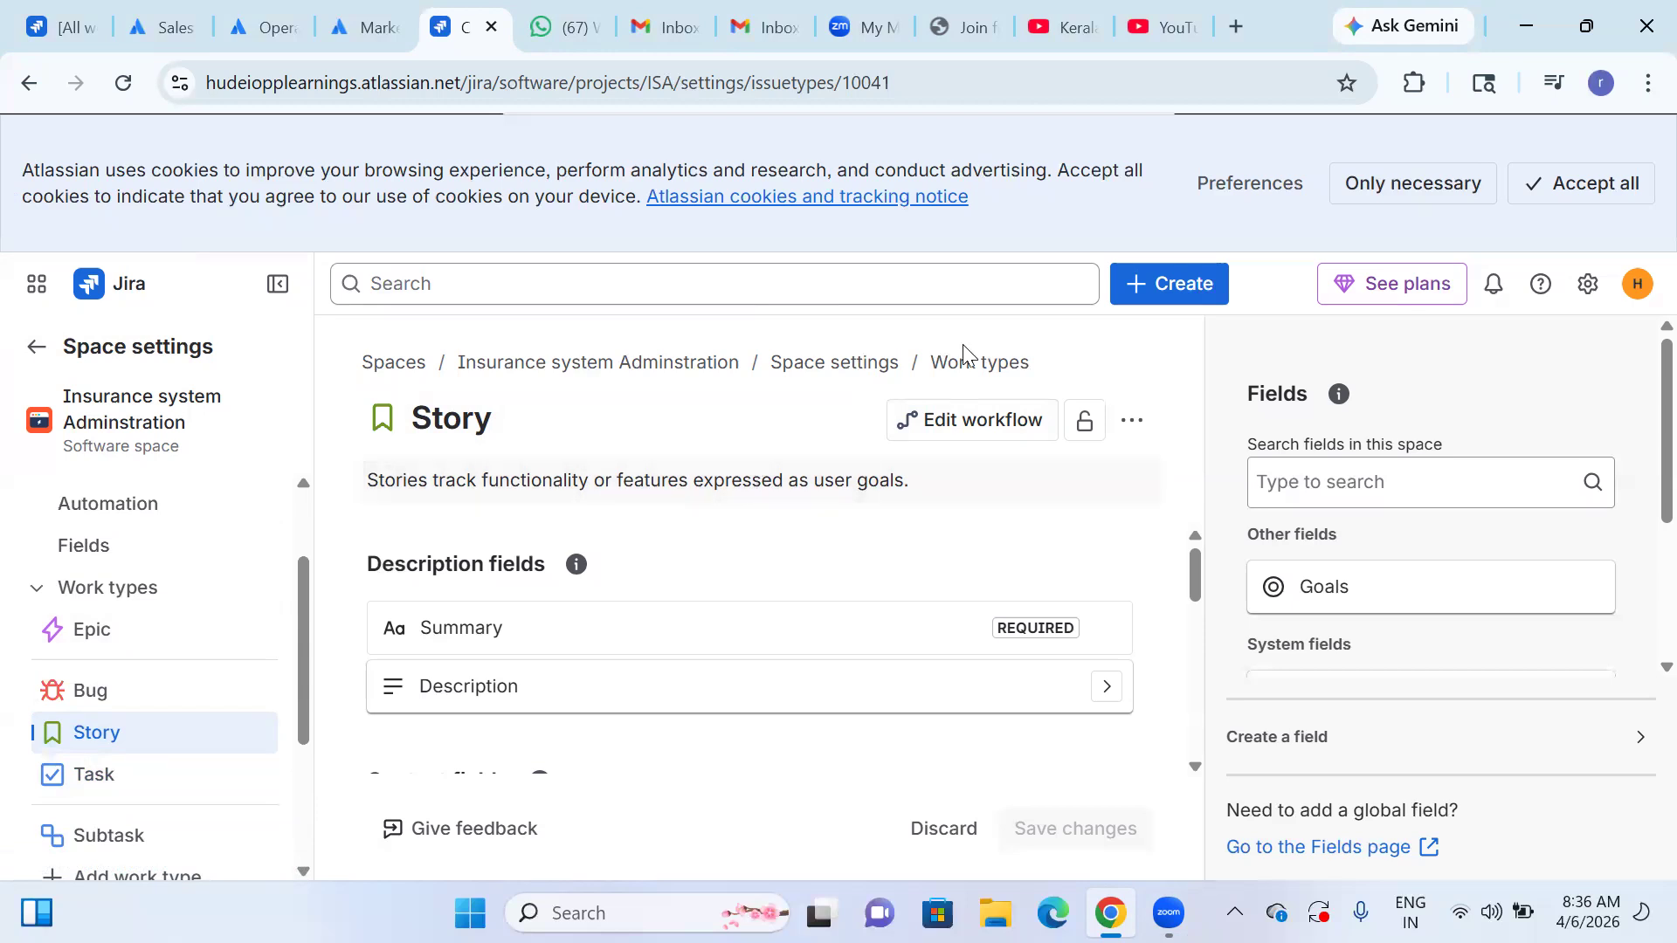
Review the Story work type's description and context fields and the list of available work types.
scroll(634, 595, "down", 1)
scroll(633, 595, "down", 8)
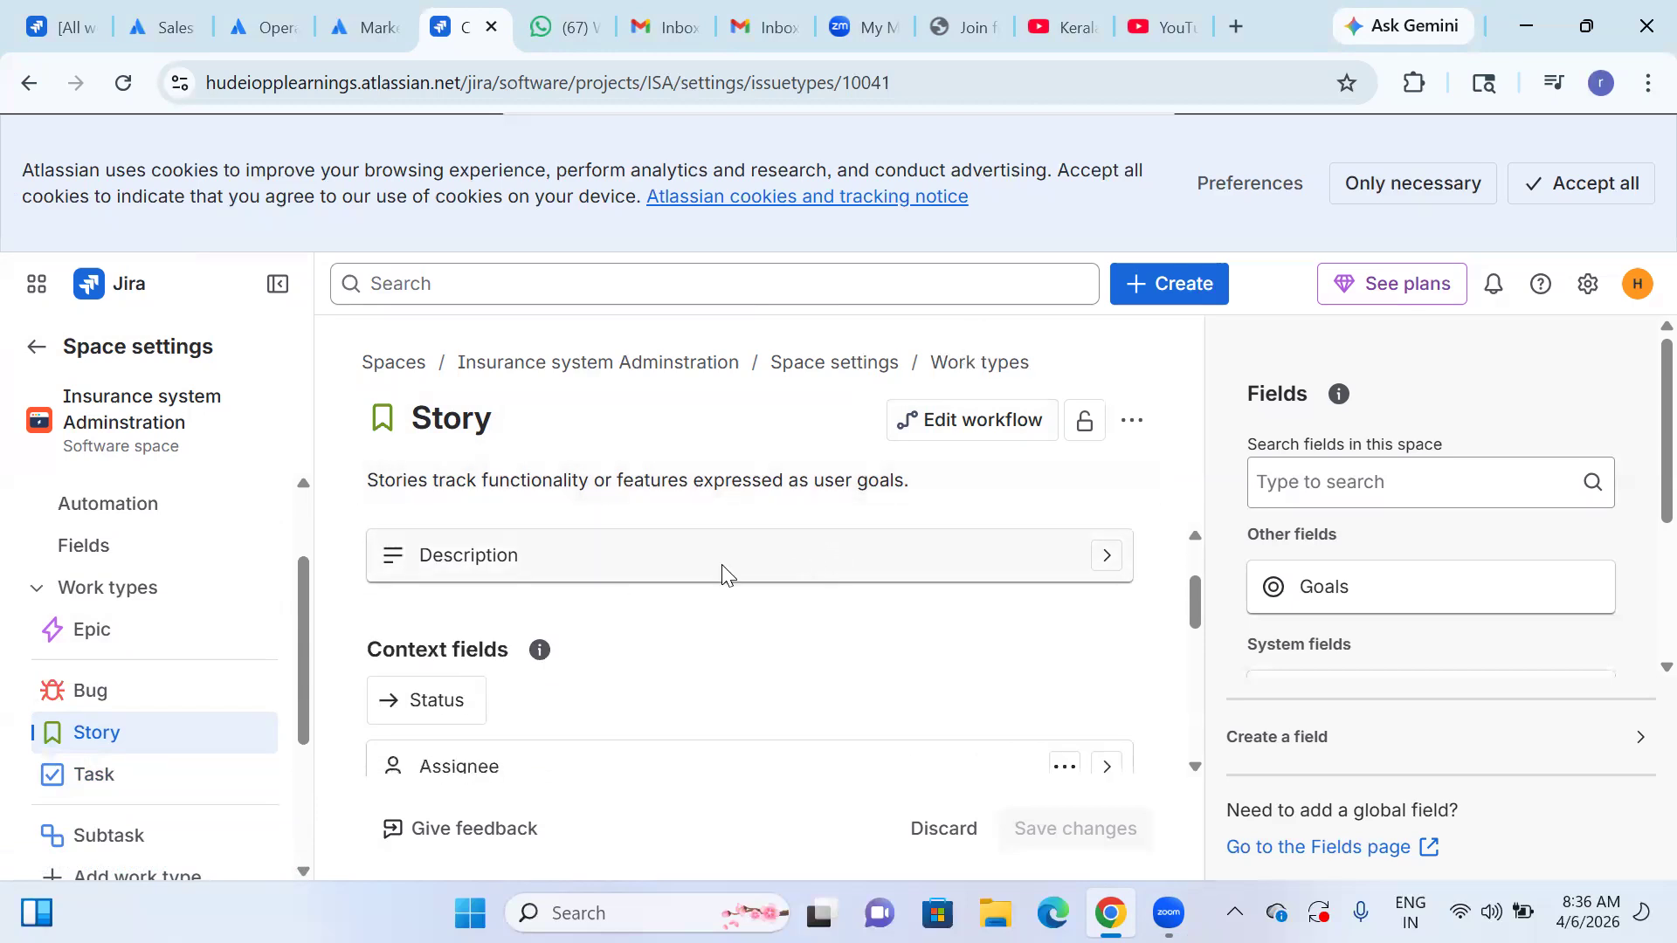
scroll(687, 638, "down", 1)
scroll(686, 638, "up", 10)
scroll(181, 758, "up", 3)
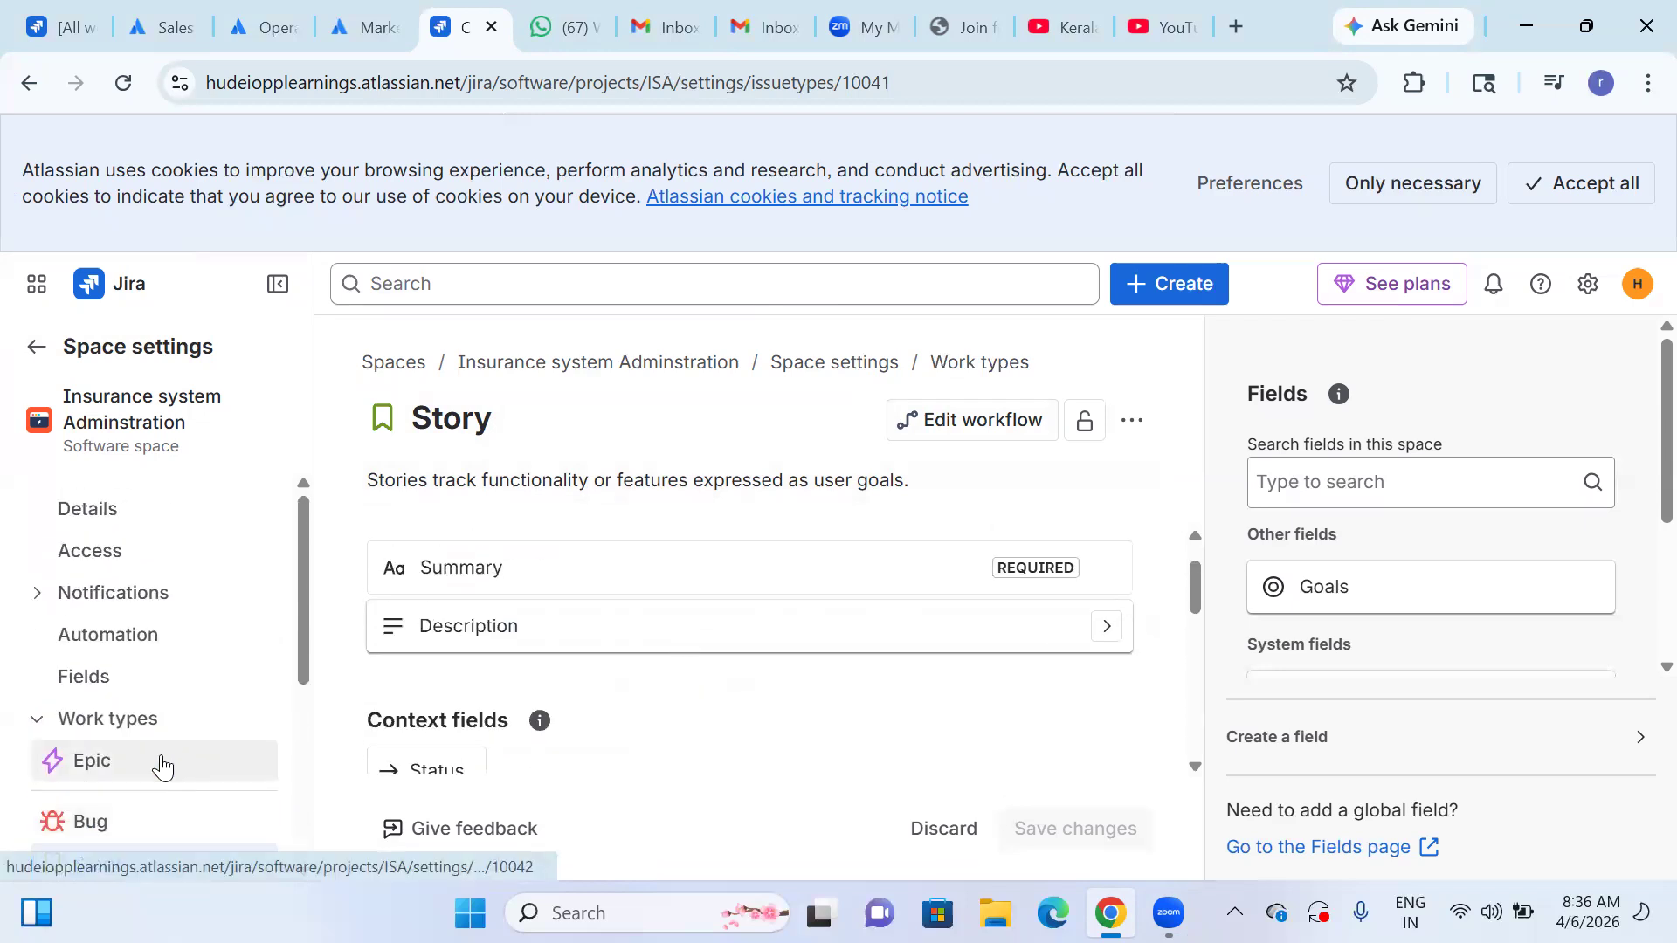
scroll(162, 762, "down", 5)
scroll(109, 559, "up", 2)
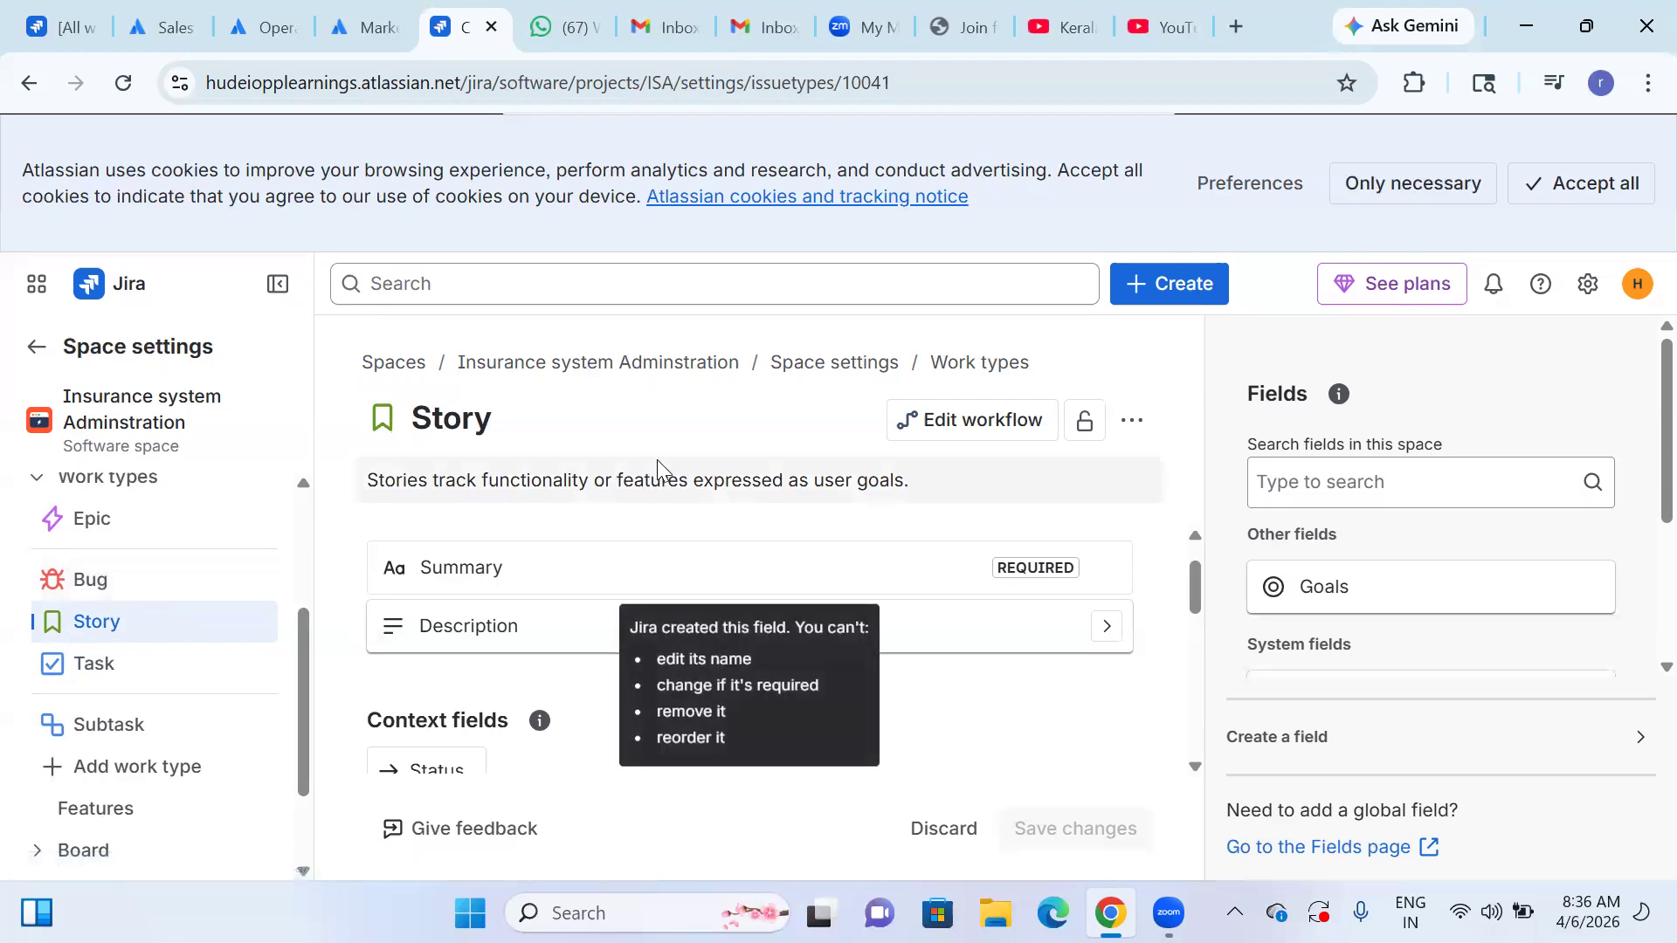
Check the Story work type's editable description and name, its further actions, and its context fields down to Reporter.
left_click(989, 472)
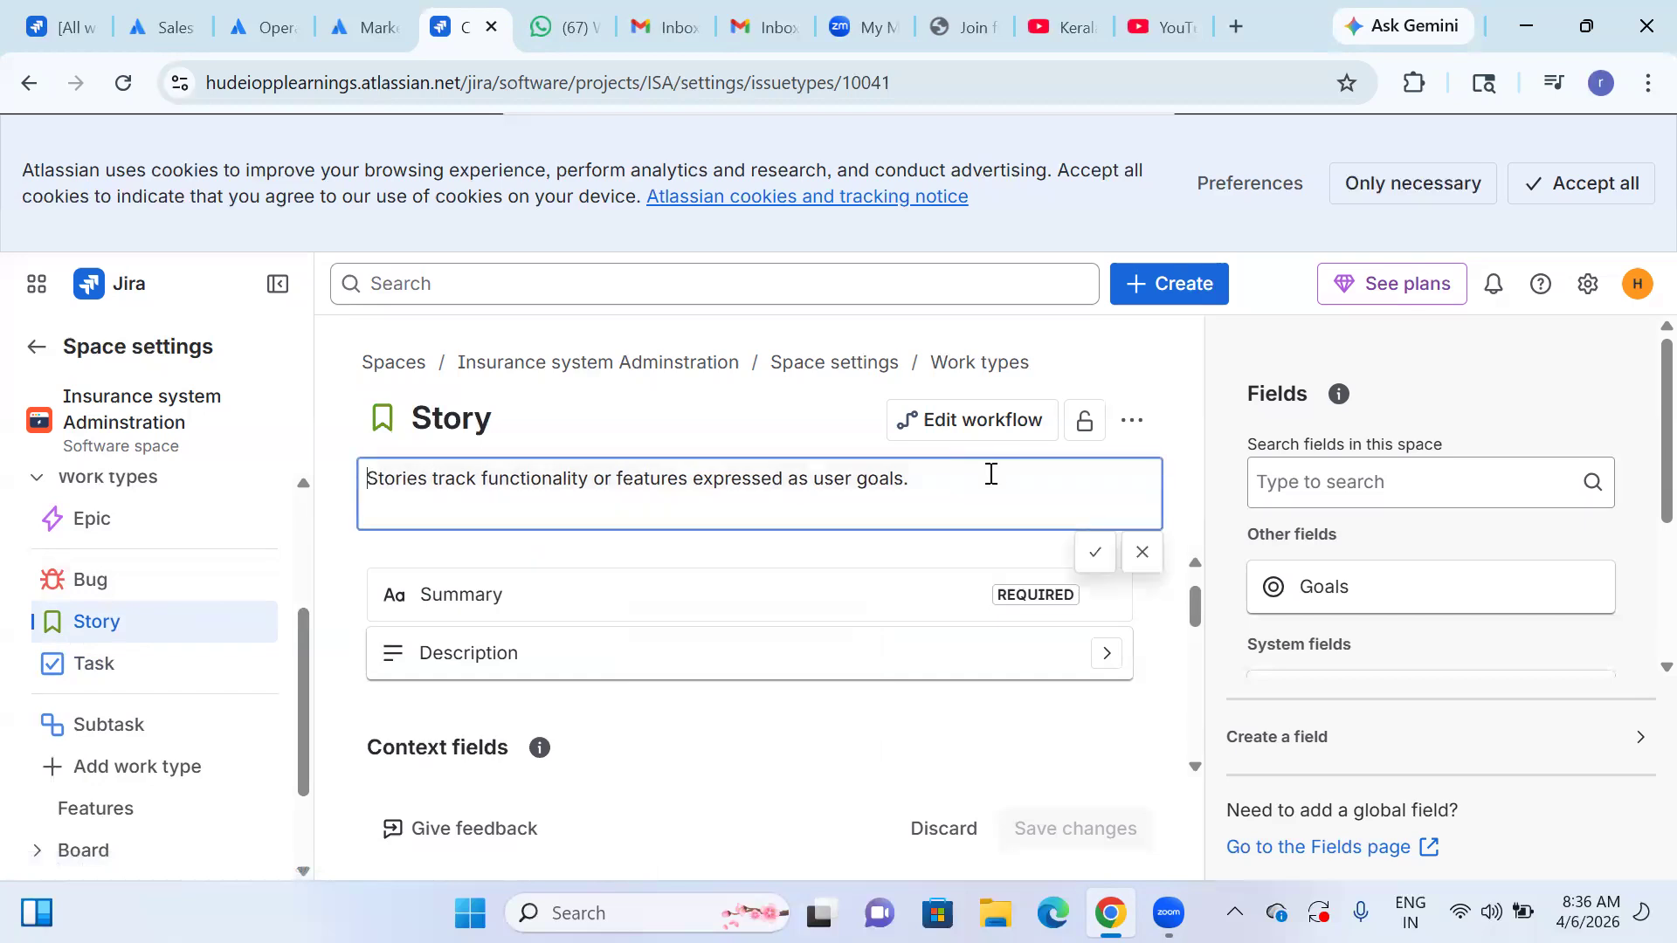
left_click(792, 414)
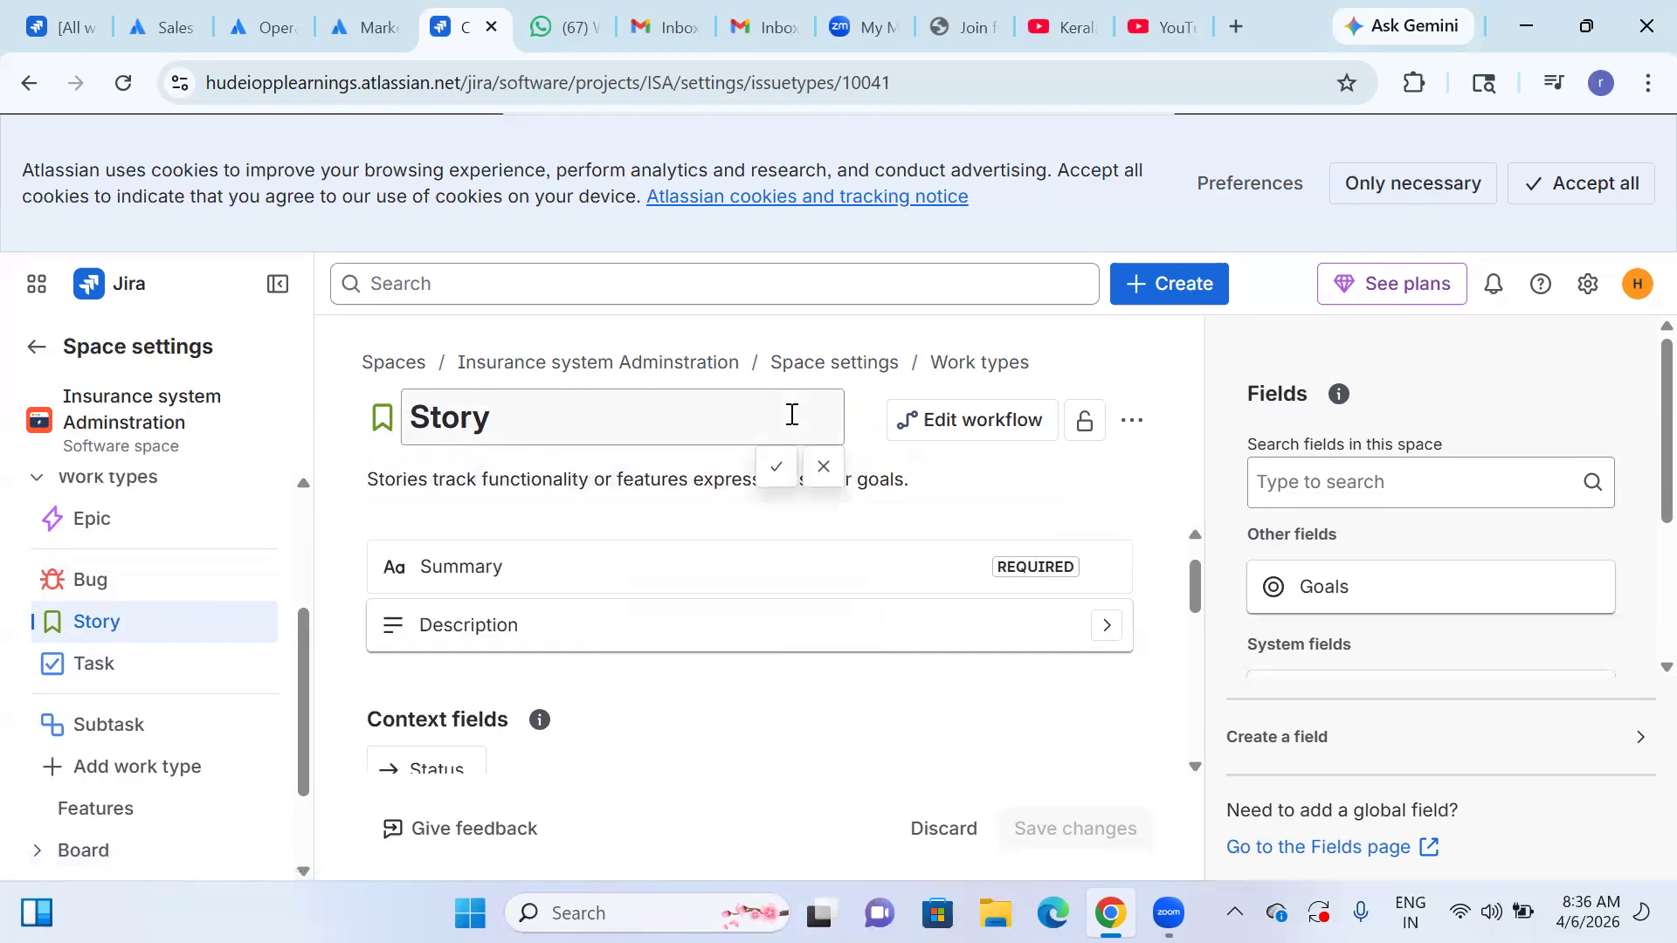
left_click(1132, 428)
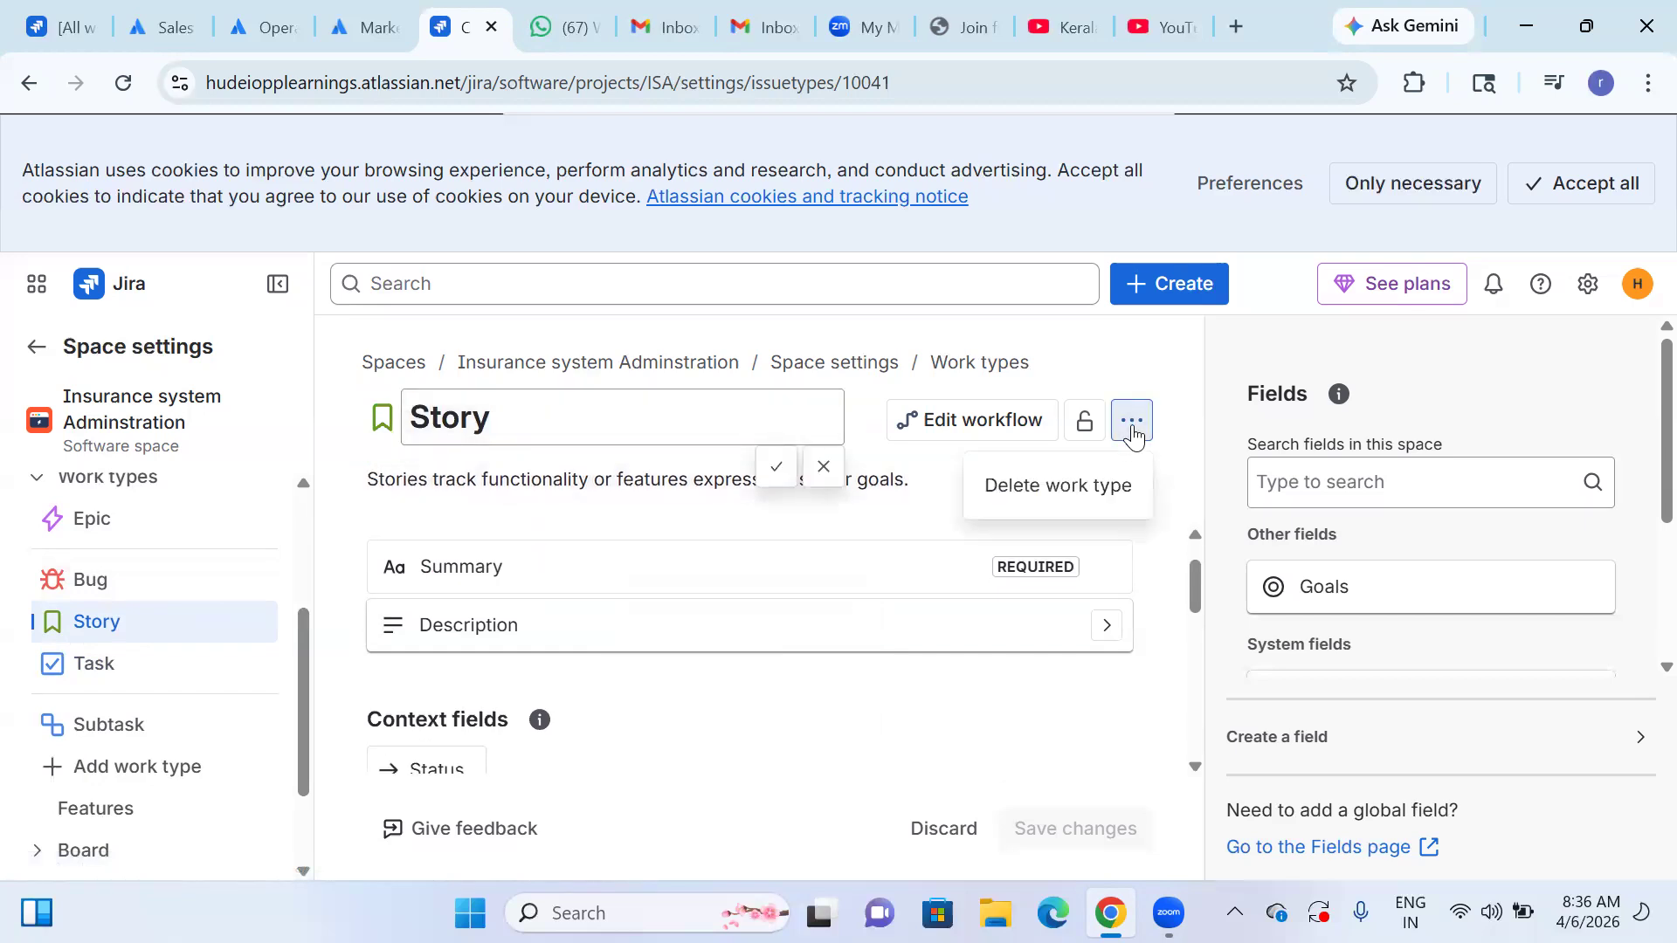
left_click(1102, 358)
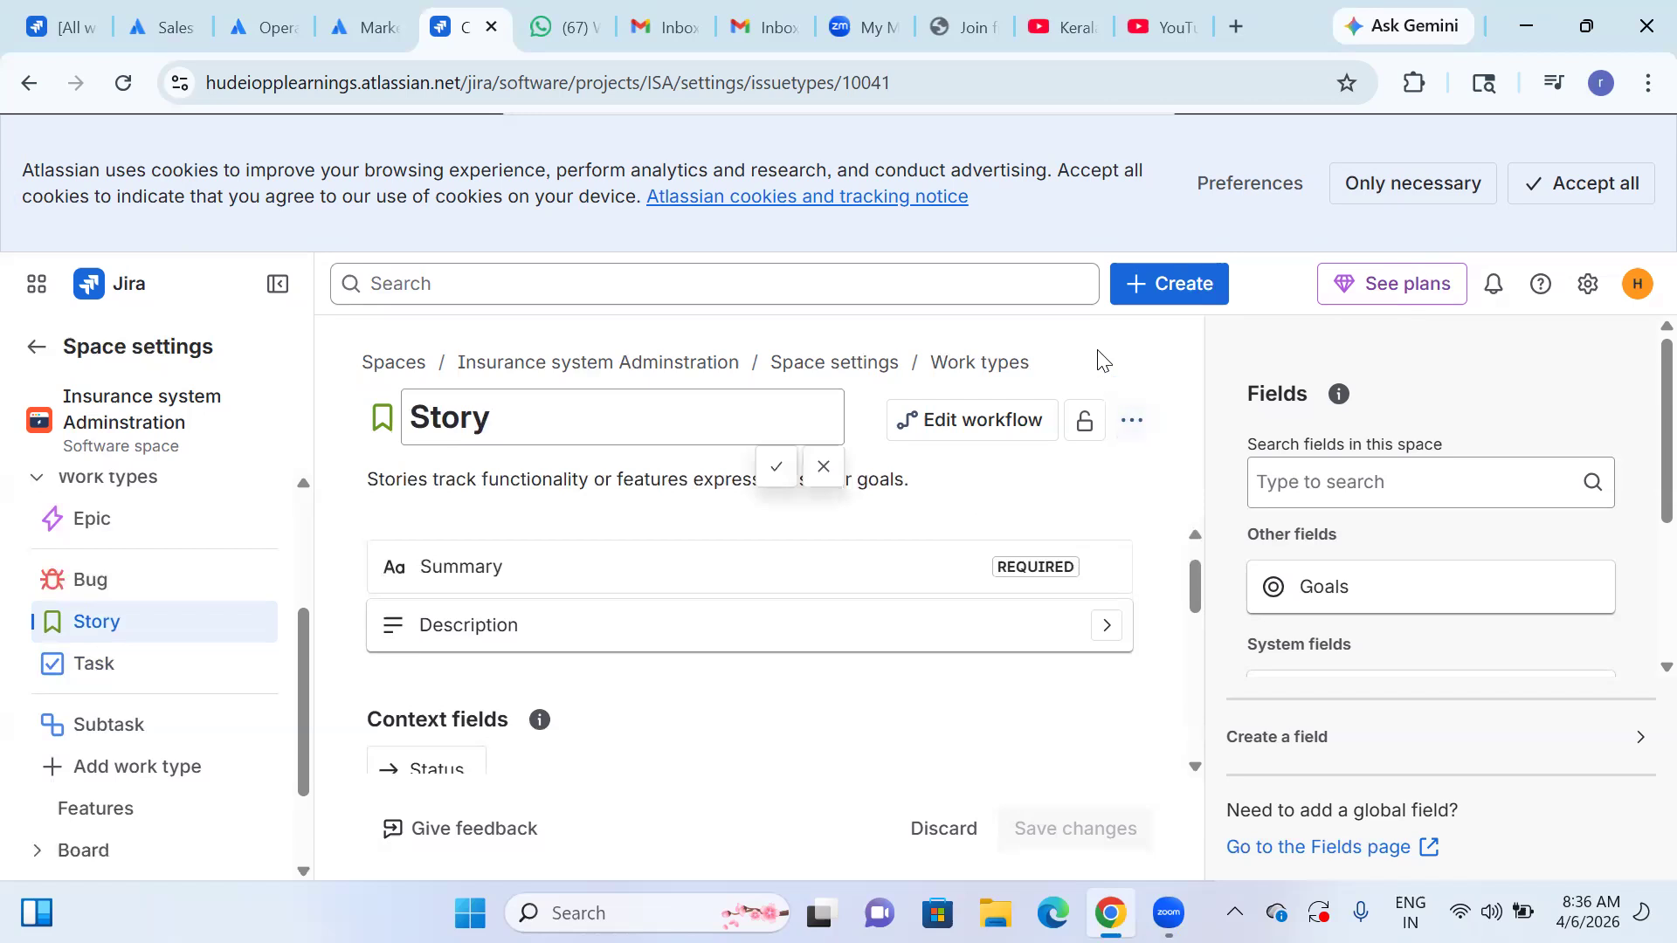
scroll(588, 622, "down", 5)
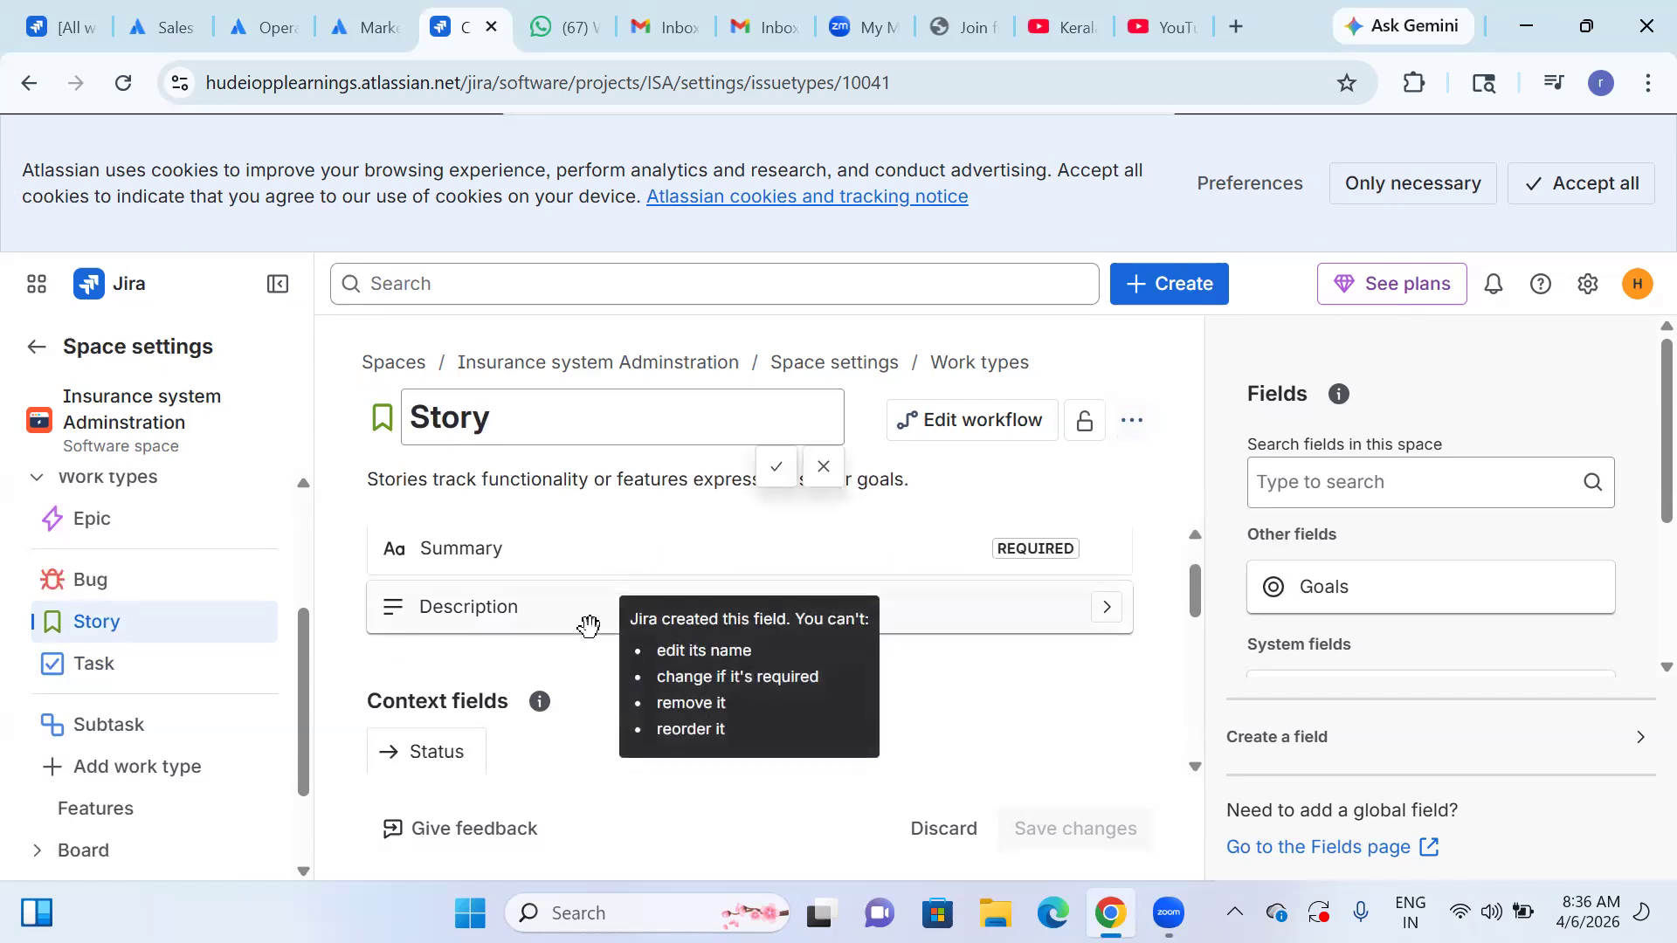
scroll(595, 659, "down", 6)
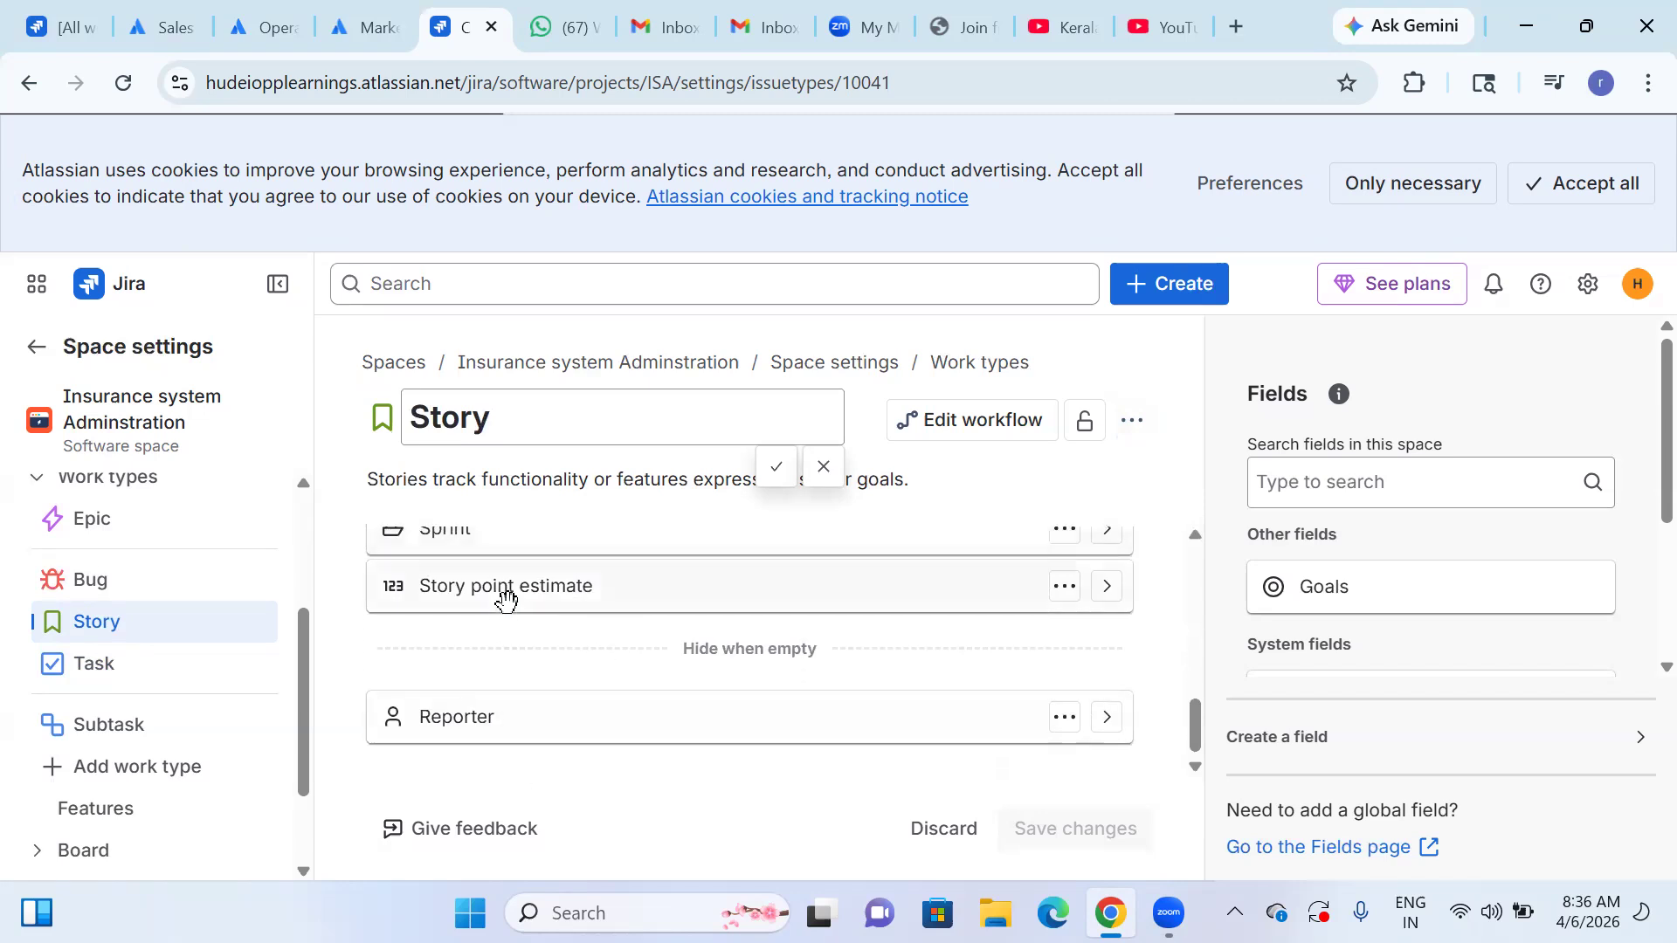
scroll(507, 598, "up", 10)
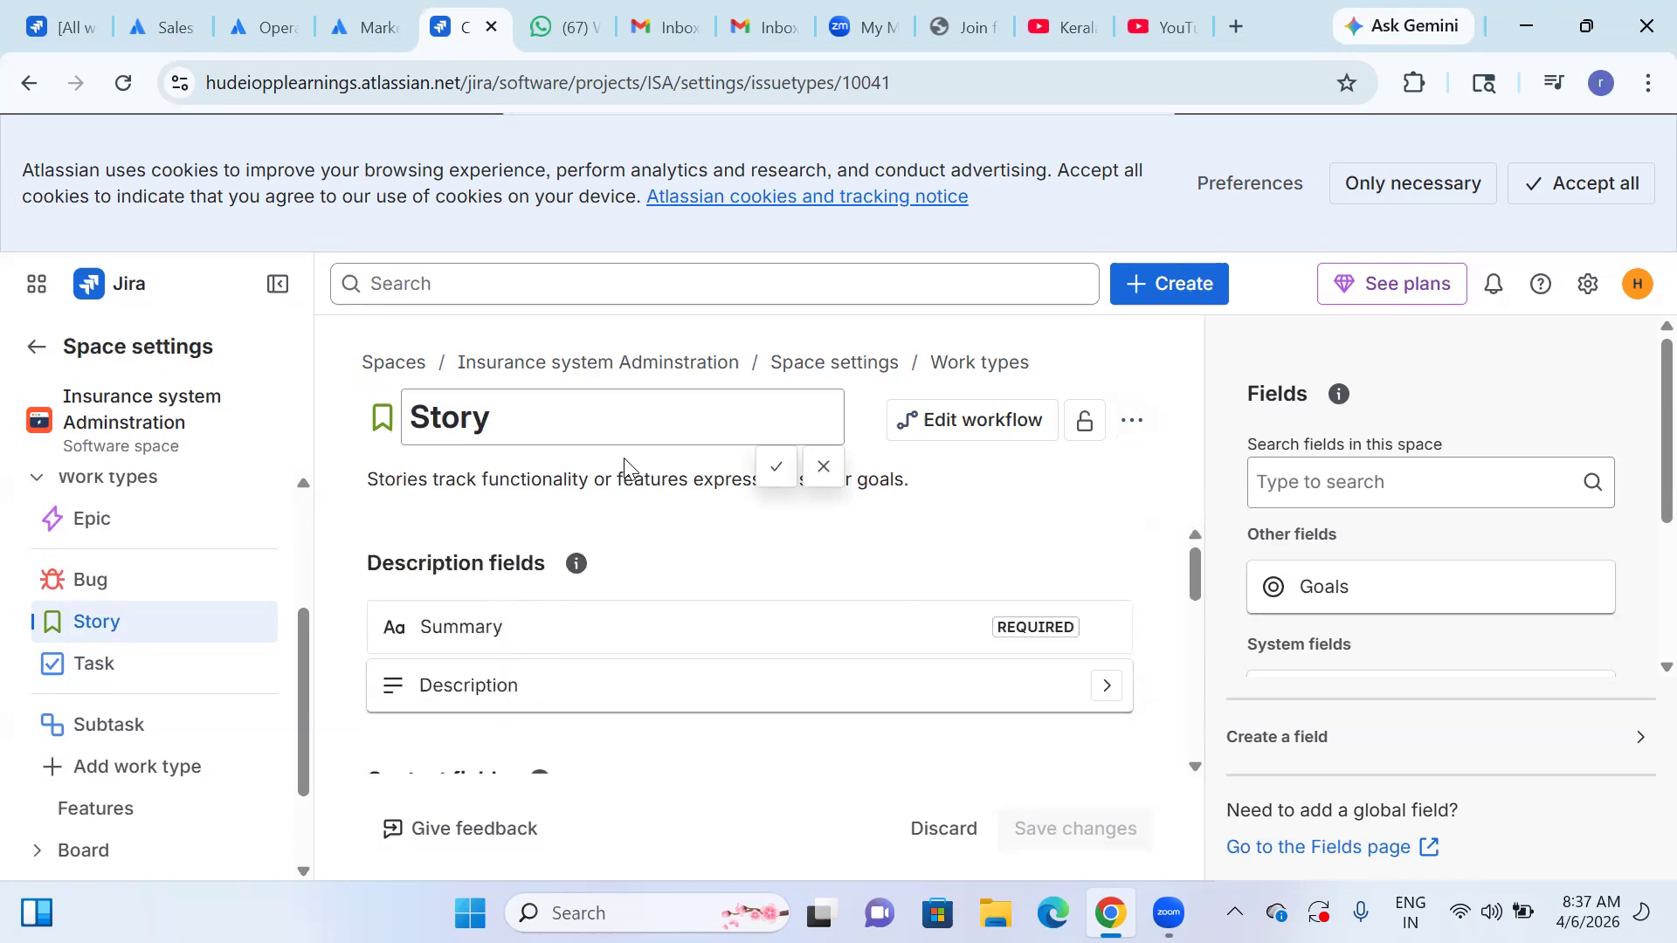
Replace the Story work type's name with "As a User i want you to create Login credentials", correcting the spelling of the last word.
left_click(622, 427)
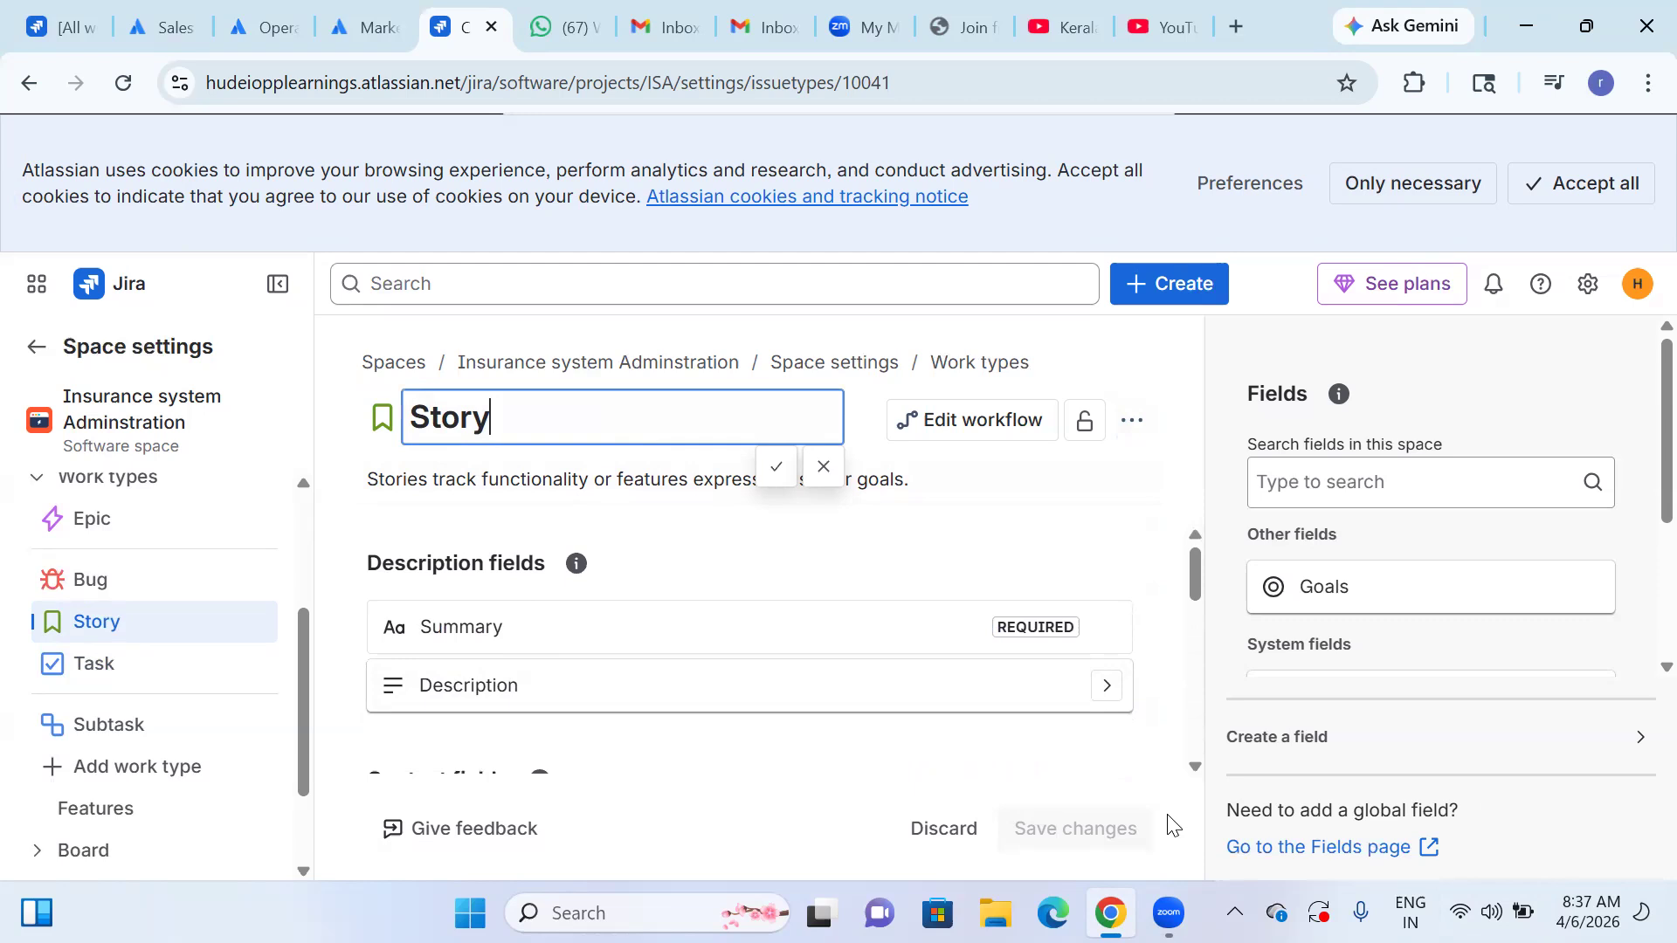
key("BackSpace")
key("BackSpace")
key("BackSpace")
key("BackSpace")
key("BackSpace")
type("Asa")
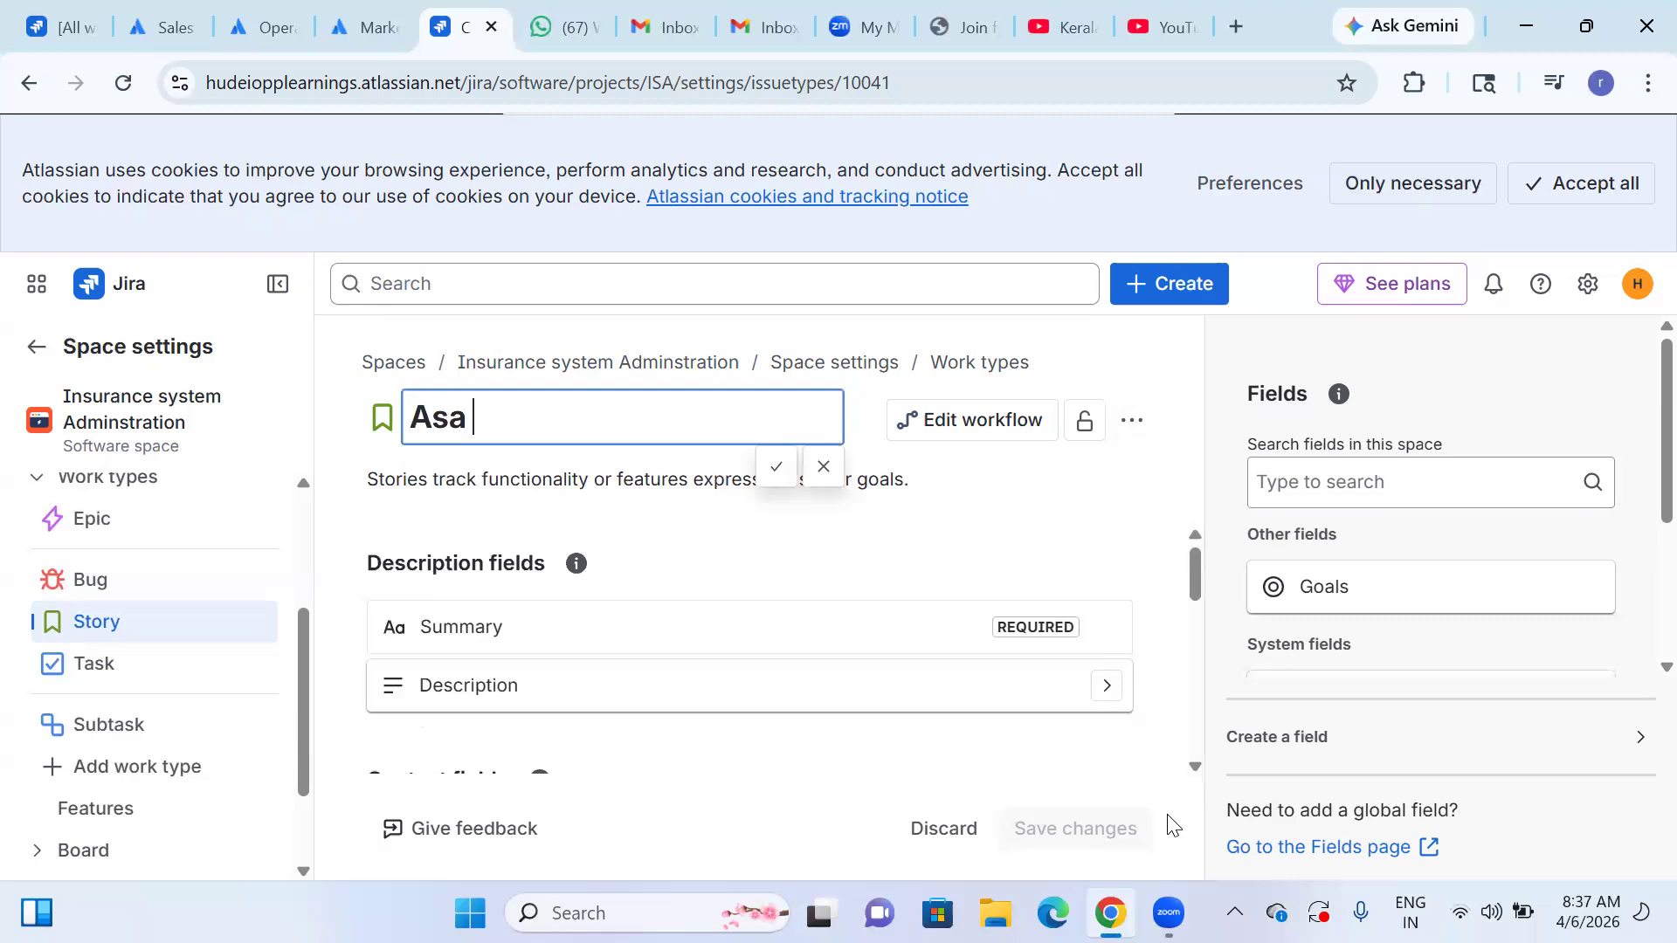
key("BackSpace")
type("a User ")
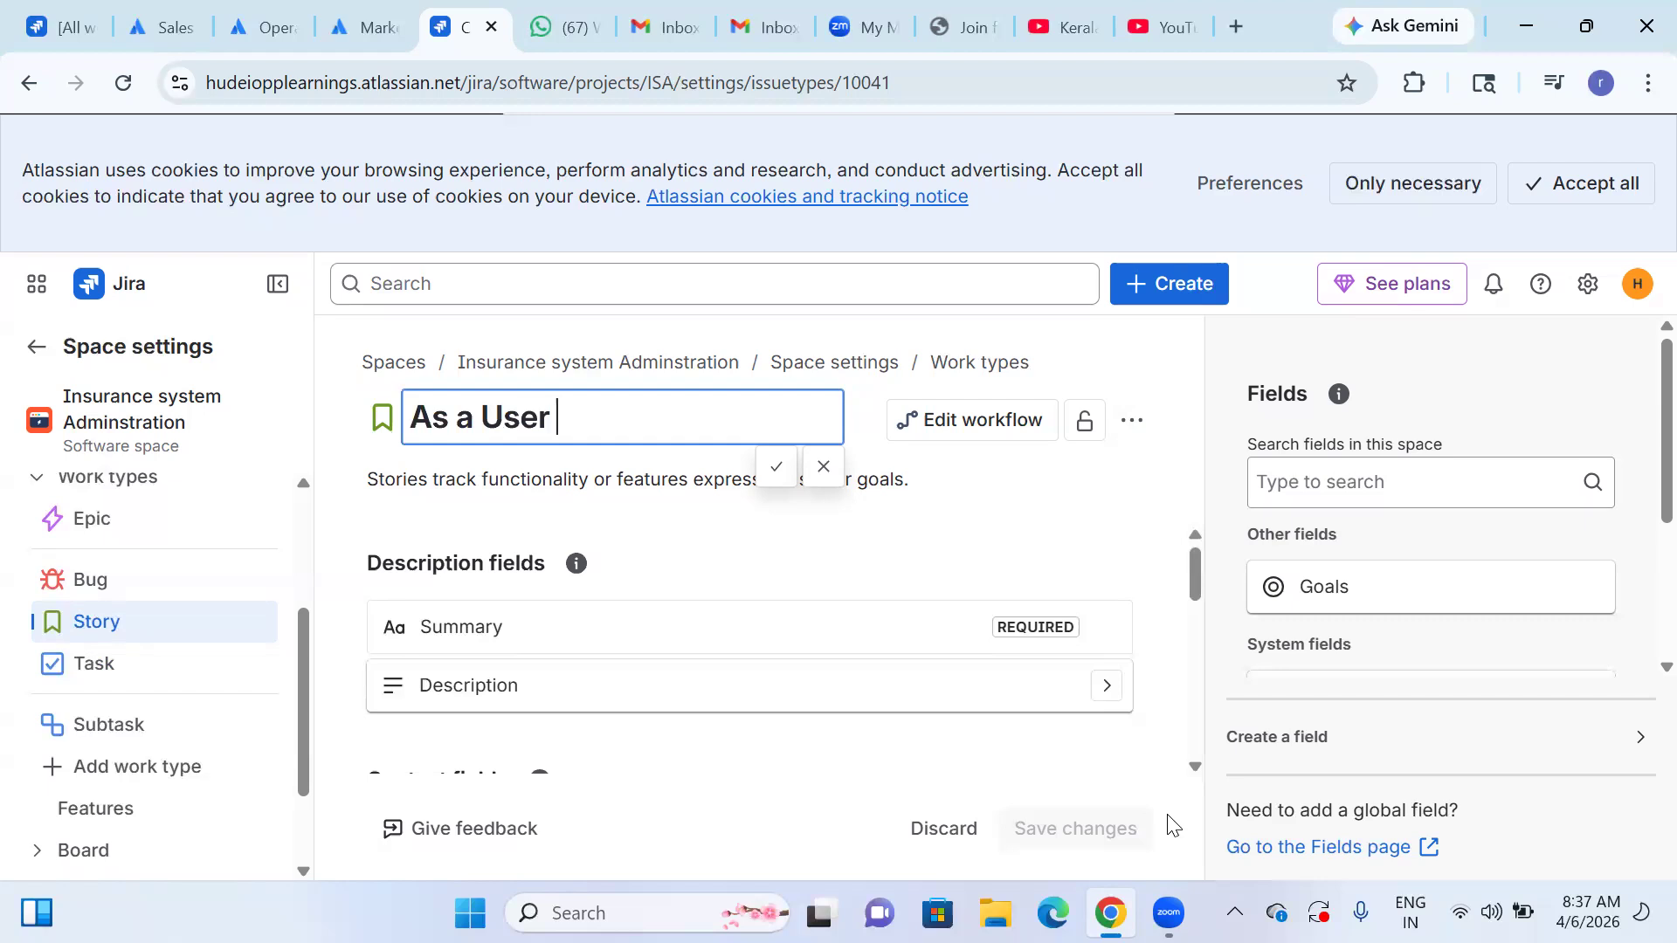
type("i wnat t")
key("BackSpace")
key("BackSpace")
key("BackSpace")
key("BackSpace")
key("BackSpace")
type("ant ")
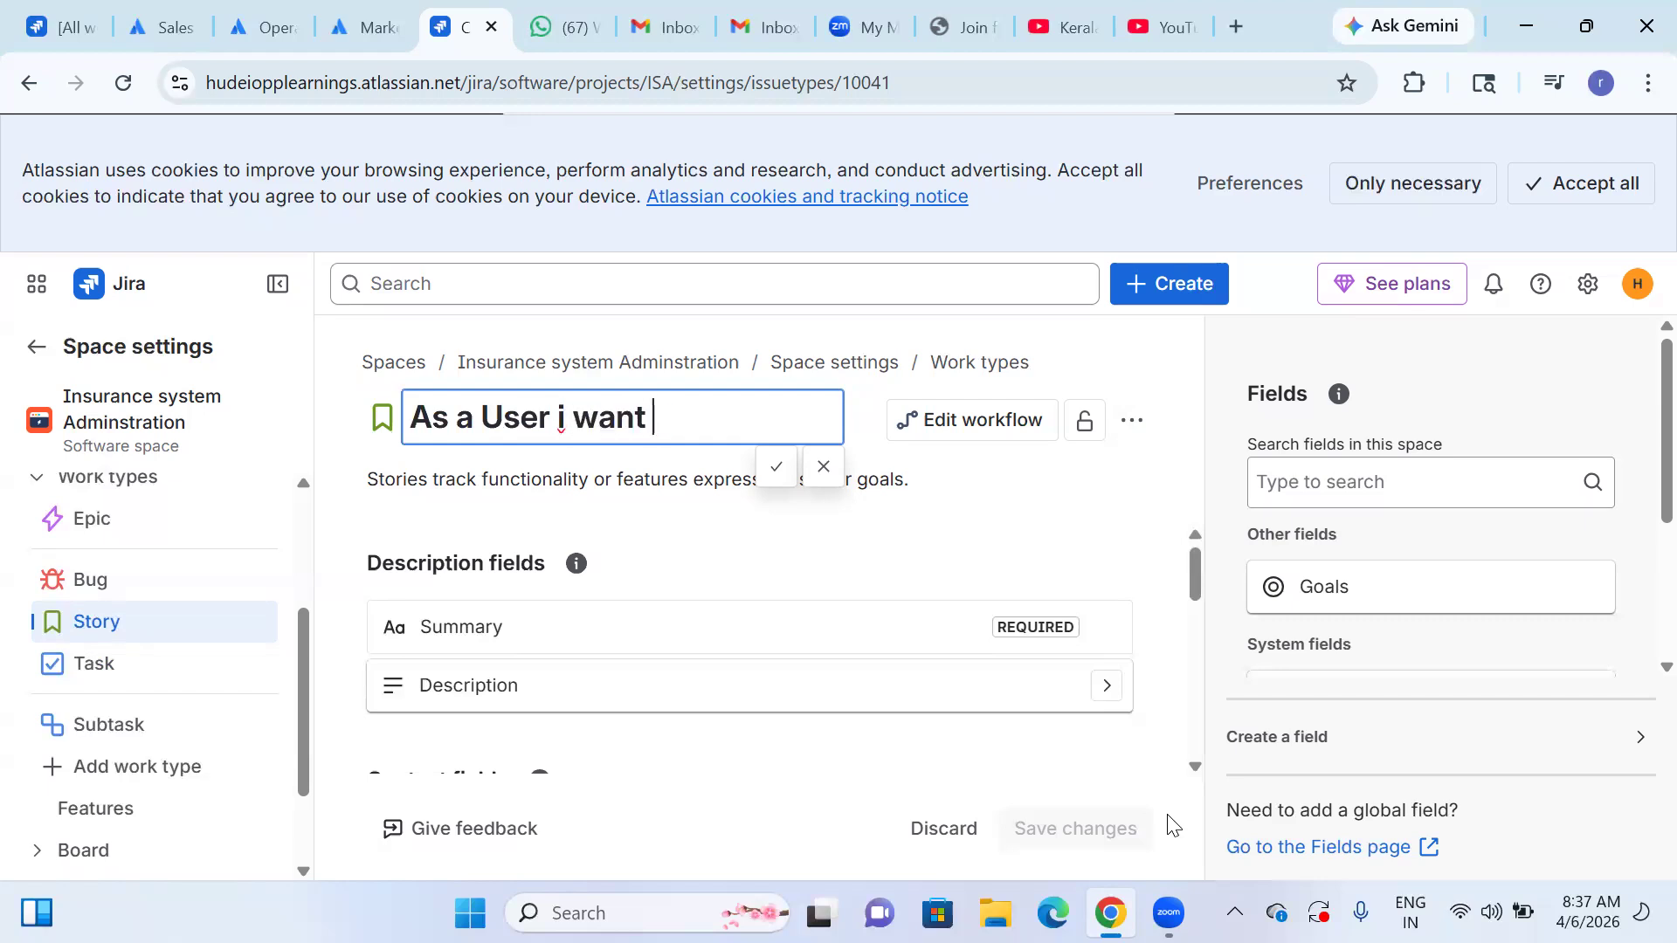
type("you to c")
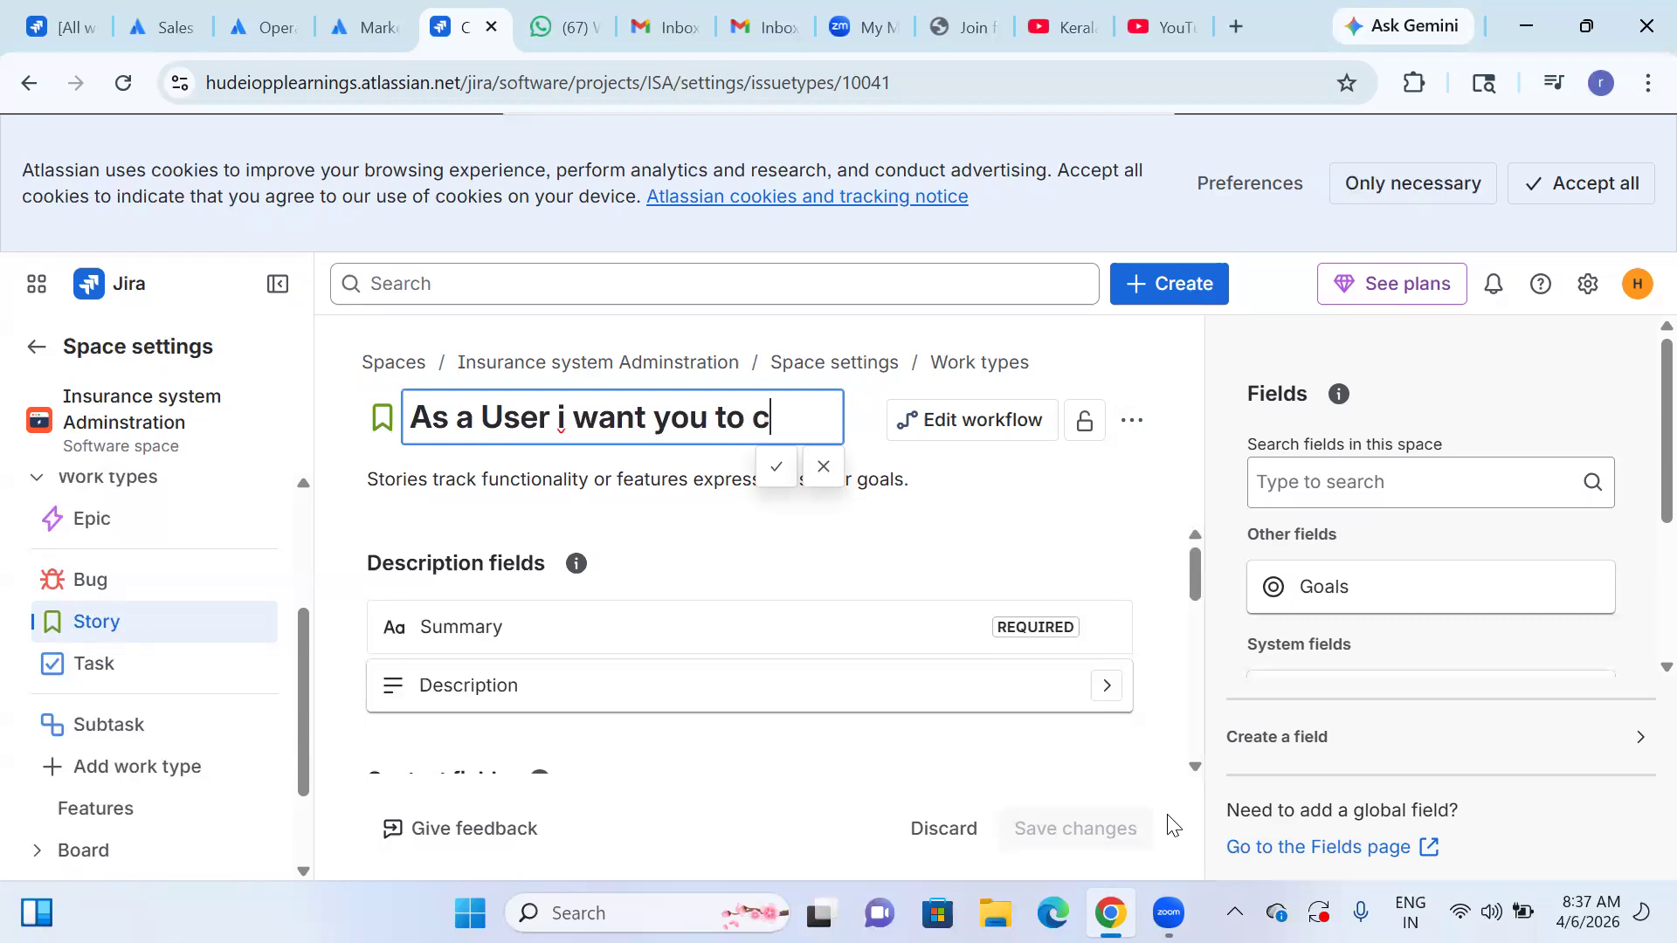
type("reate Logi")
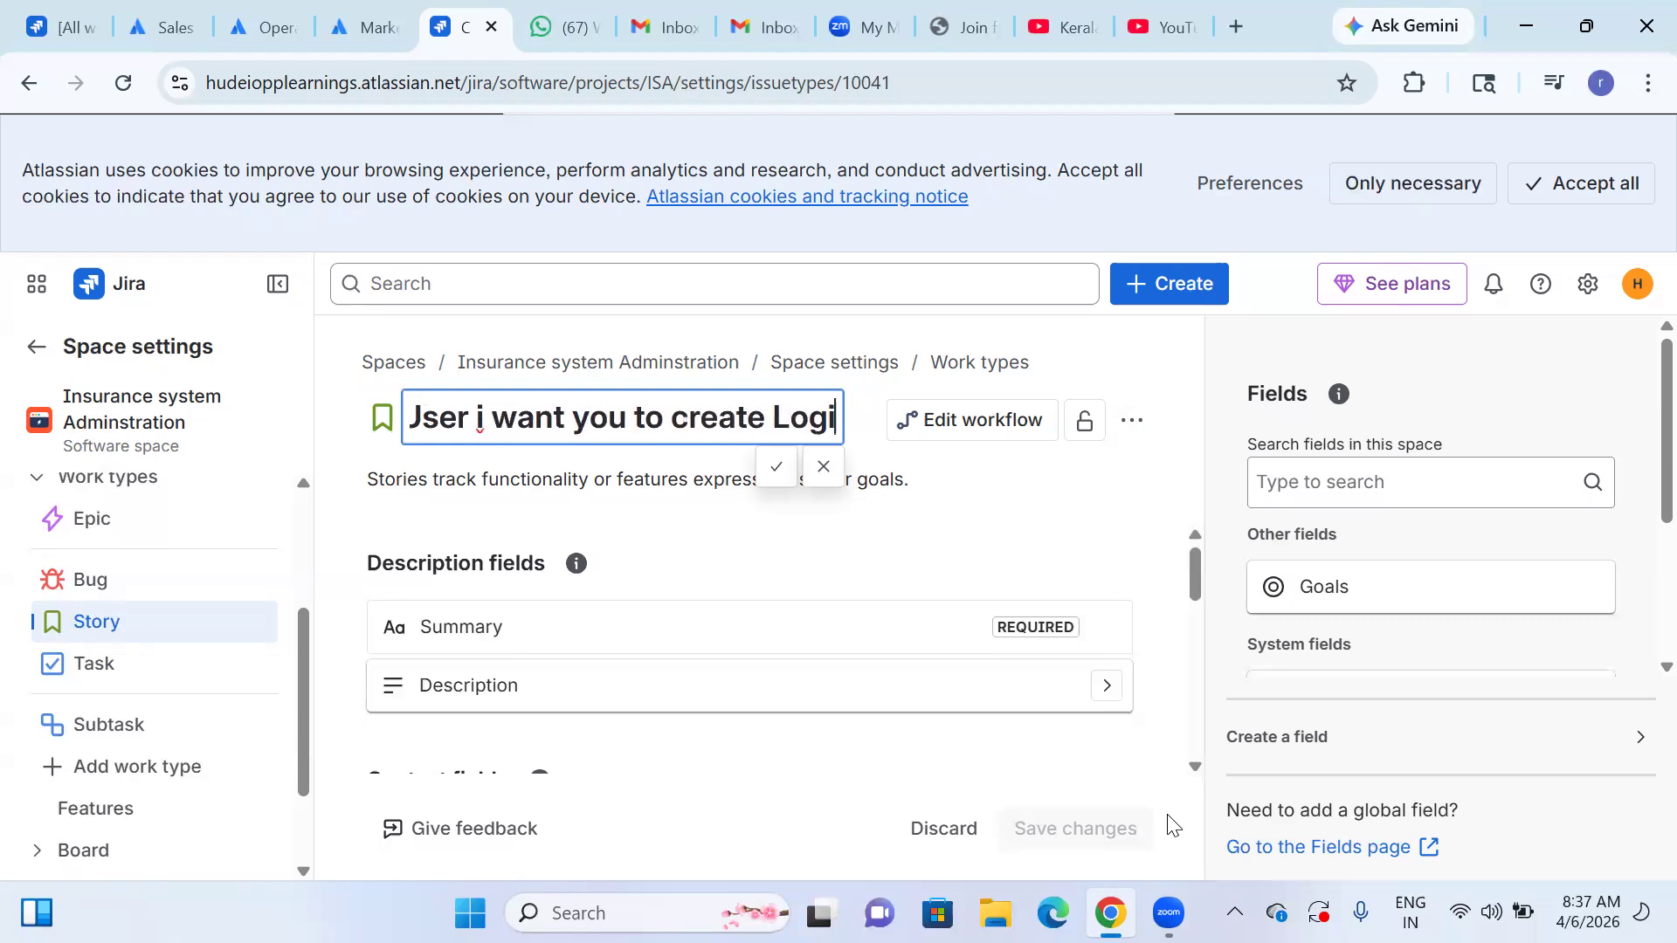
type("n crede")
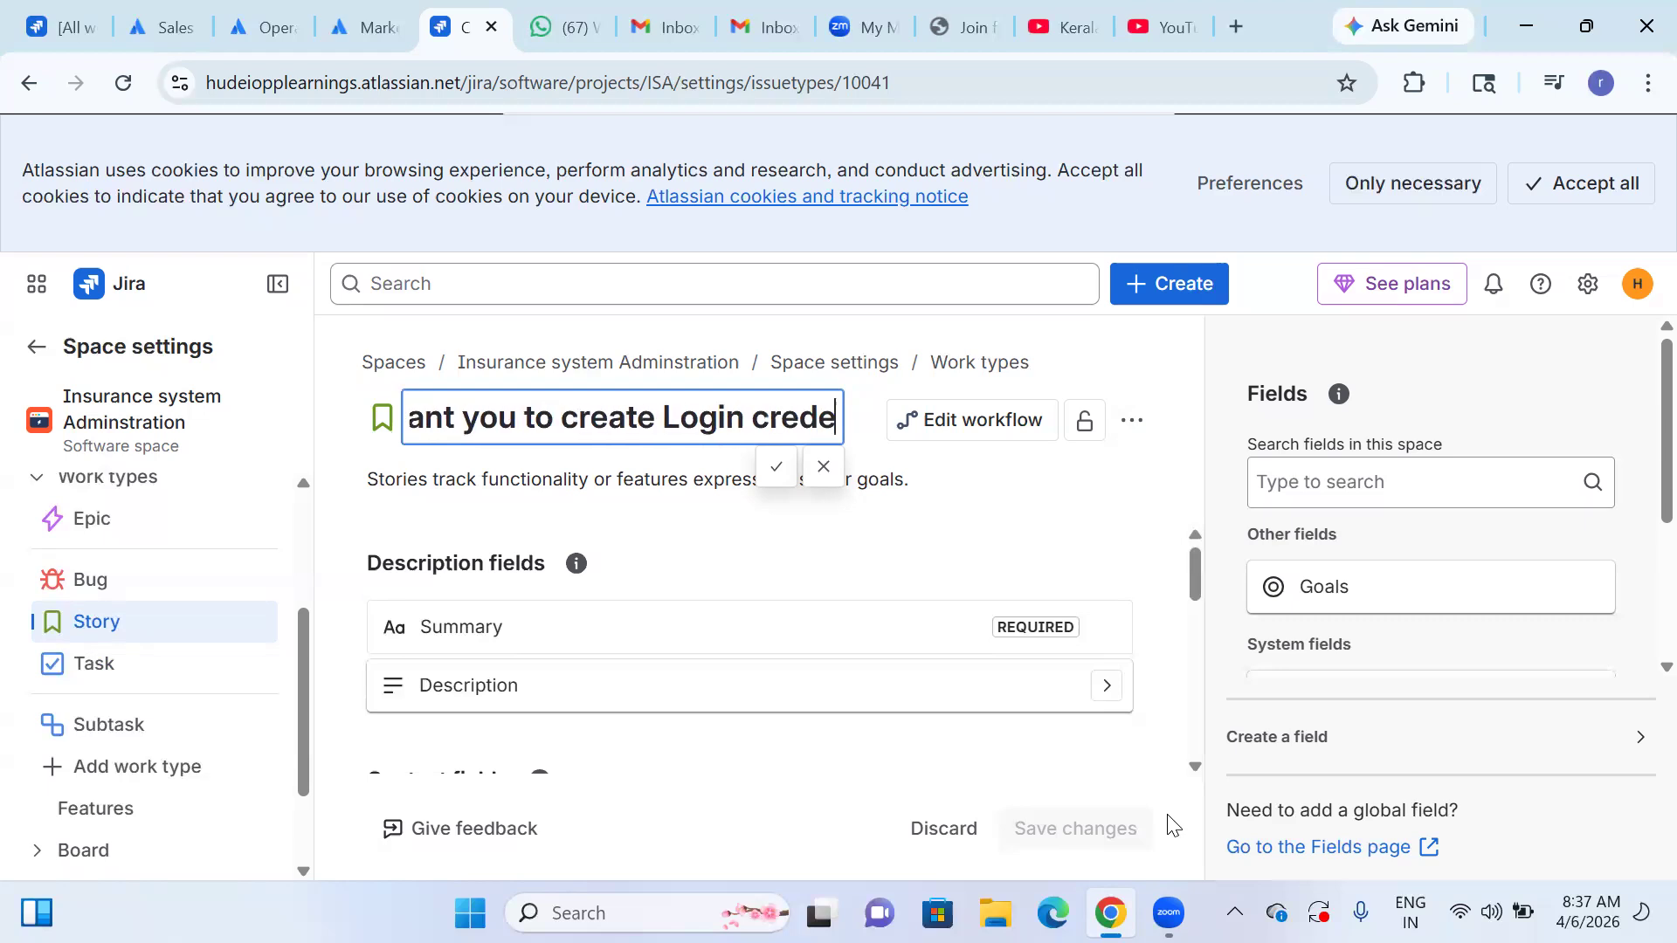
type("ntails")
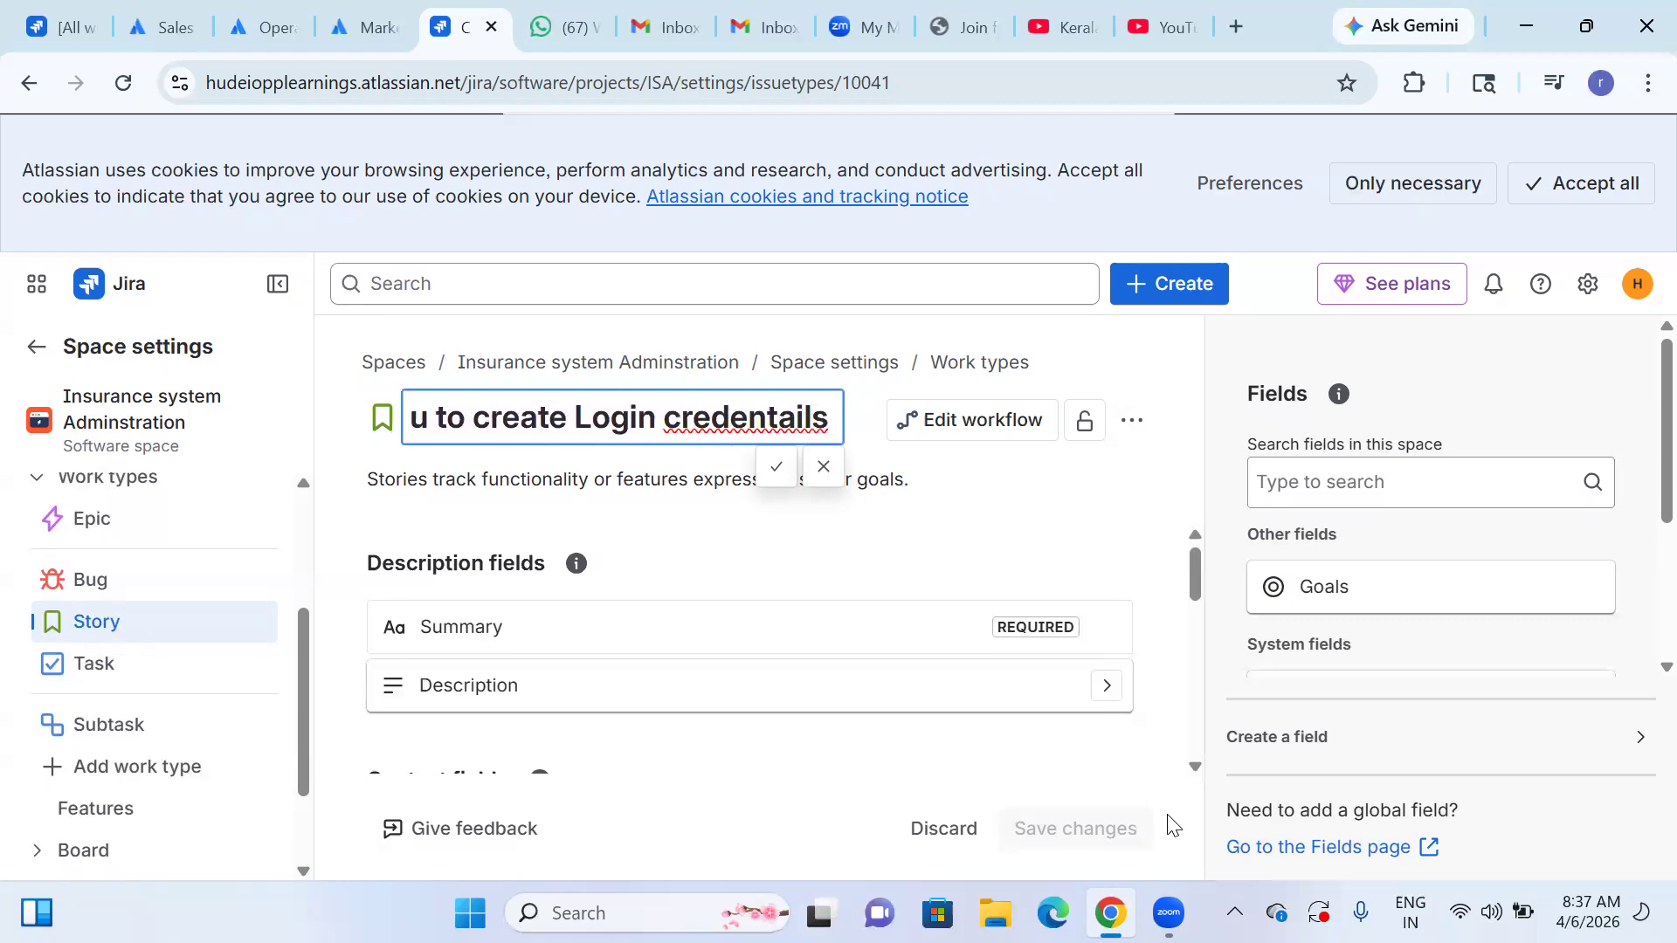
right_click(694, 419)
left_click(807, 336)
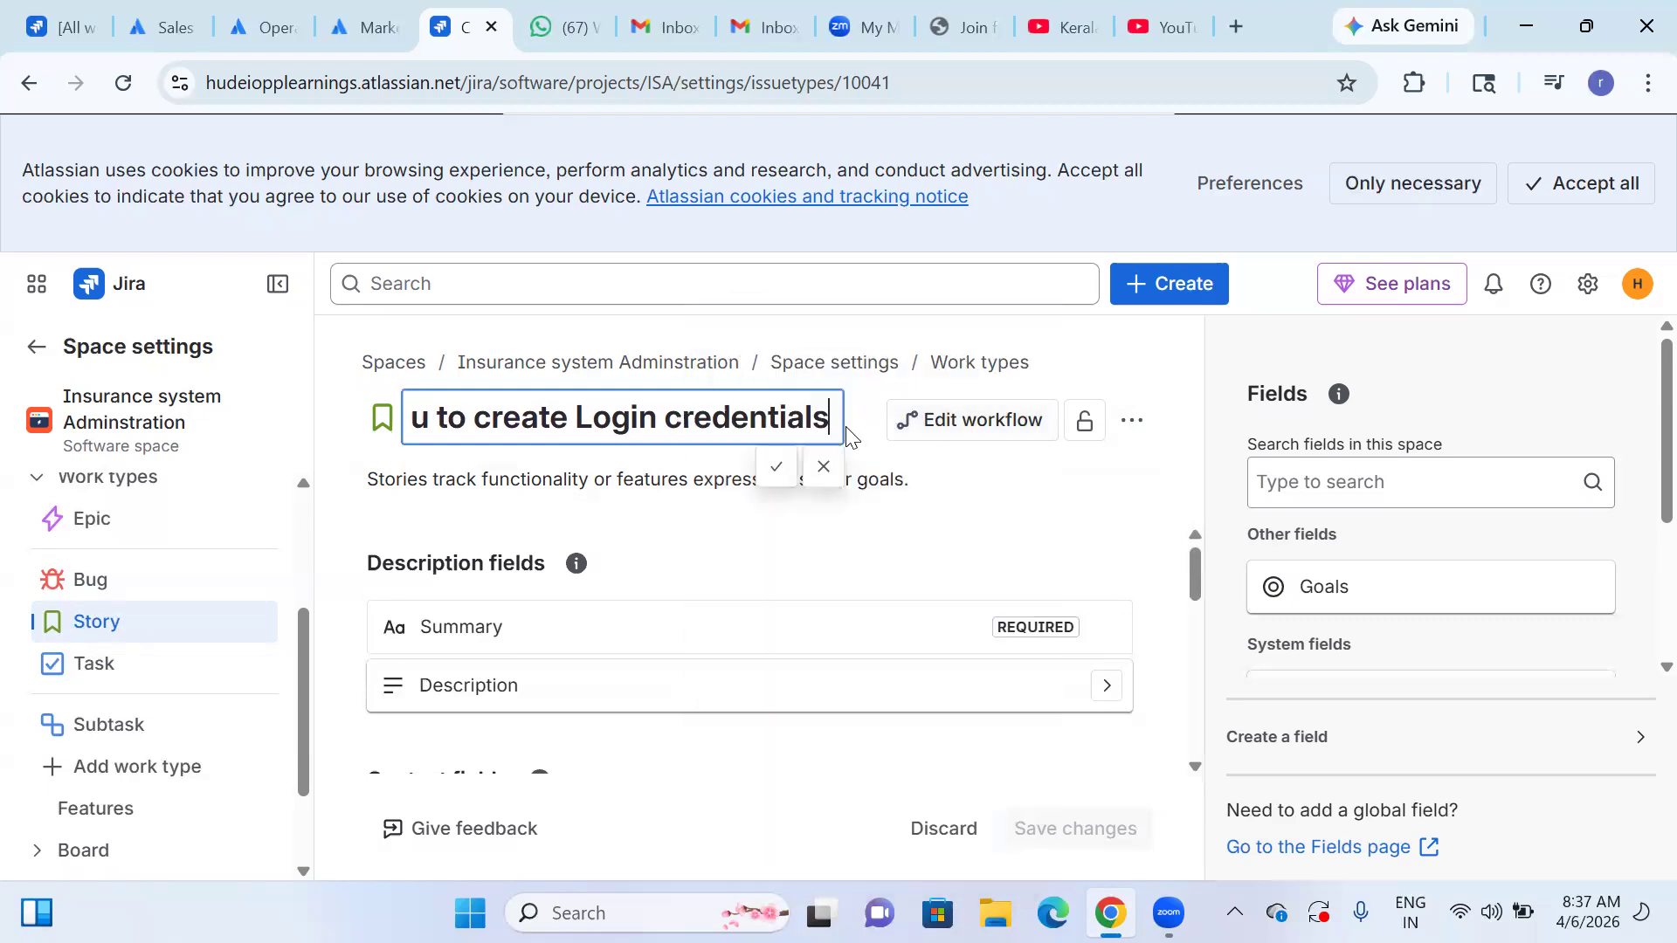
Try to extend the work type's name with "so that i can use the system" and save it.
type("so that")
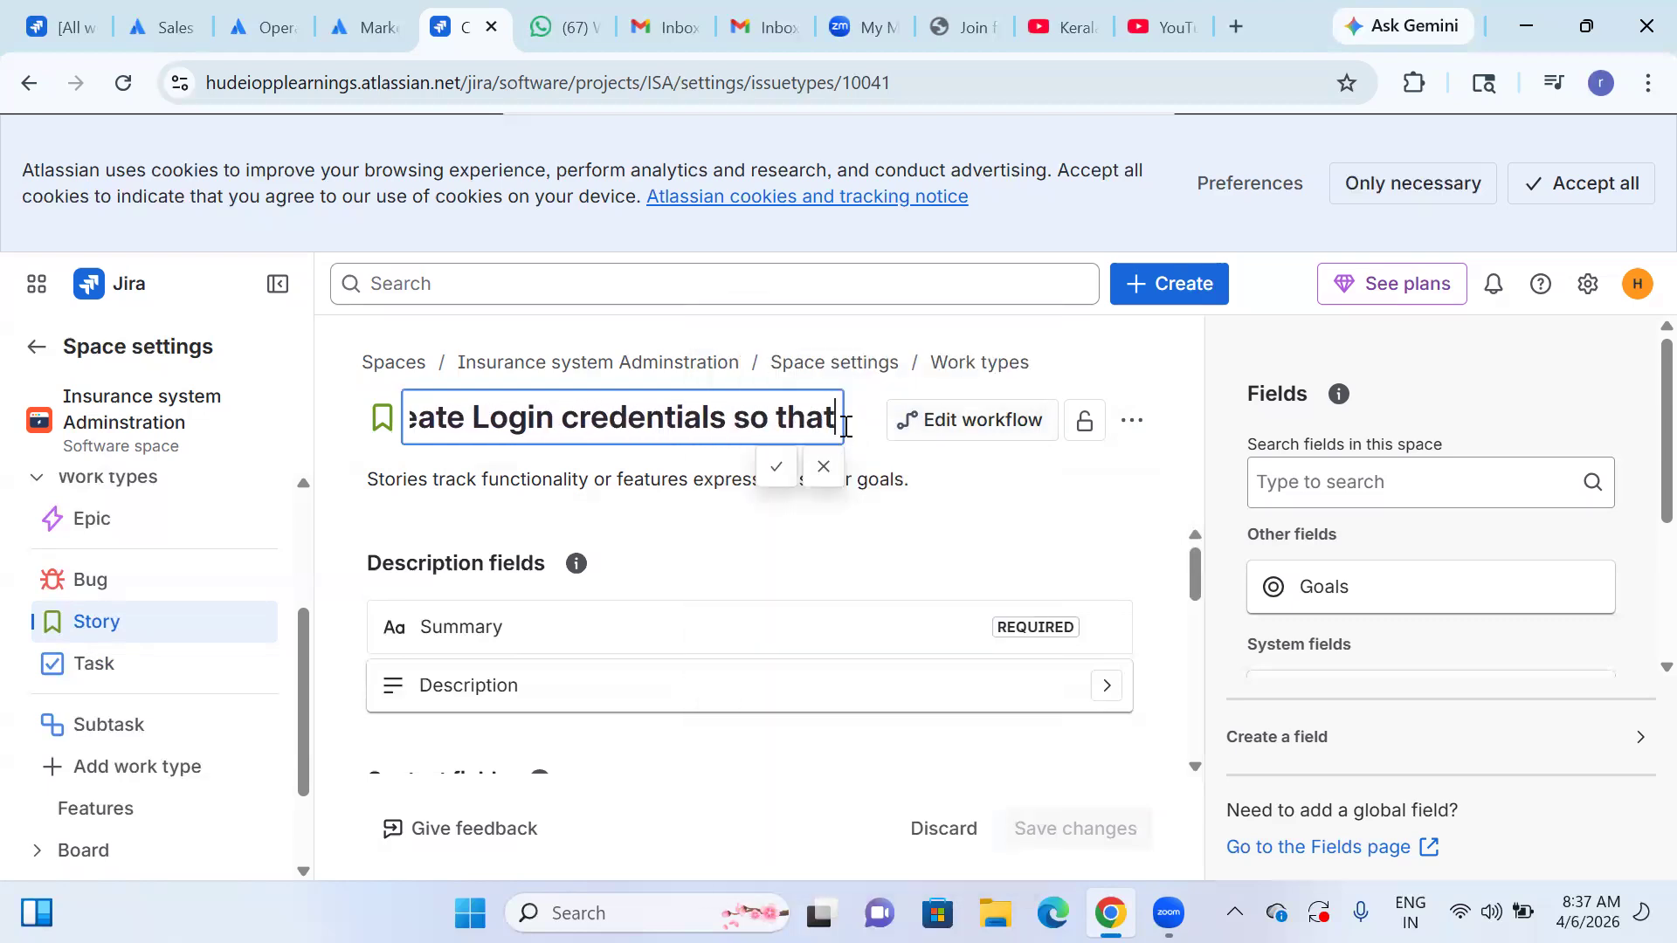
type(" i can use")
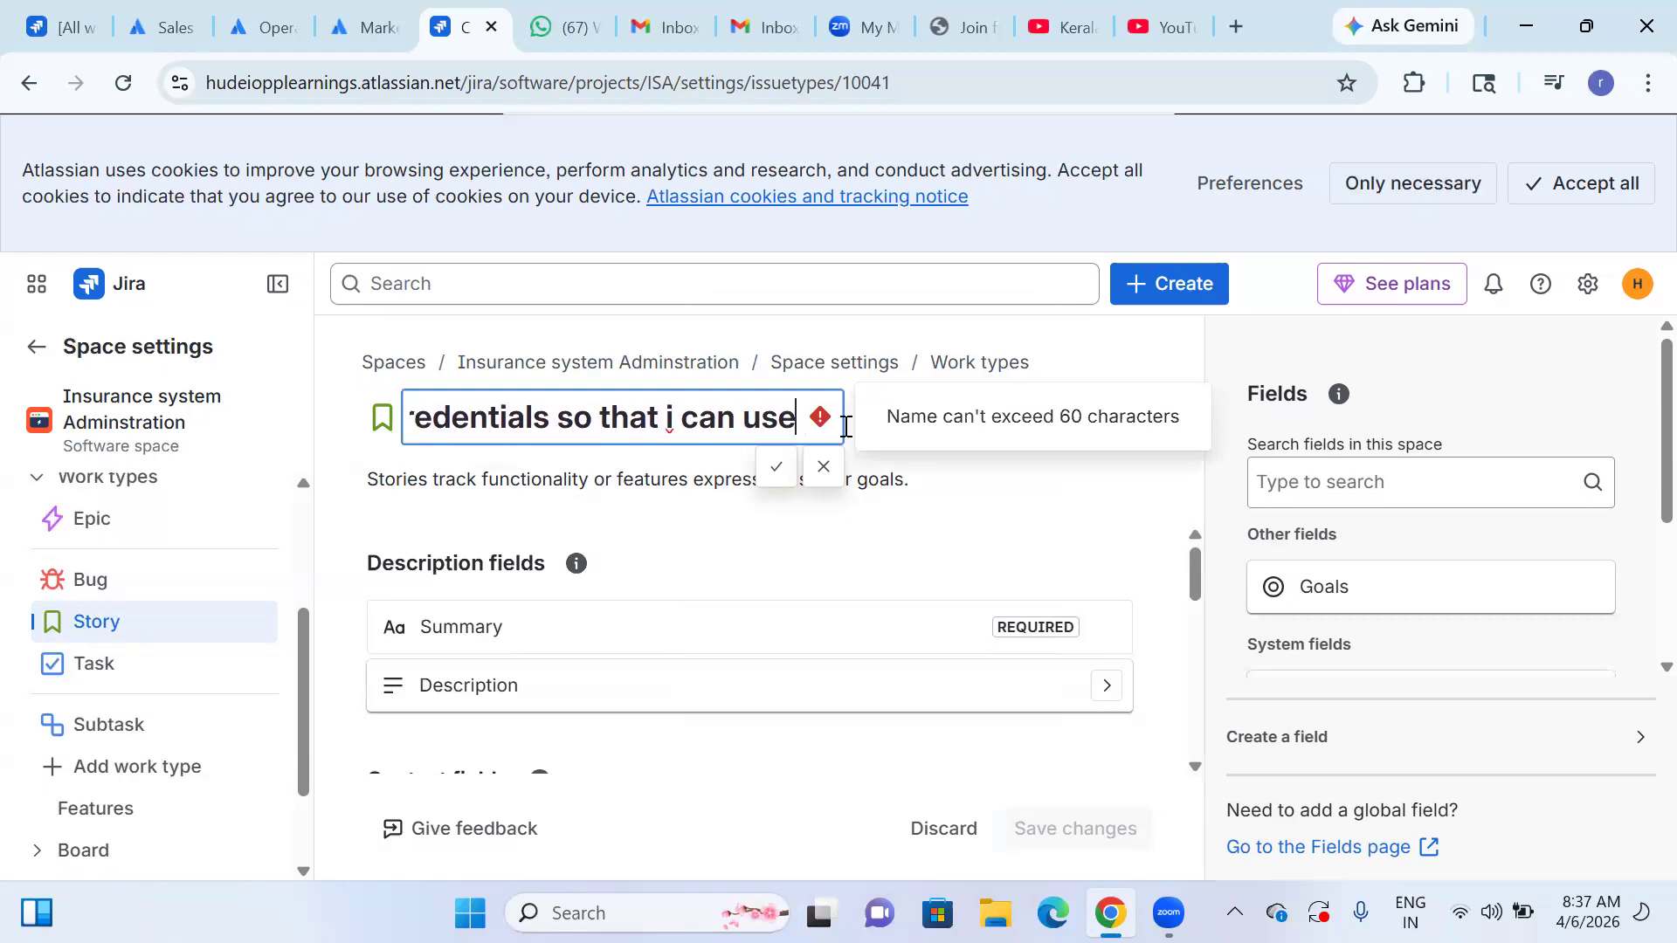
type(" the system")
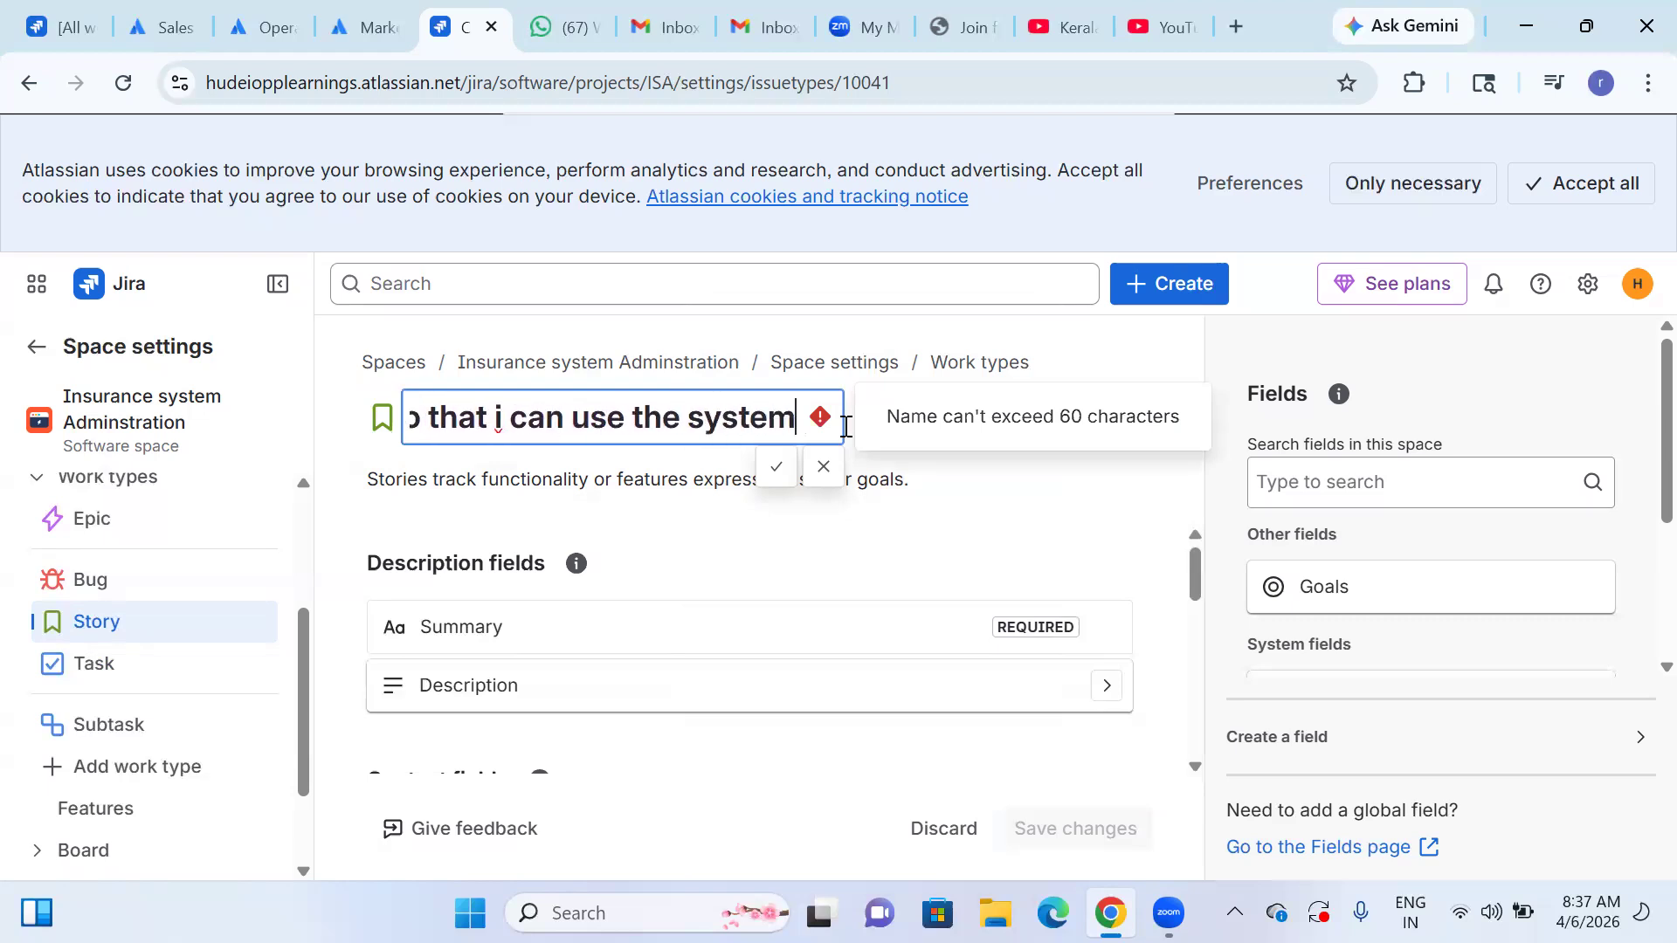
left_click(774, 471)
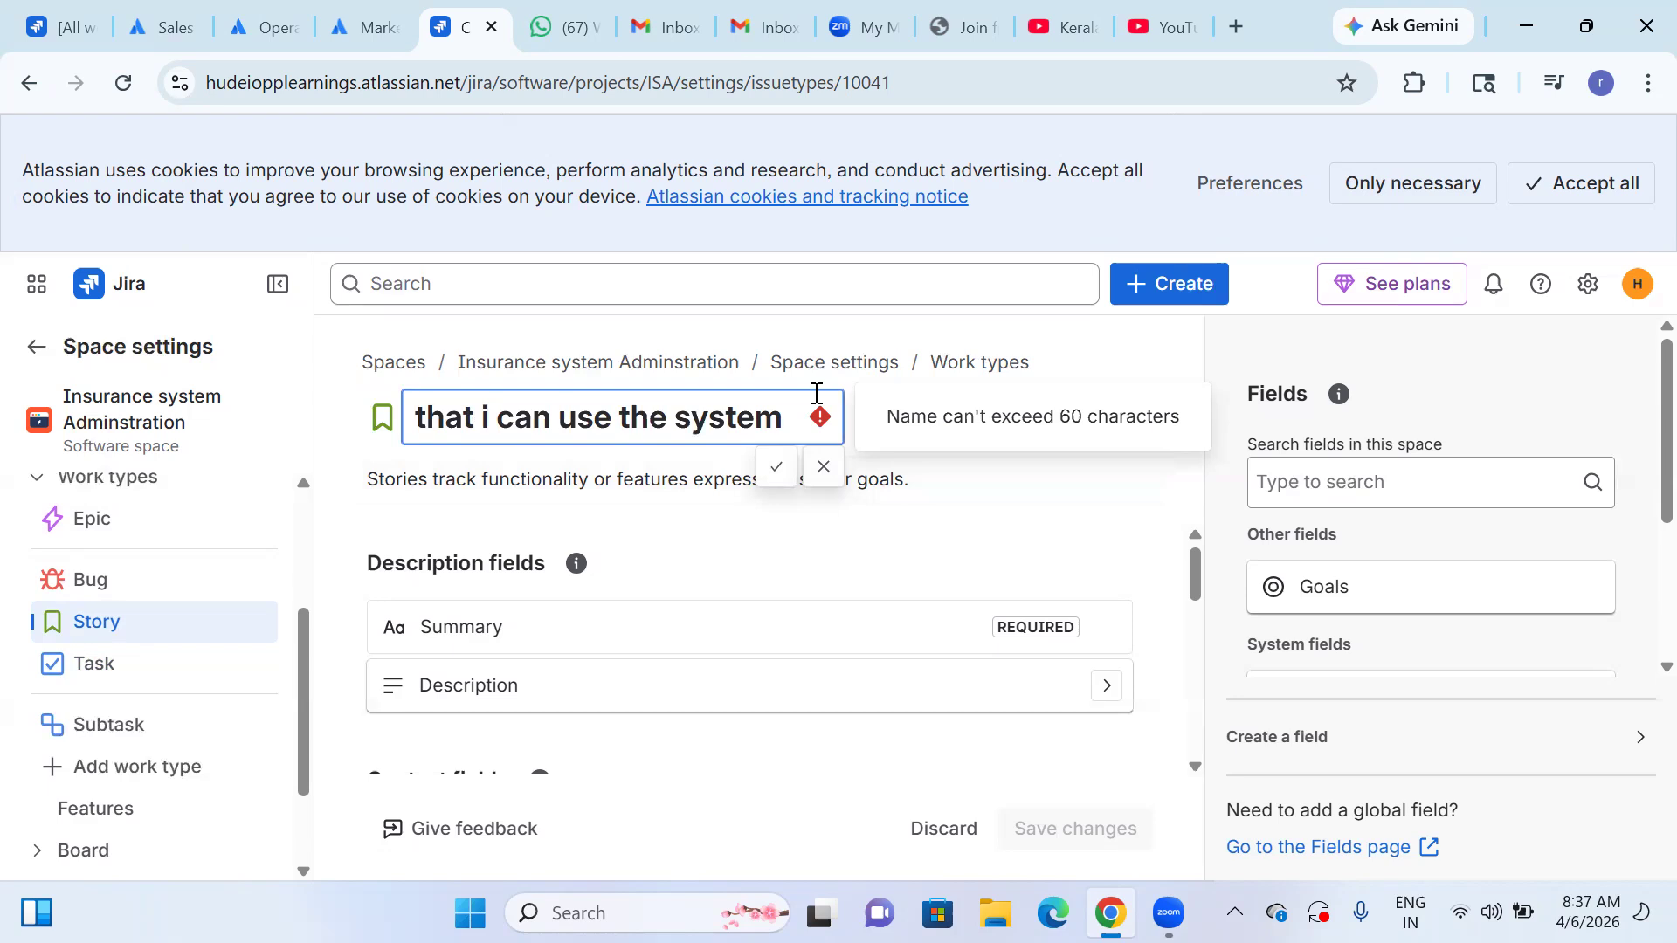
Shorten the work type's name to "As a User i want you to create Login credentials" and accept it.
key("BackSpace")
key("BackSpace")
key("BackSpace")
key("BackSpace")
key("BackSpace")
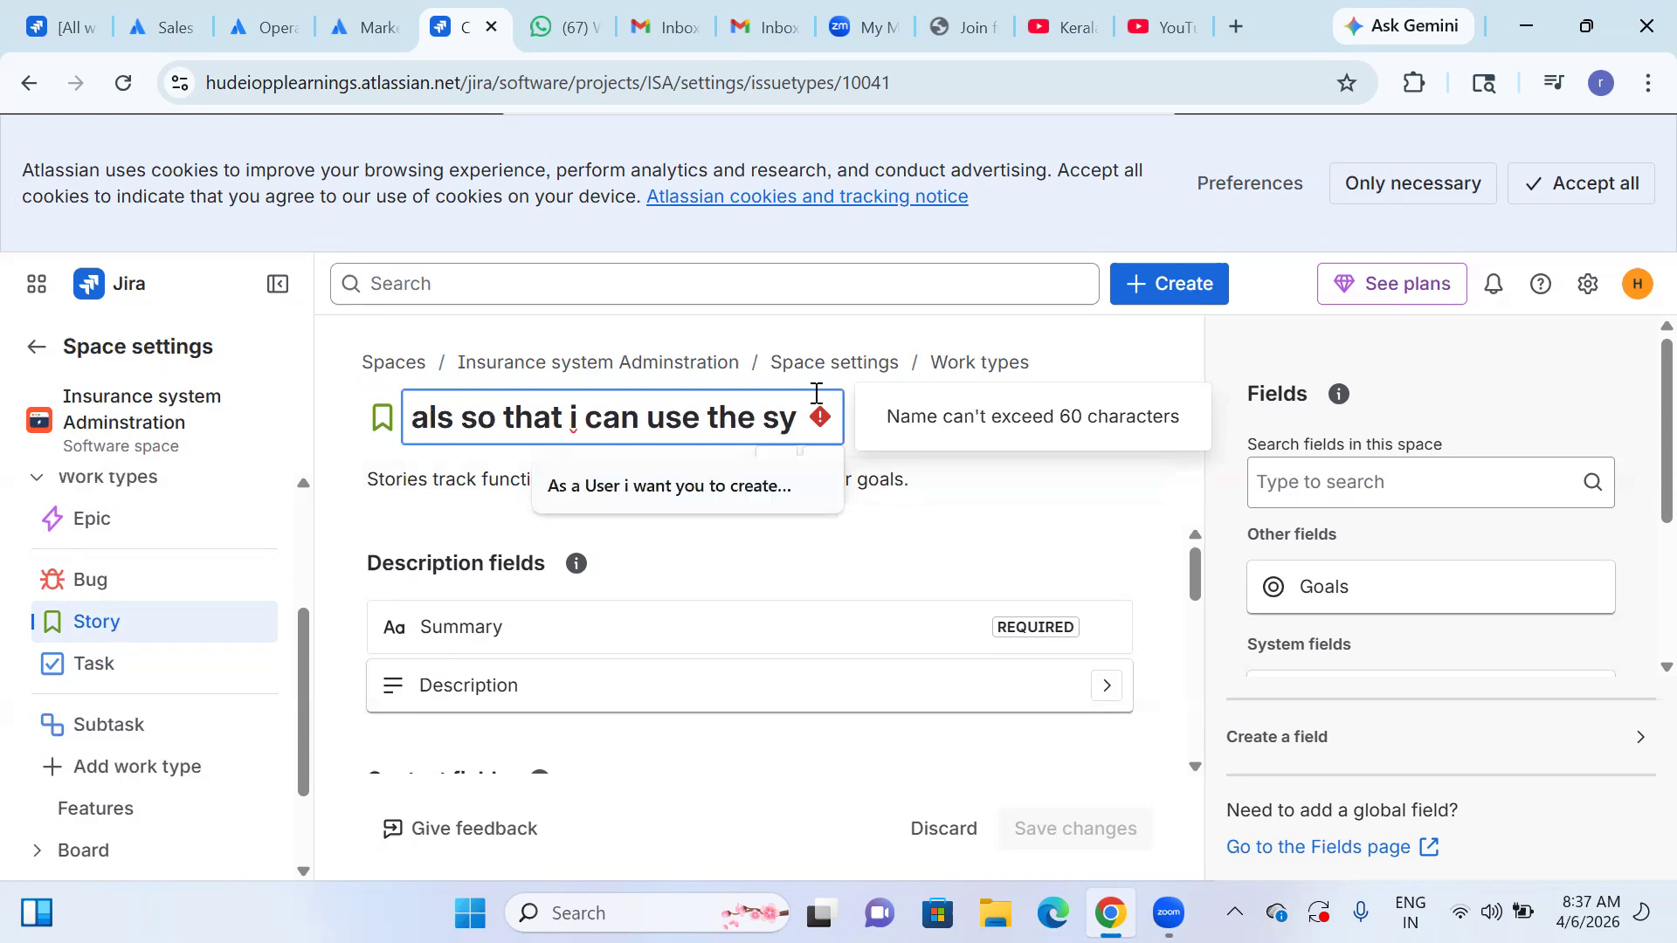
key("BackSpace")
key("BackSpace")
key("BackSpace")
key("BackSpace")
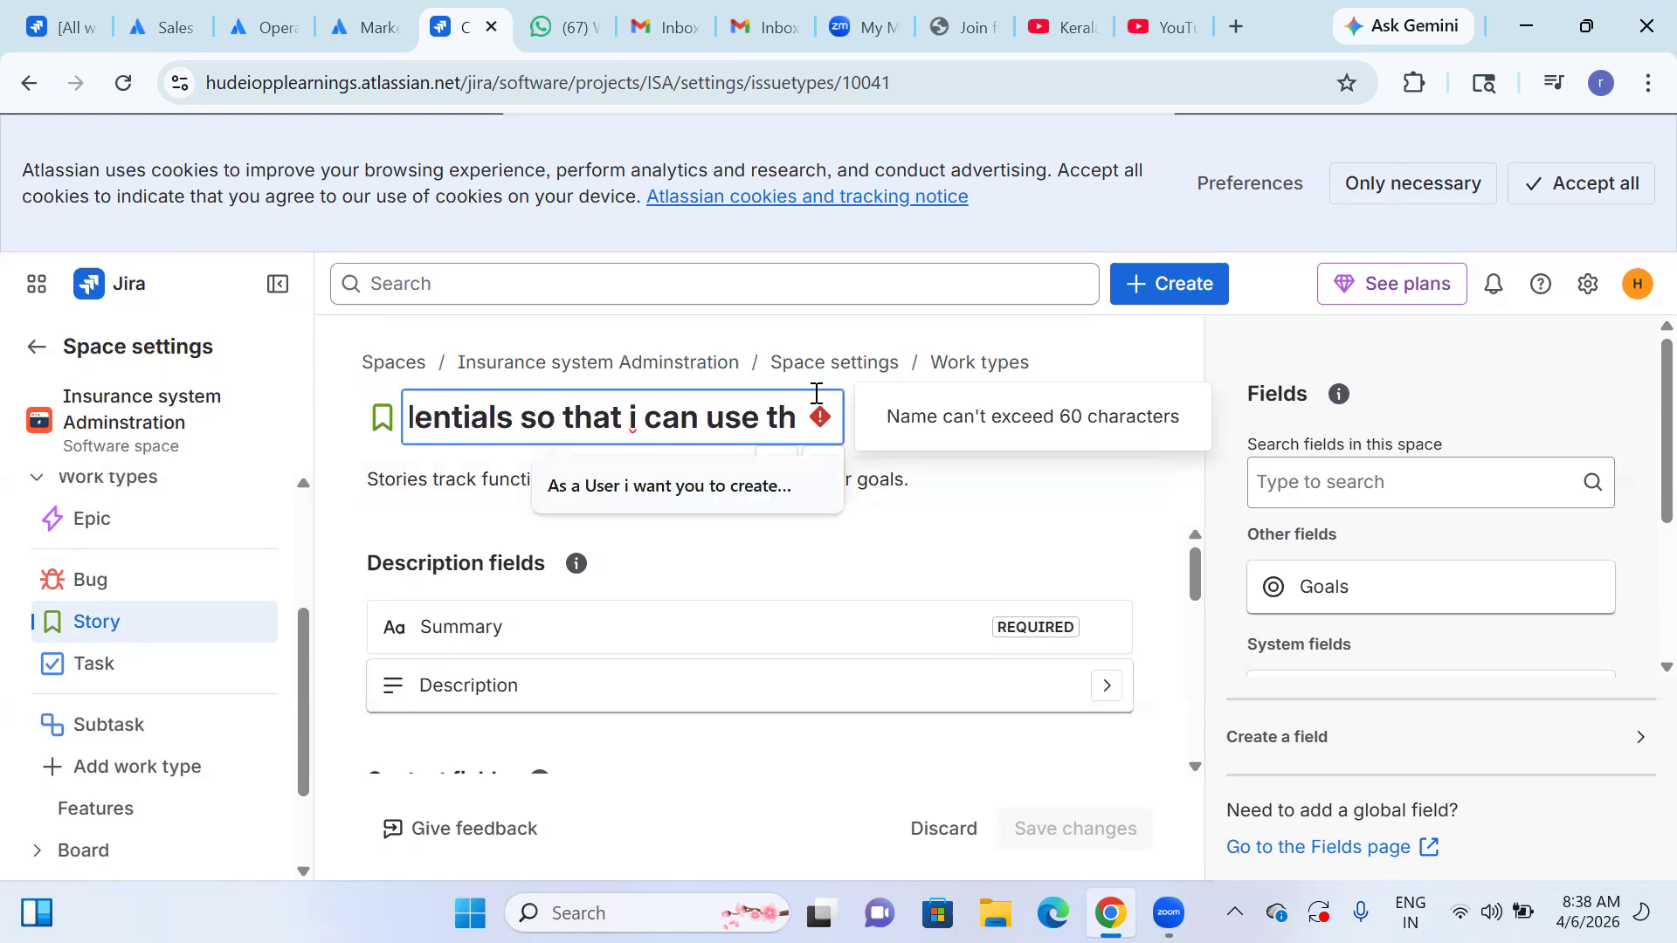
key("BackSpace")
key("BackSpace")
key("BackSpace")
key("BackSpace")
key("BackSpace")
key("BackSpace")
key("BackSpace")
key("BackSpace")
key("BackSpace")
key("BackSpace")
key("BackSpace")
key("BackSpace")
key("BackSpace")
key("BackSpace")
key("BackSpace")
key("BackSpace")
key("BackSpace")
key("BackSpace")
key("BackSpace")
key("BackSpace")
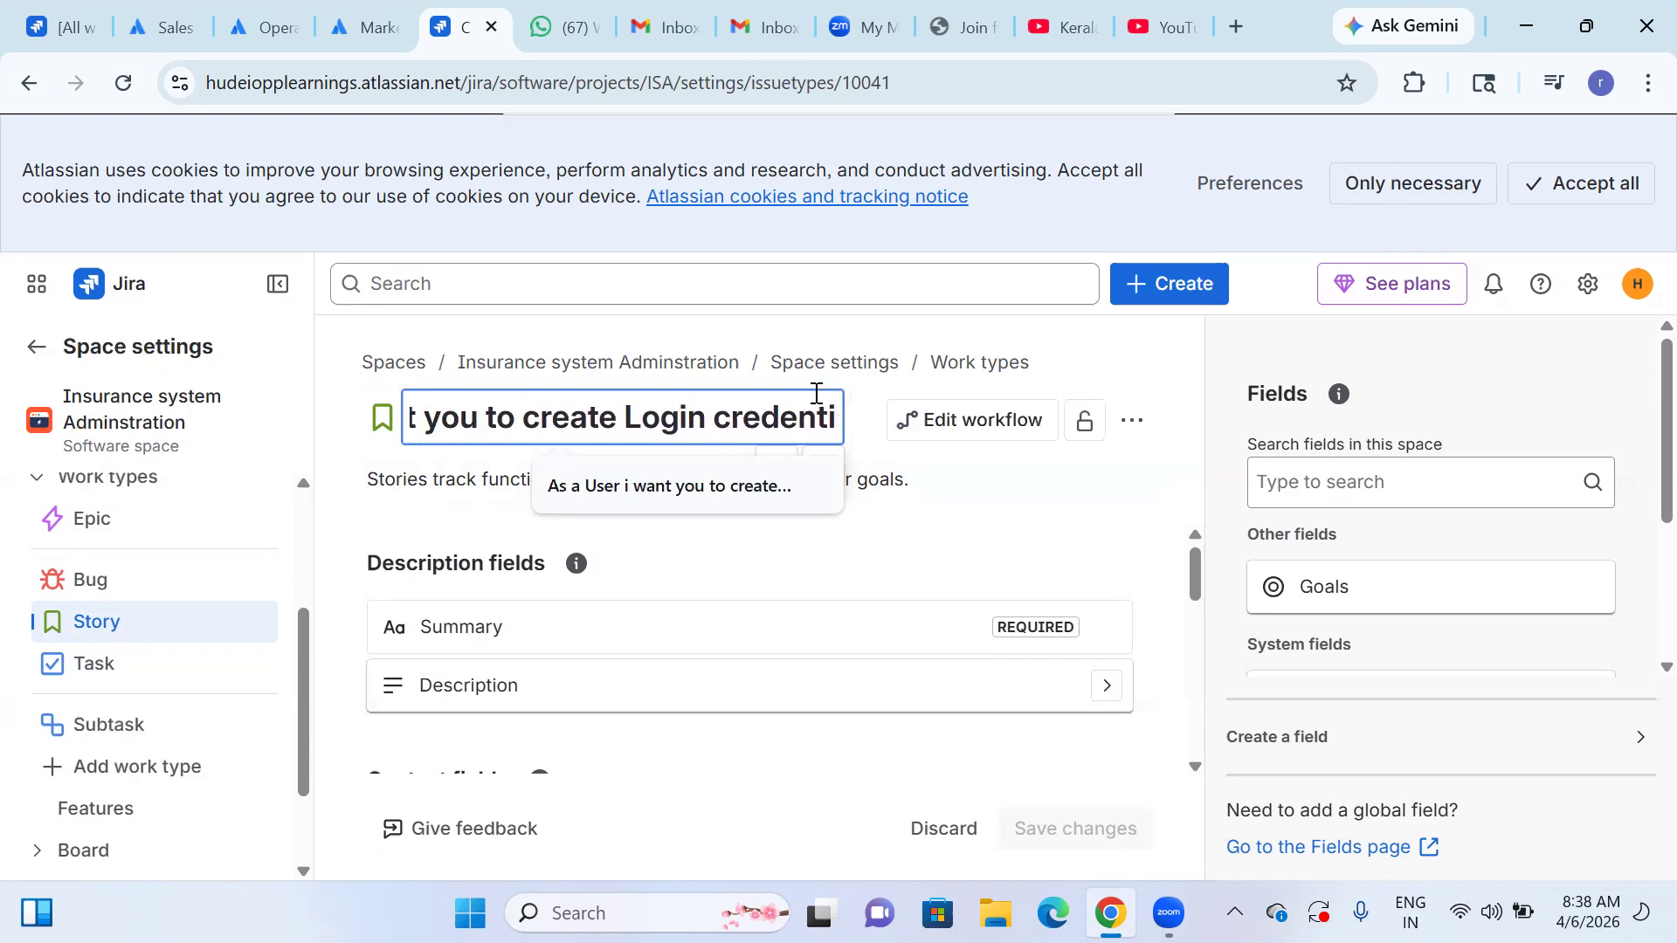
type("l")
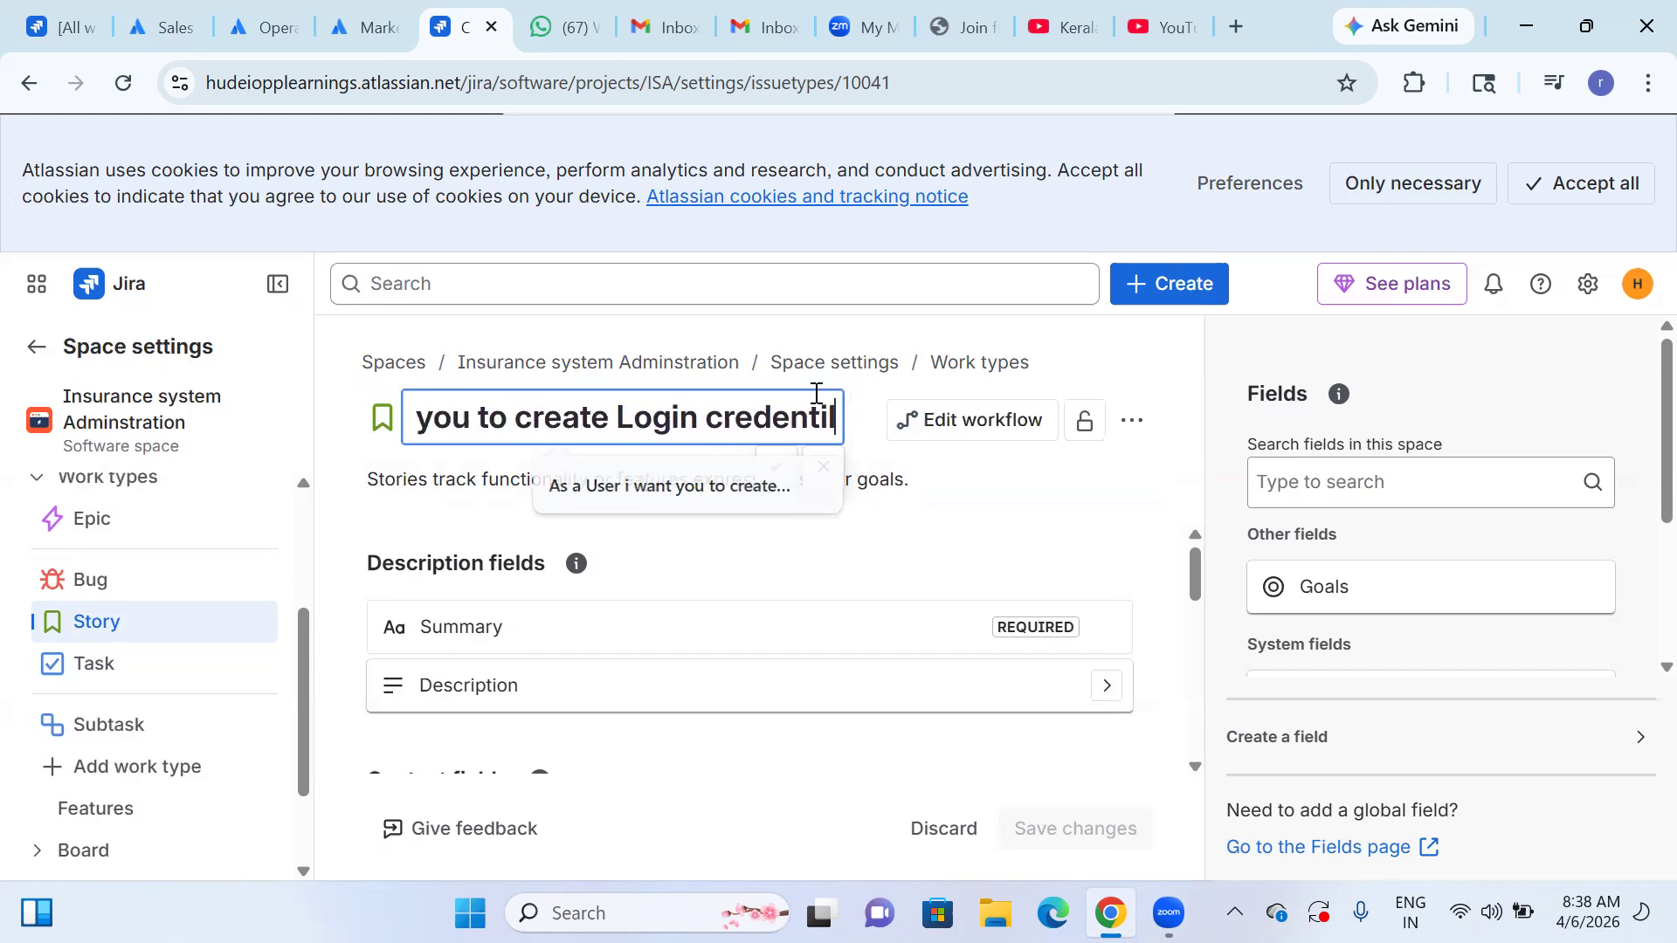
type("s")
key("BackSpace")
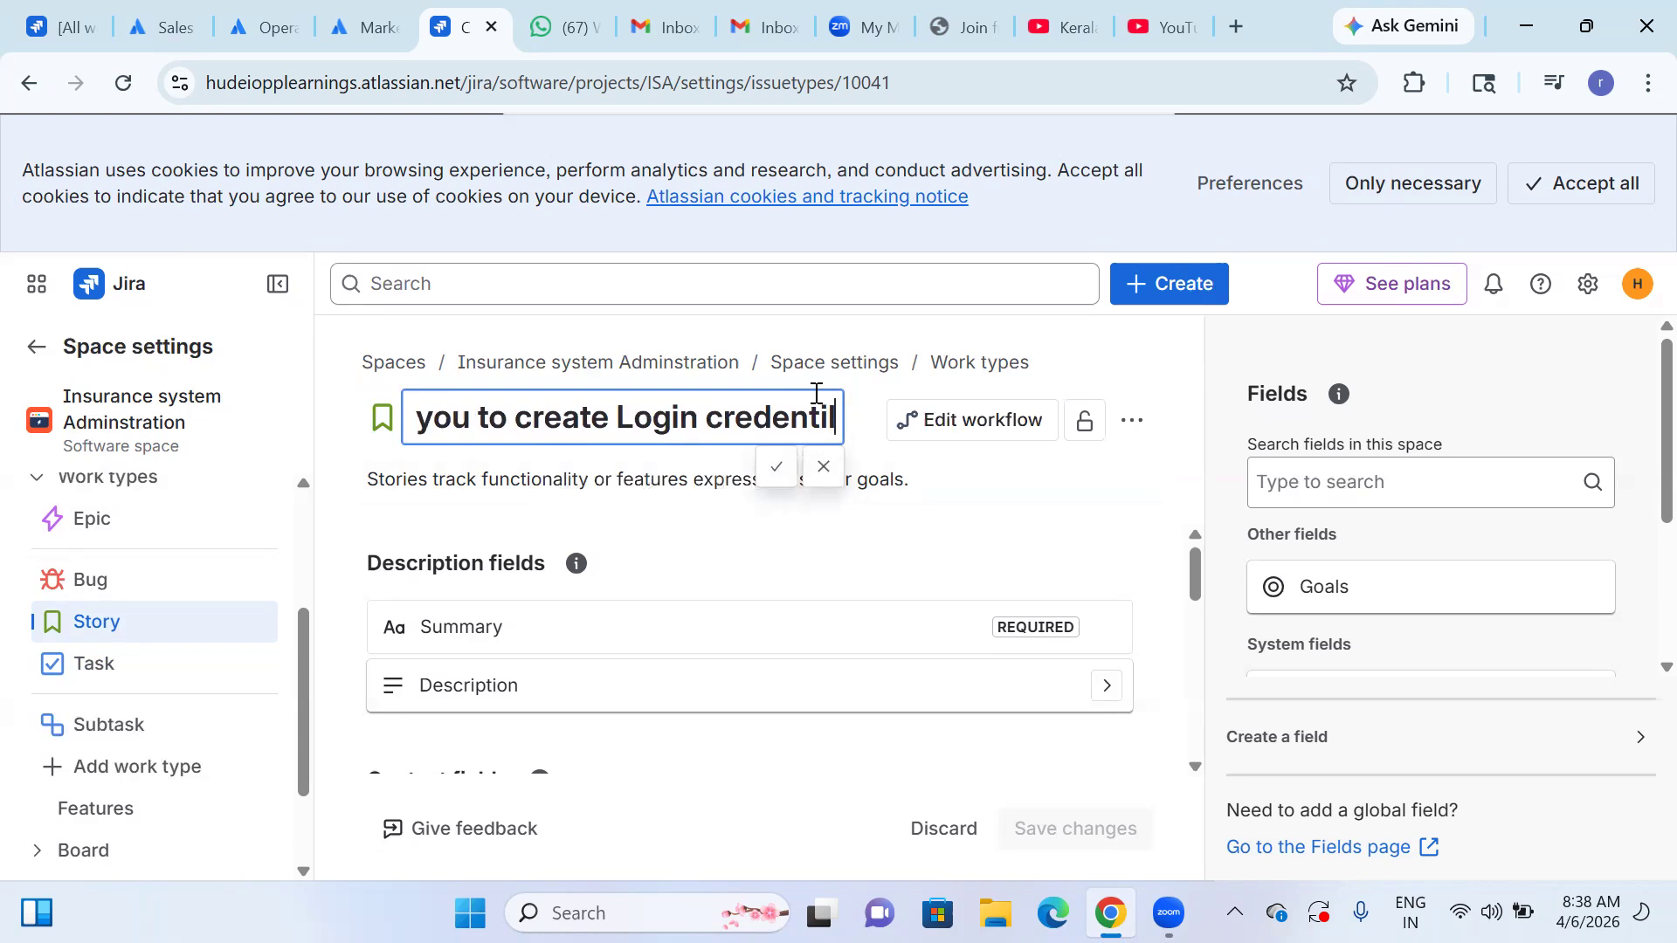
key("BackSpace")
type("als")
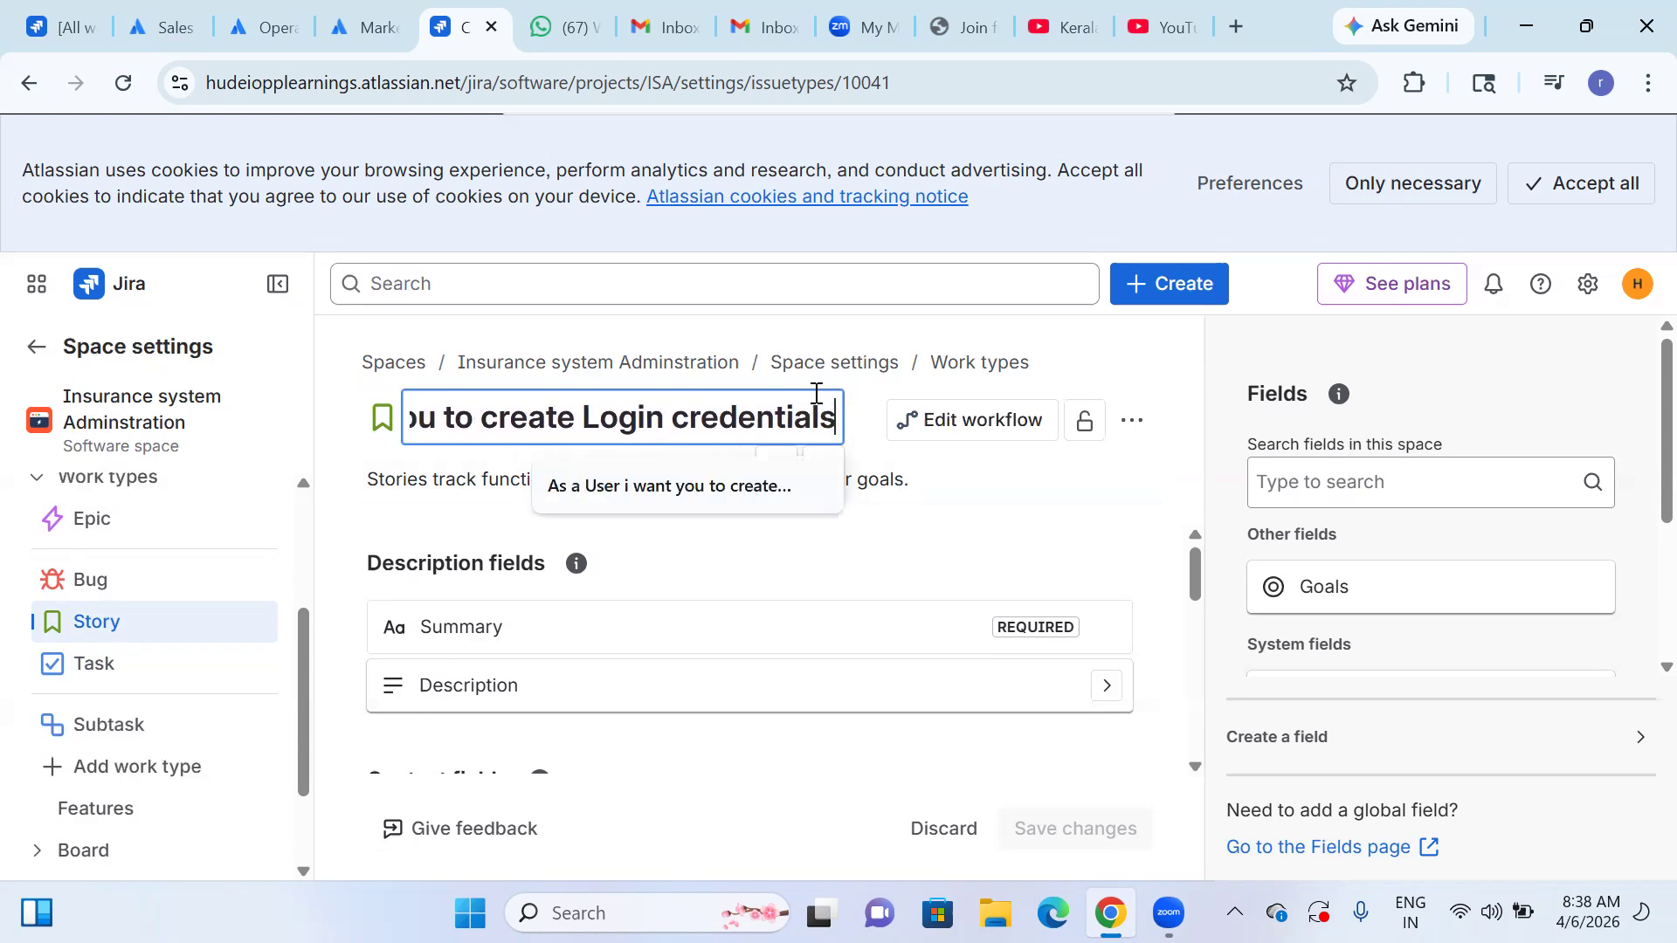
key("Tab")
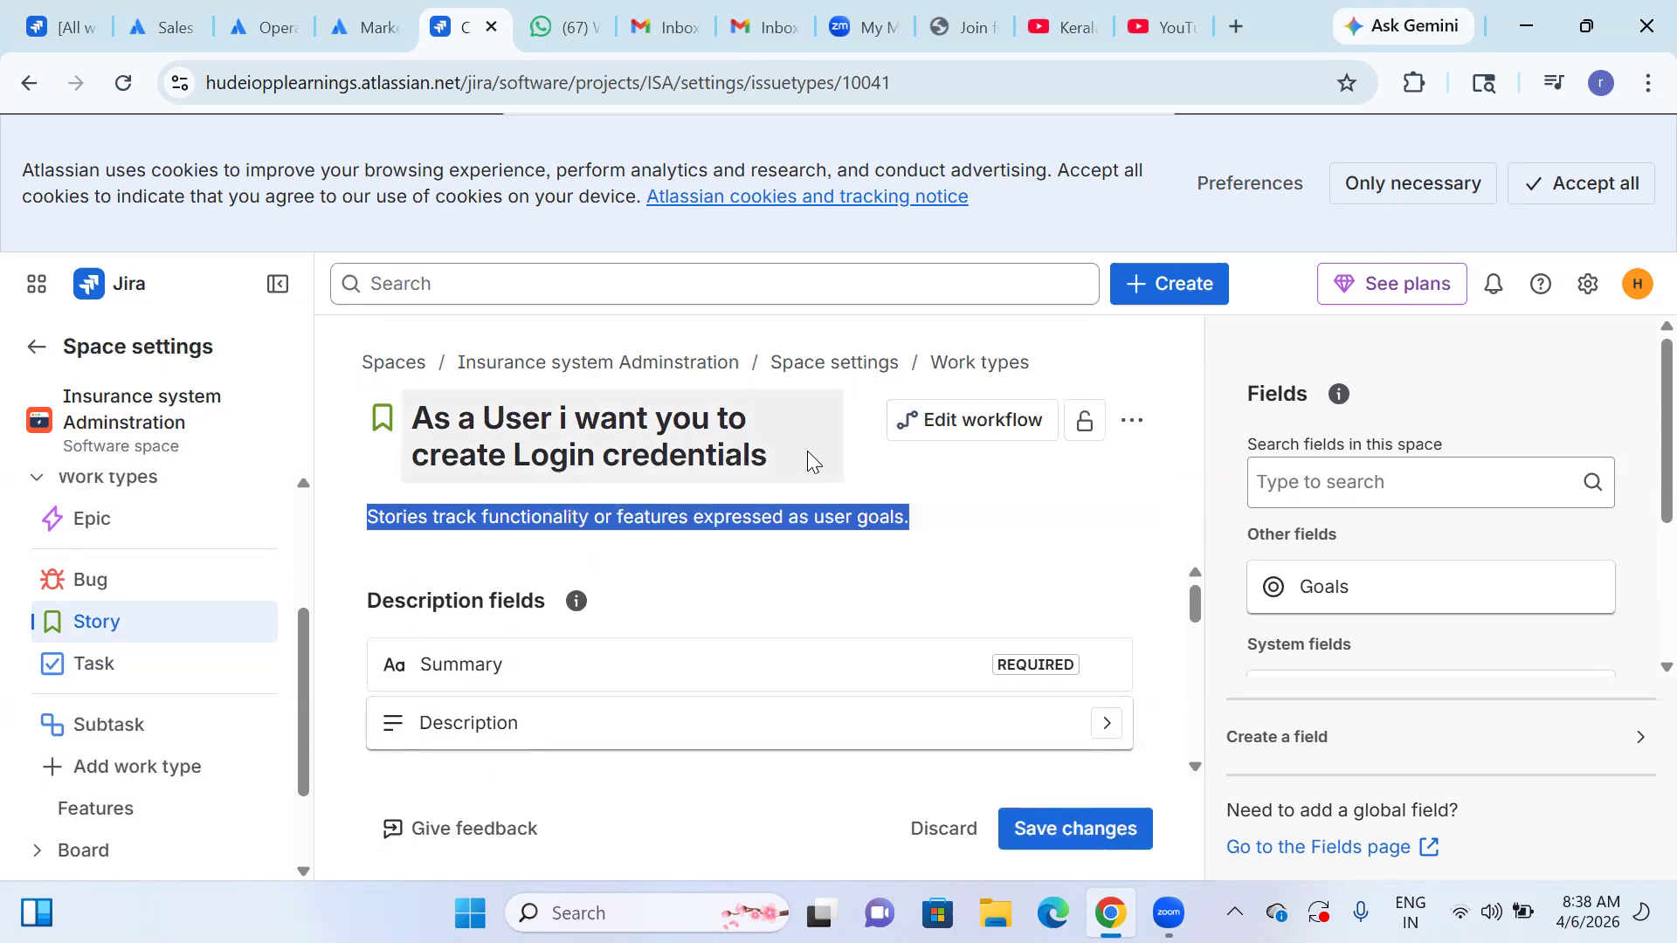
Replace the Story work type's description with "Logging in to the system" and accept it.
left_click(992, 482)
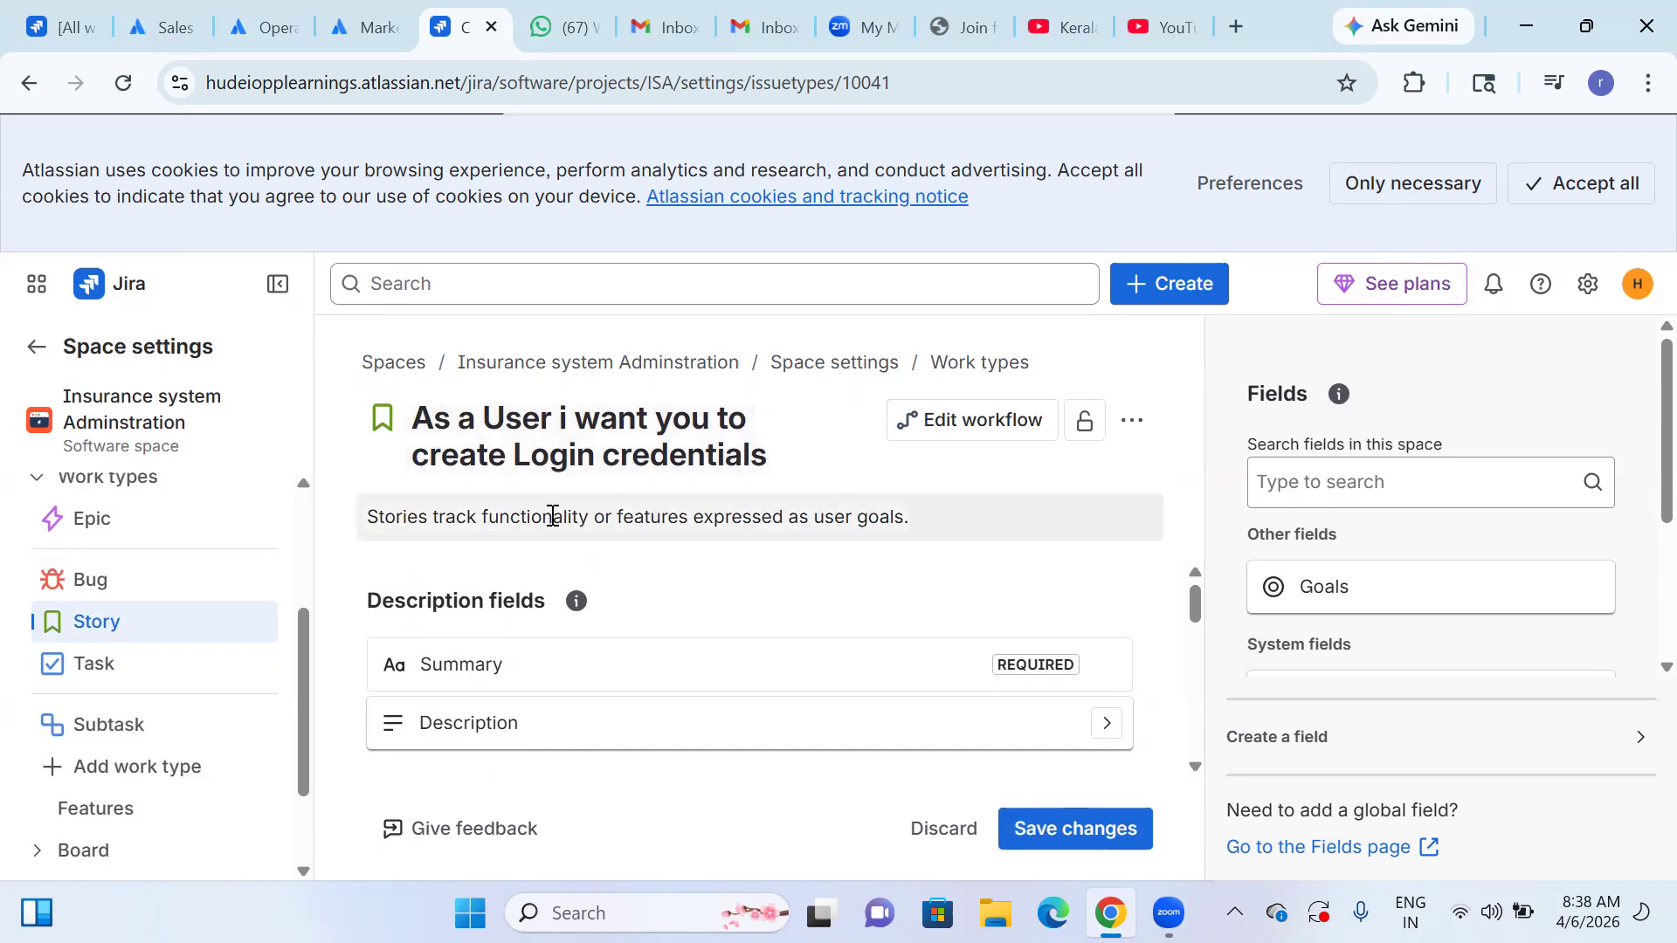
left_click(922, 514)
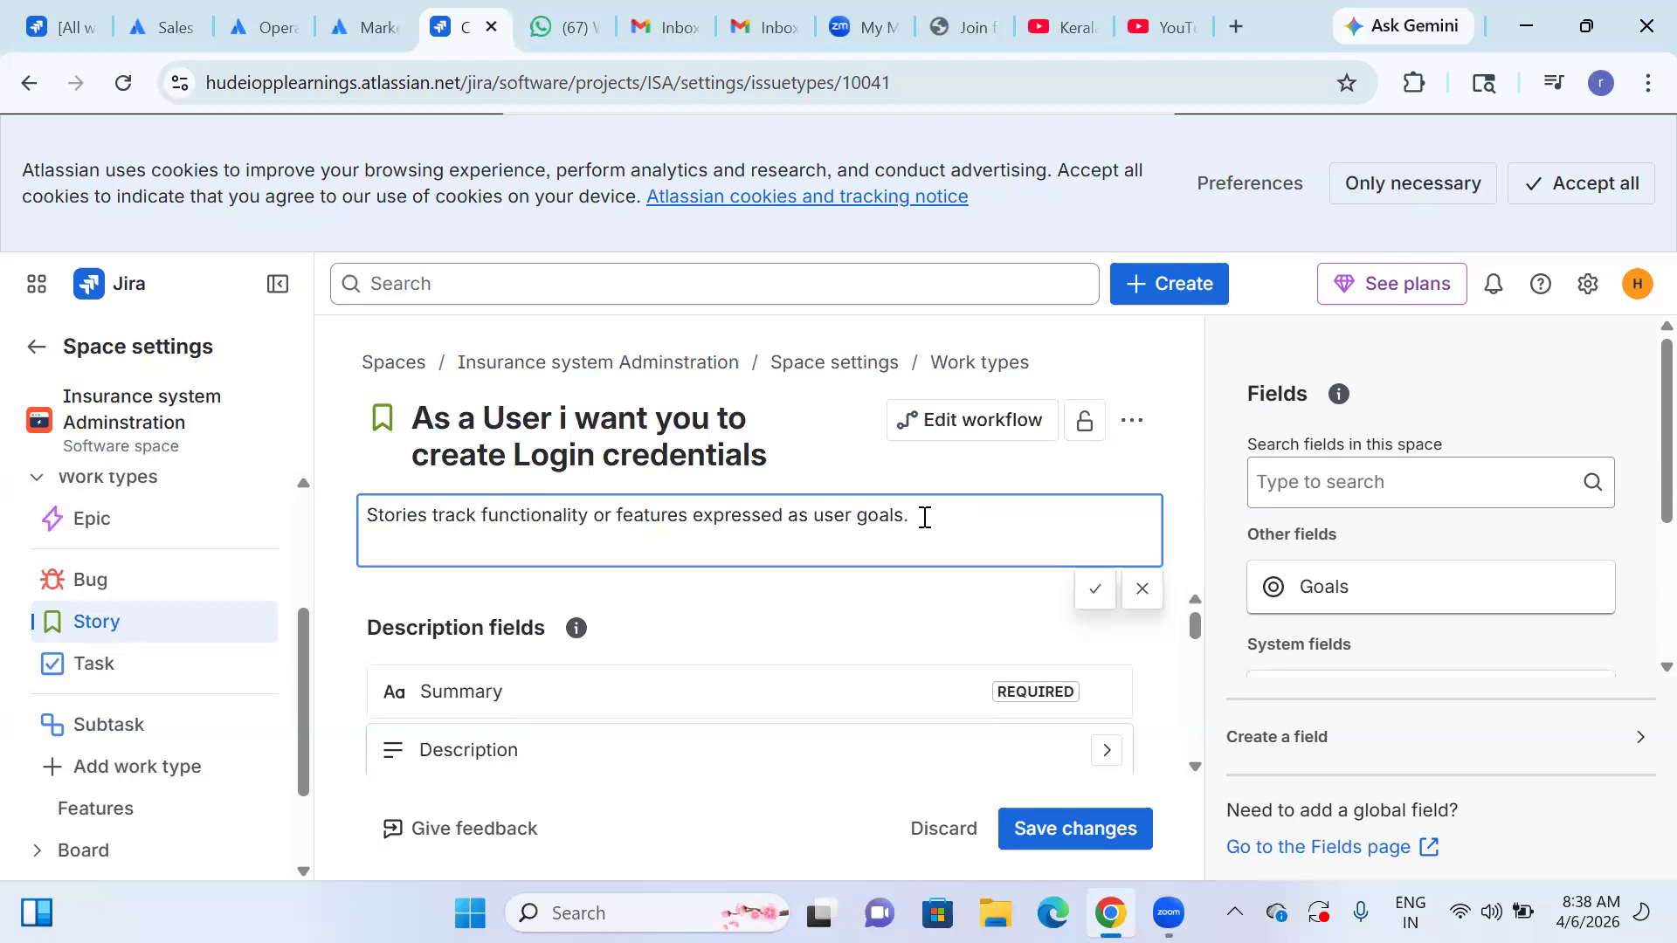
key("BackSpace")
key("BackSpace")
key("BackSpace")
key("BackSpace")
key("BackSpace")
key("BackSpace")
key("BackSpace")
key("BackSpace")
key("BackSpace")
key("BackSpace")
key("BackSpace")
key("BackSpace")
key("BackSpace")
key("BackSpace")
key("BackSpace")
key("BackSpace")
key("BackSpace")
key("BackSpace")
key("BackSpace")
key("BackSpace")
key("BackSpace")
key("BackSpace")
key("BackSpace")
key("BackSpace")
key("BackSpace")
key("BackSpace")
key("BackSpace")
key("BackSpace")
key("BackSpace")
key("BackSpace")
key("BackSpace")
key("BackSpace")
type("Logigin")
key("BackSpace")
key("BackSpace")
key("BackSpace")
key("BackSpace")
key("BackSpace")
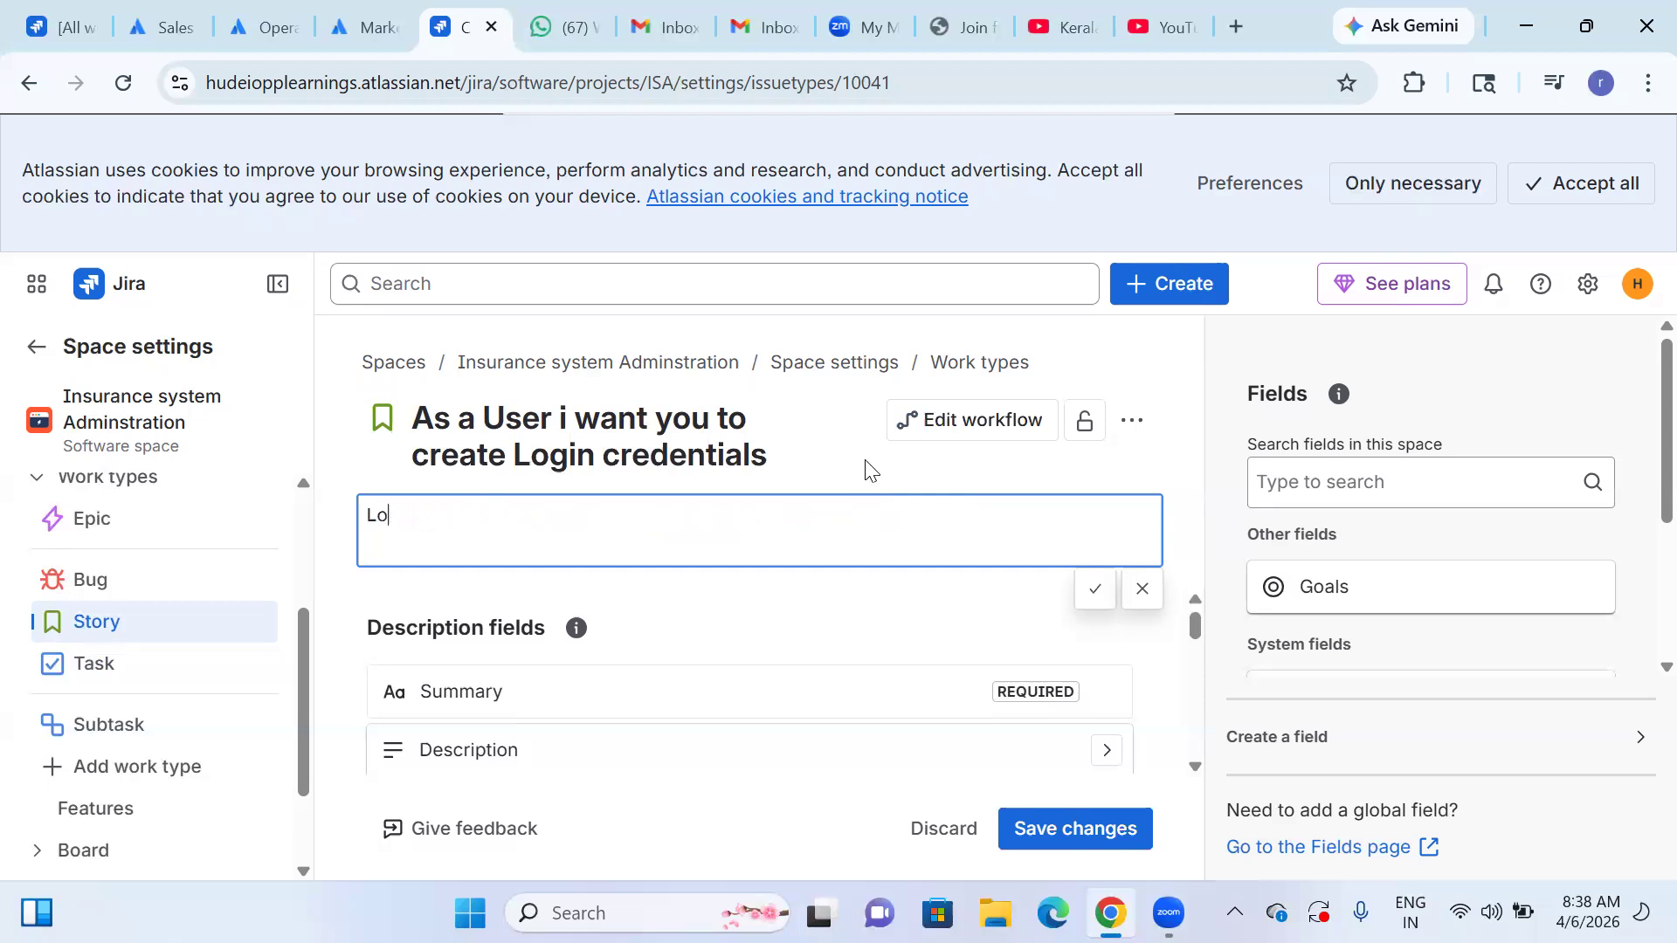
type("gging in to the system")
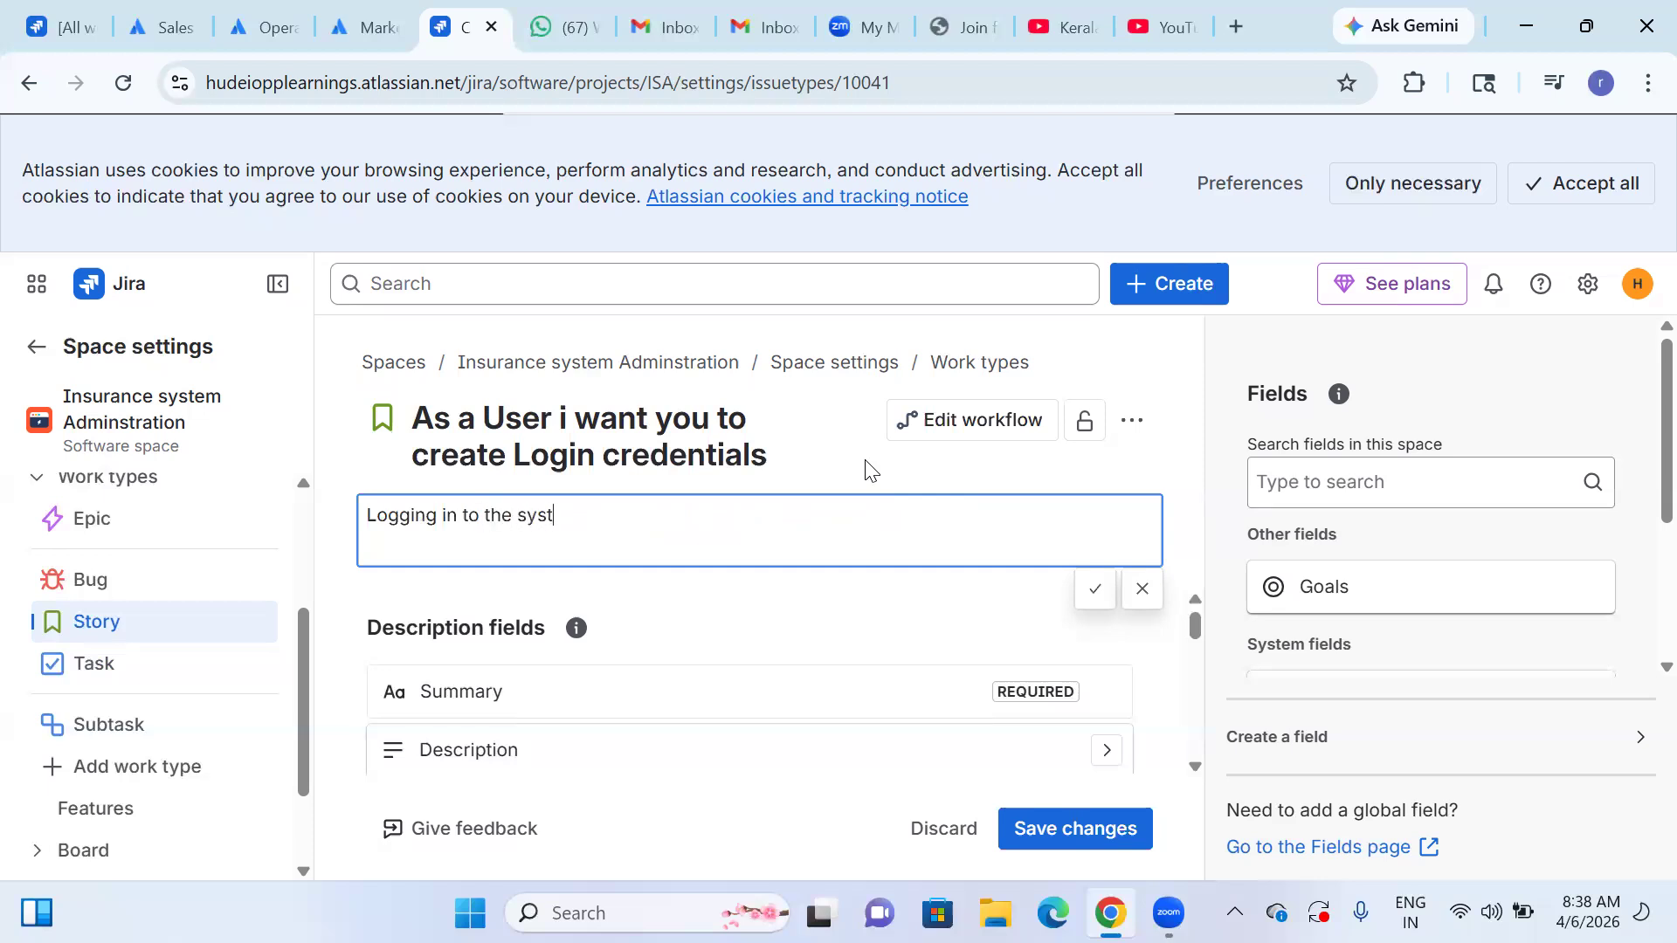
left_click(1092, 588)
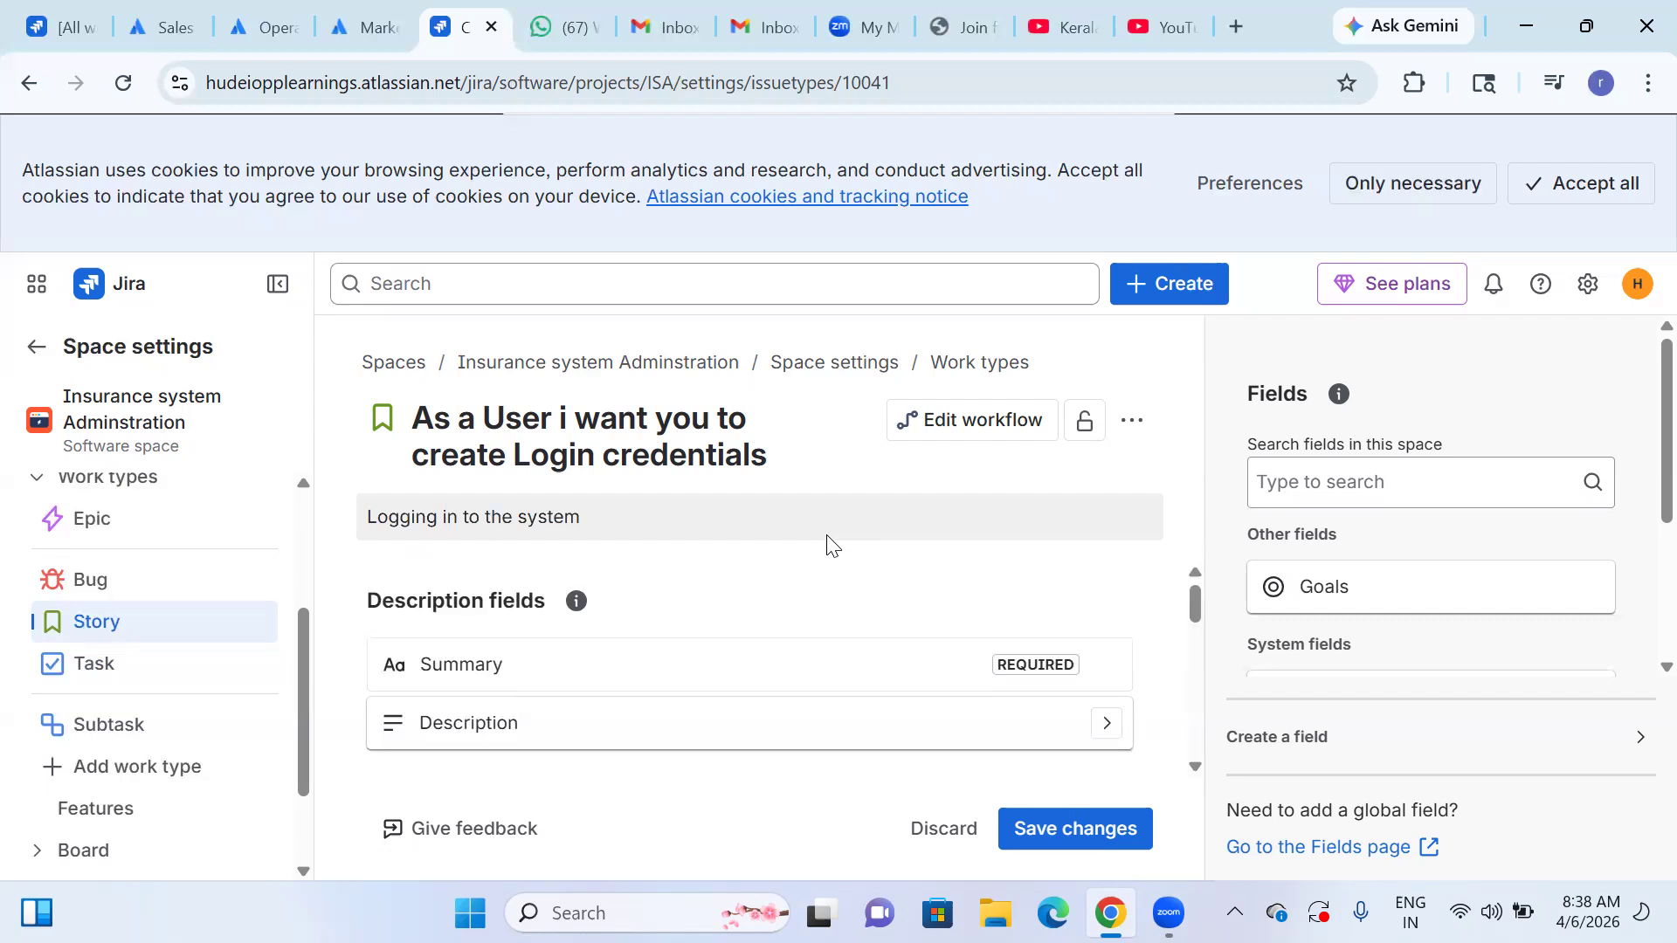
Enter "user wants to Logging in so that they can perform activities" as the Description field's default text, correcting the spelling of the last word.
scroll(734, 588, "down", 1)
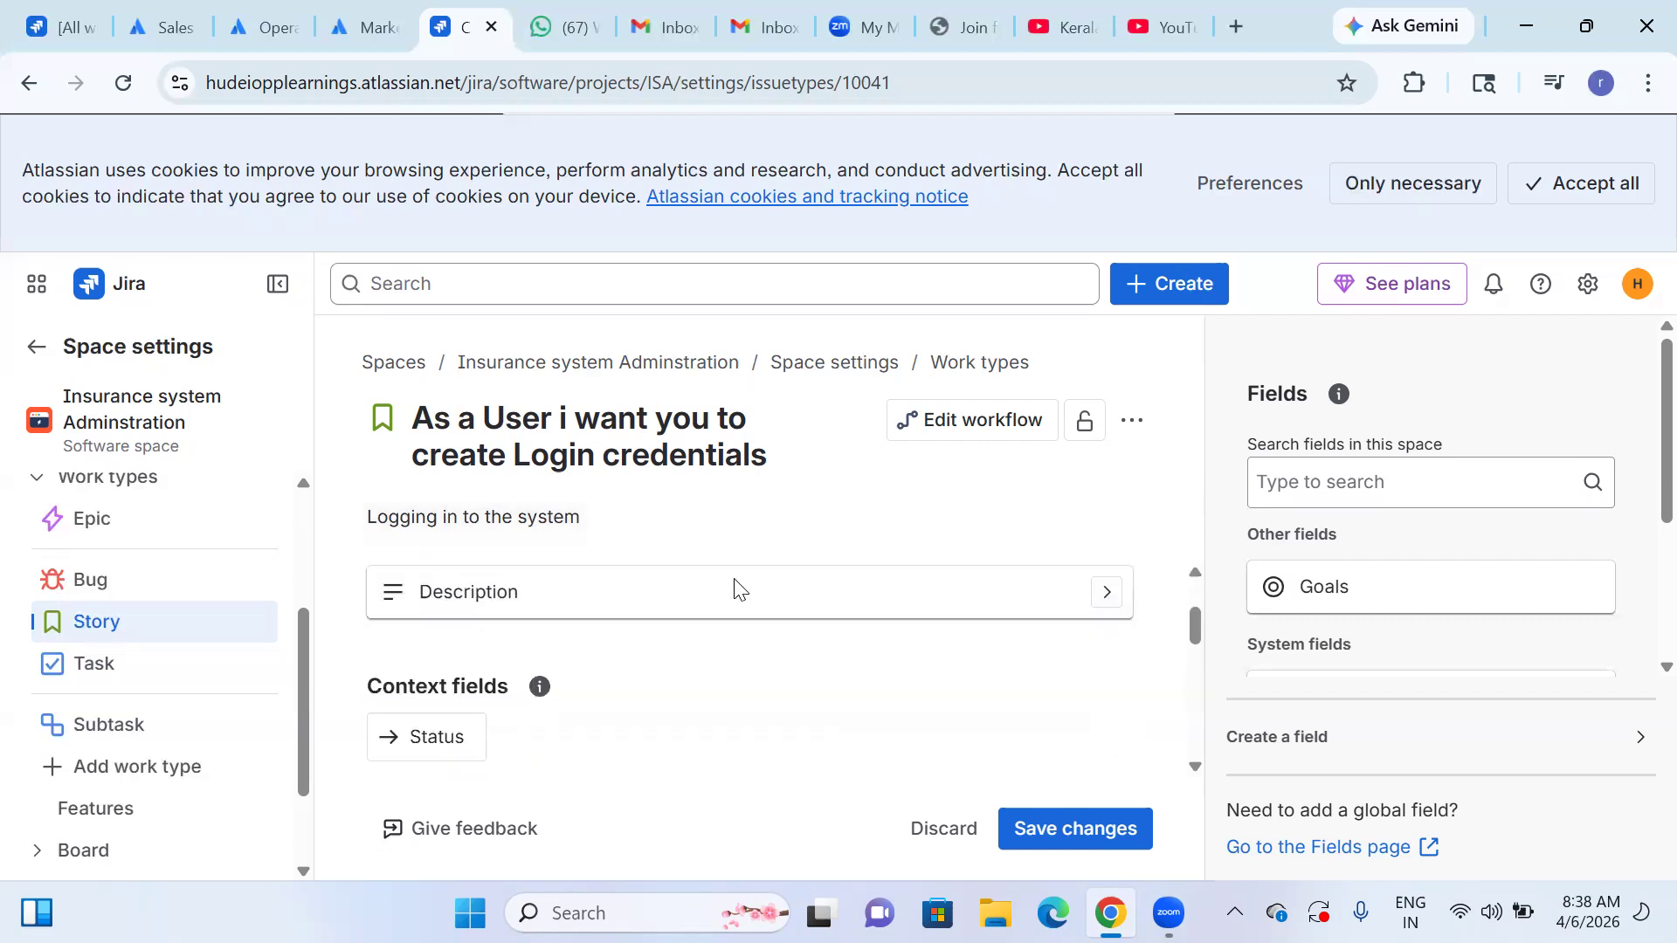
scroll(613, 579, "up", 1)
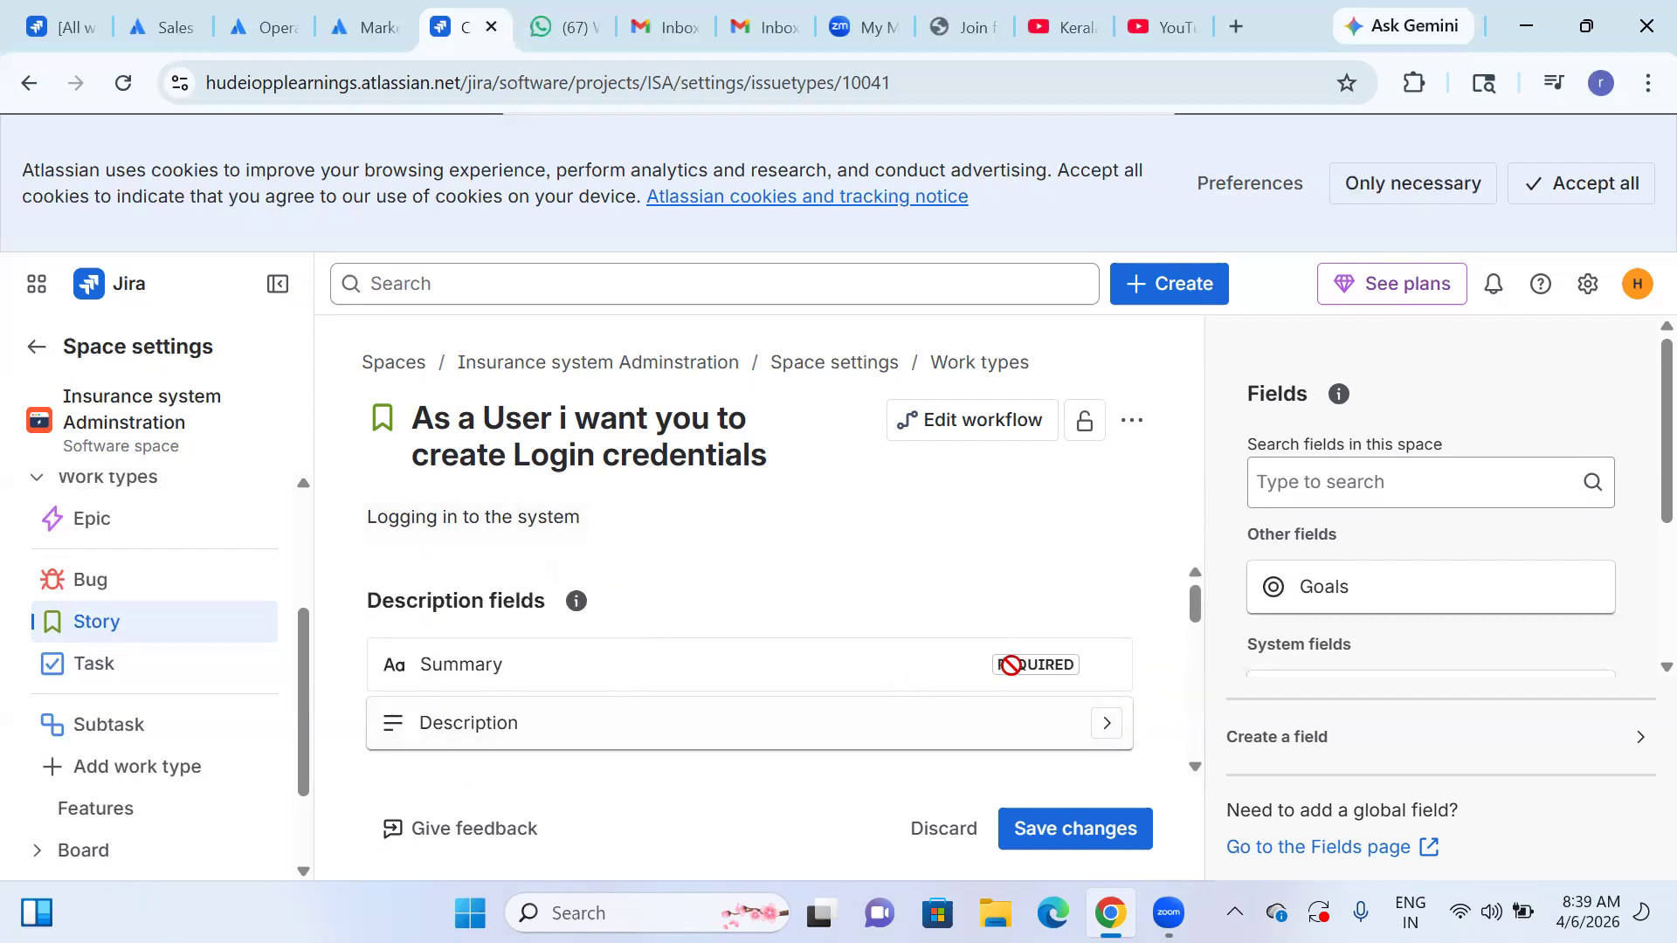
mouse_move(1019, 665)
scroll(903, 760, "down", 1)
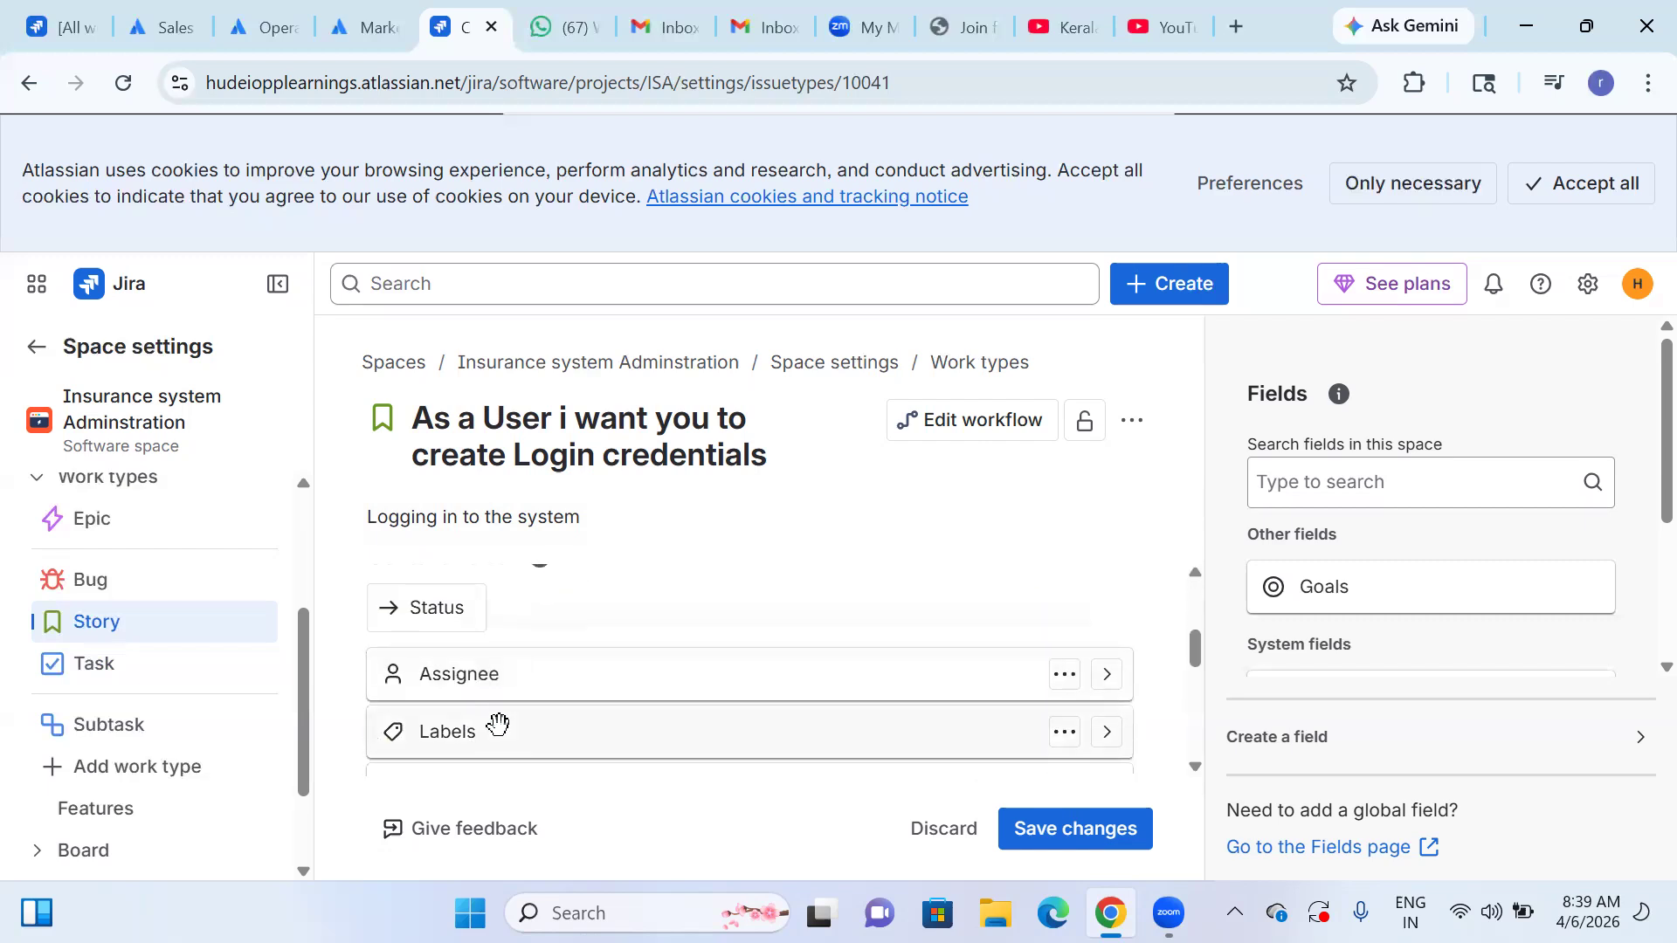
scroll(497, 724, "up", 1)
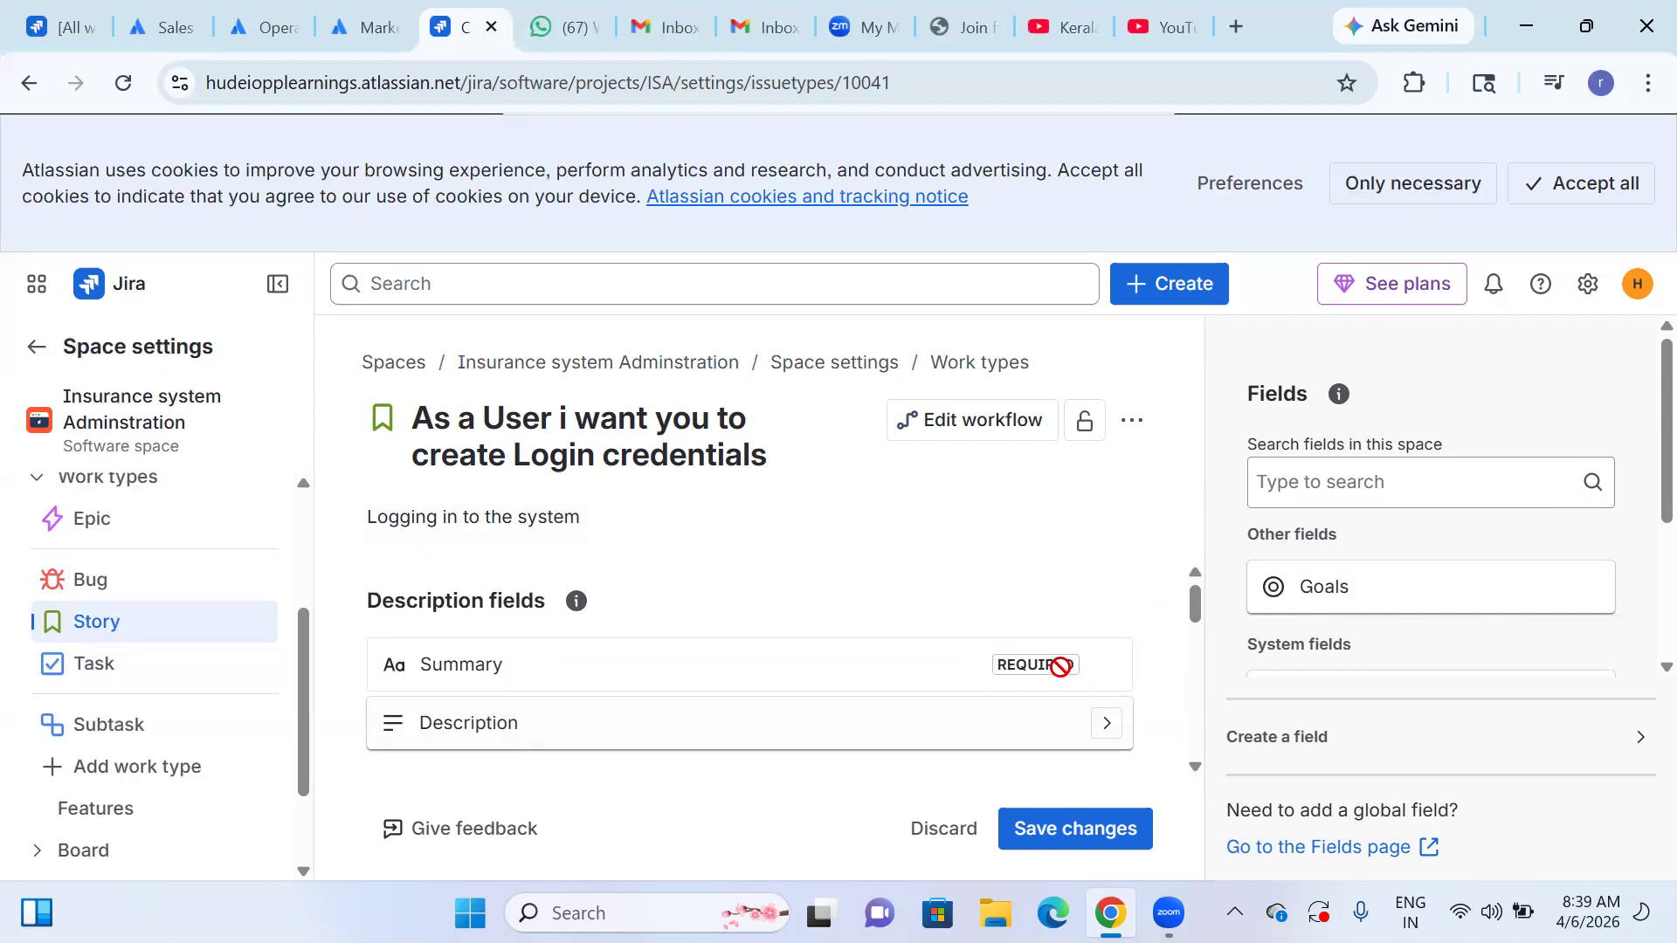
left_click(1104, 737)
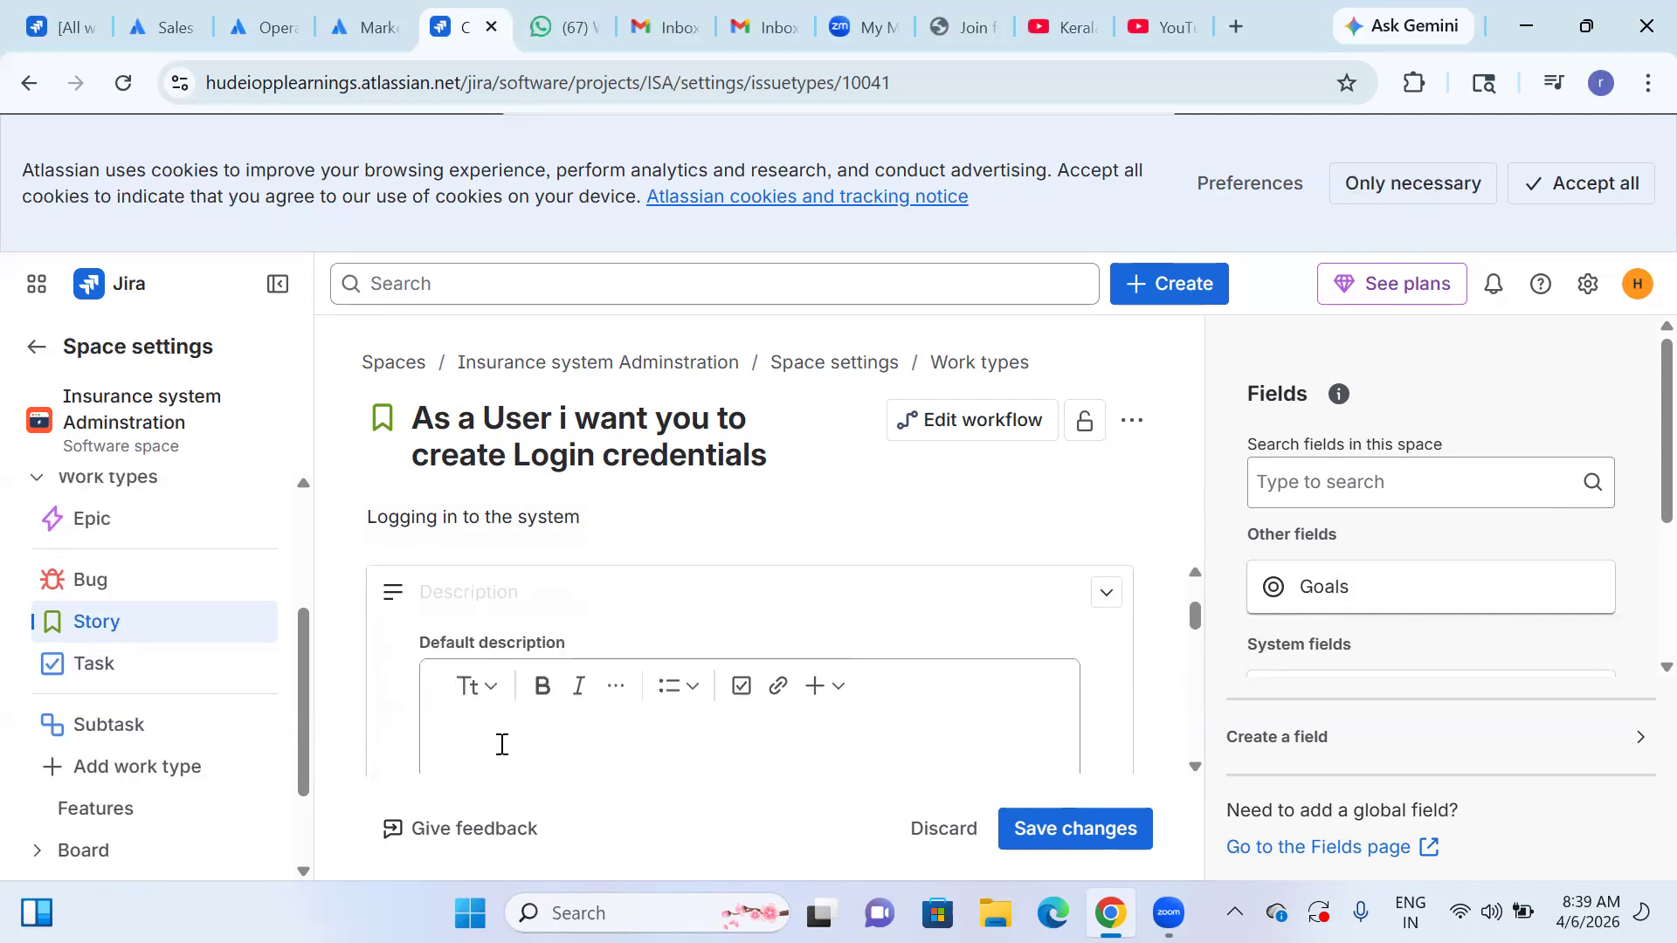
scroll(500, 749, "down", 1)
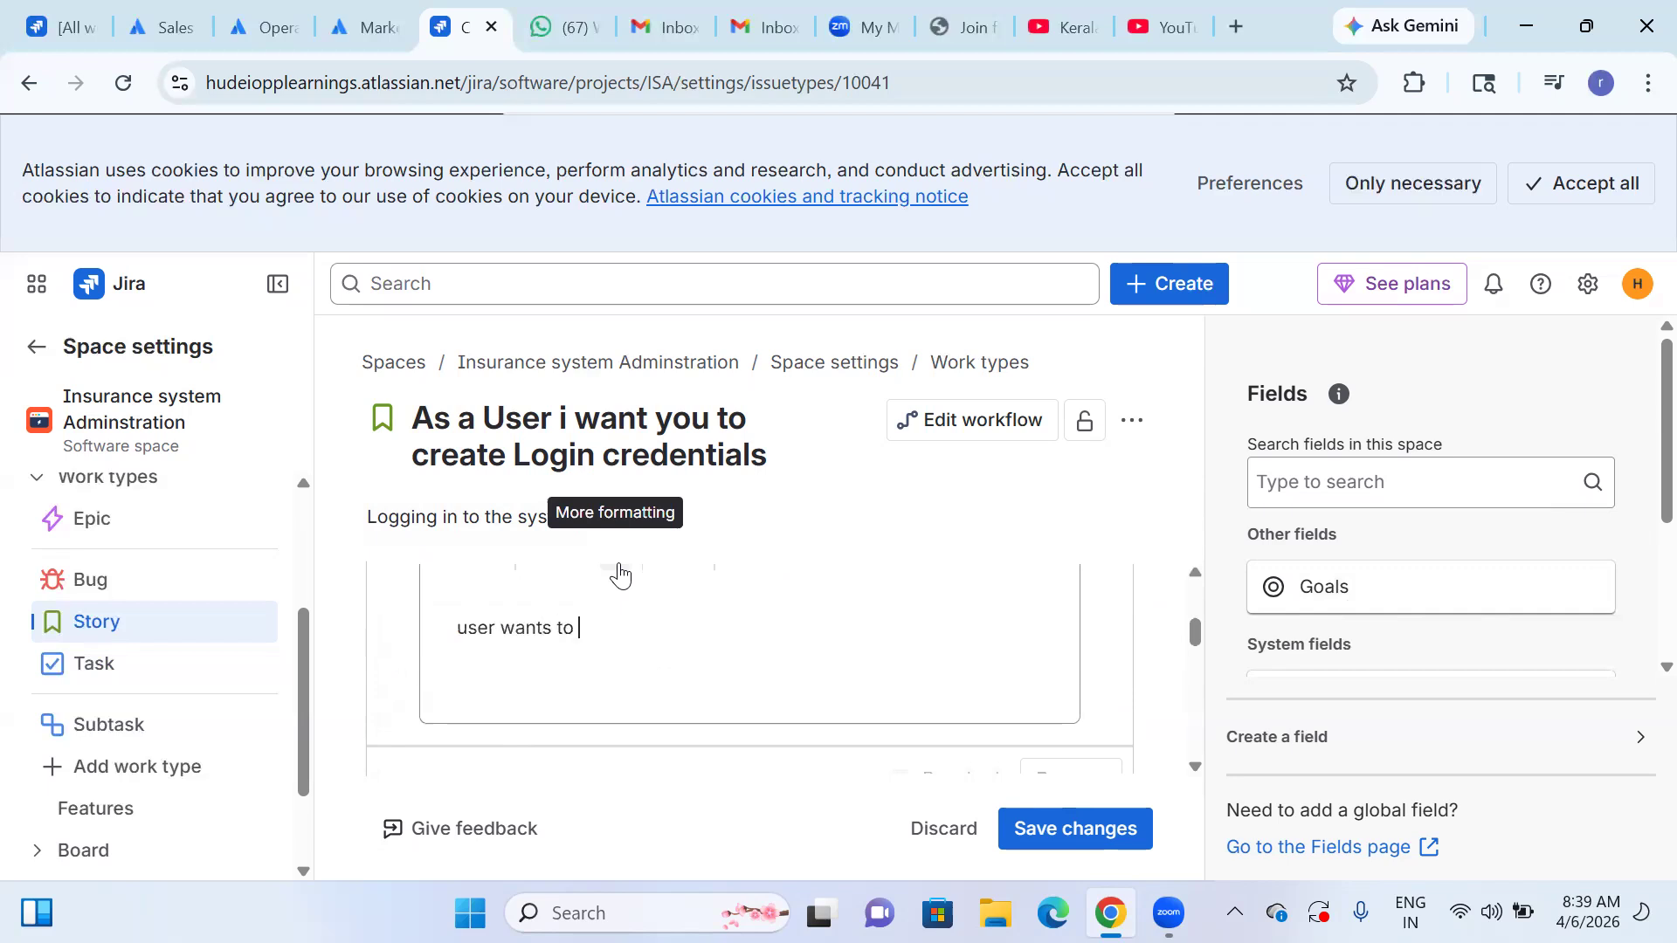
type("ggin")
type("g in so that t")
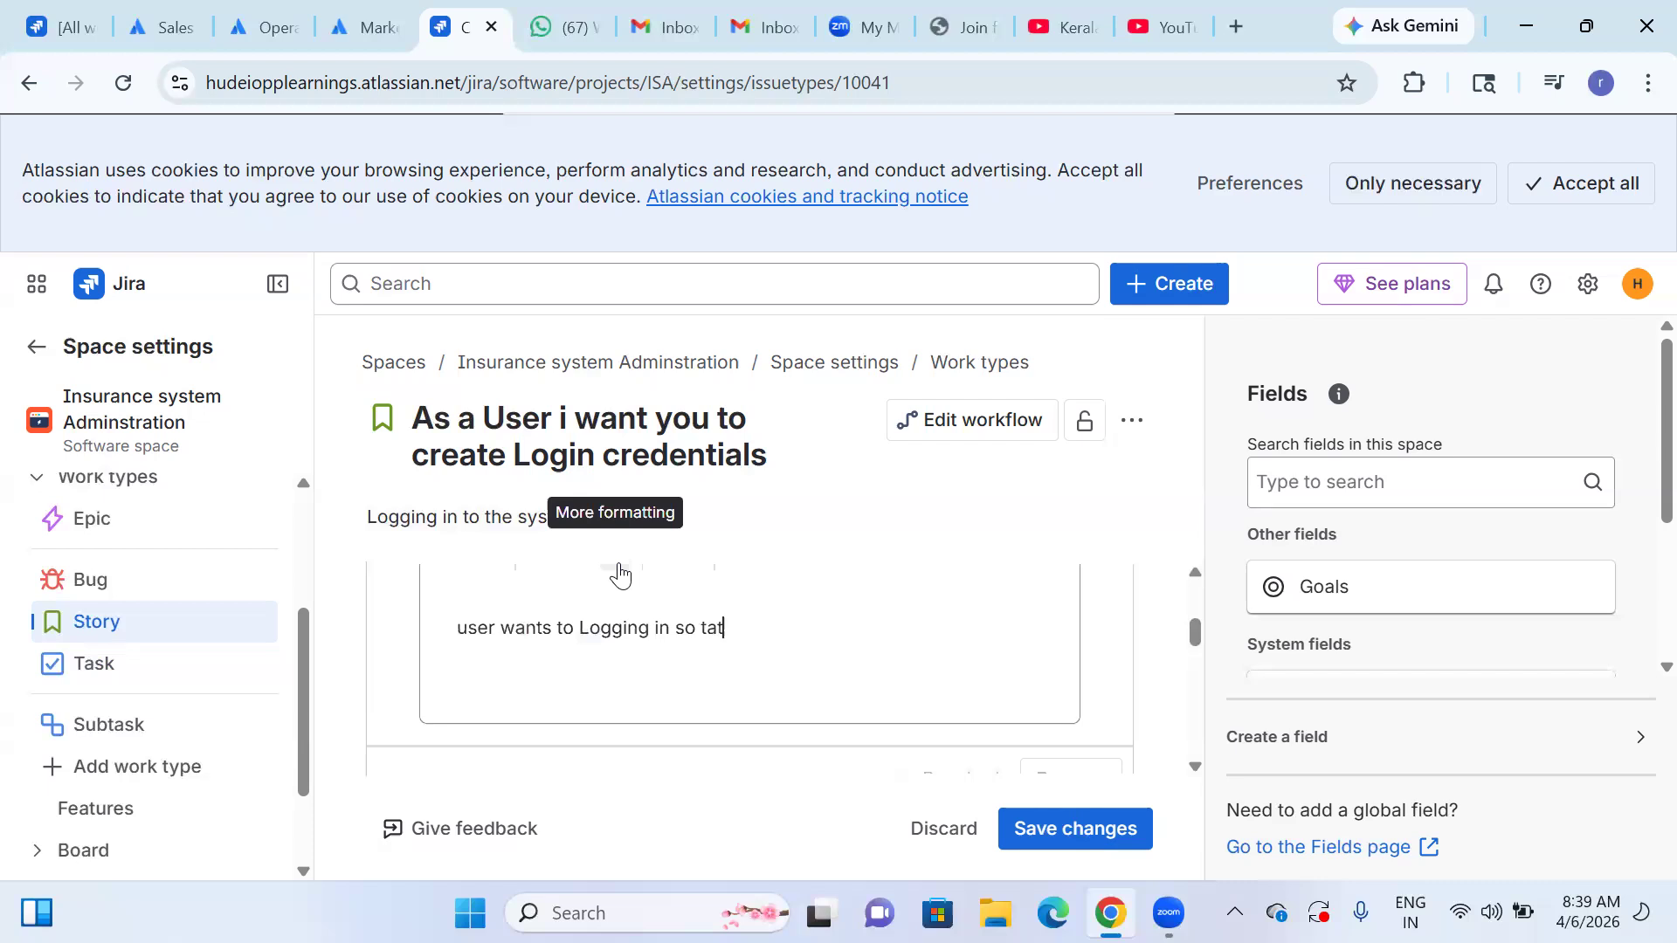
type("hey can perform activiites")
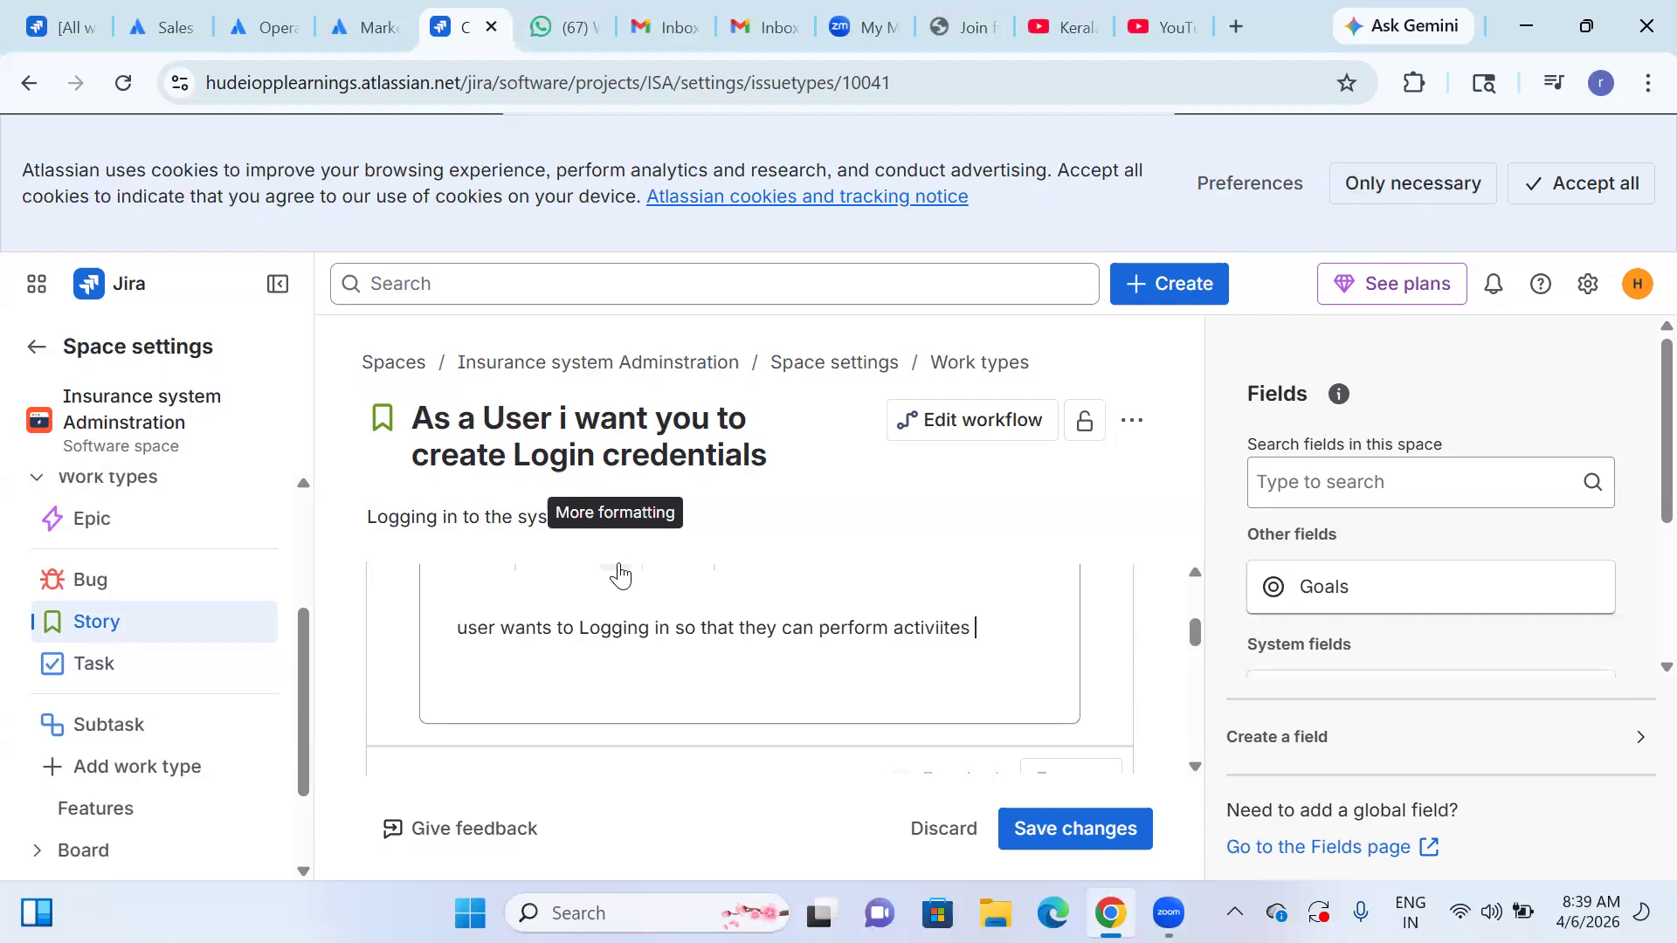
right_click(938, 626)
left_click(1034, 88)
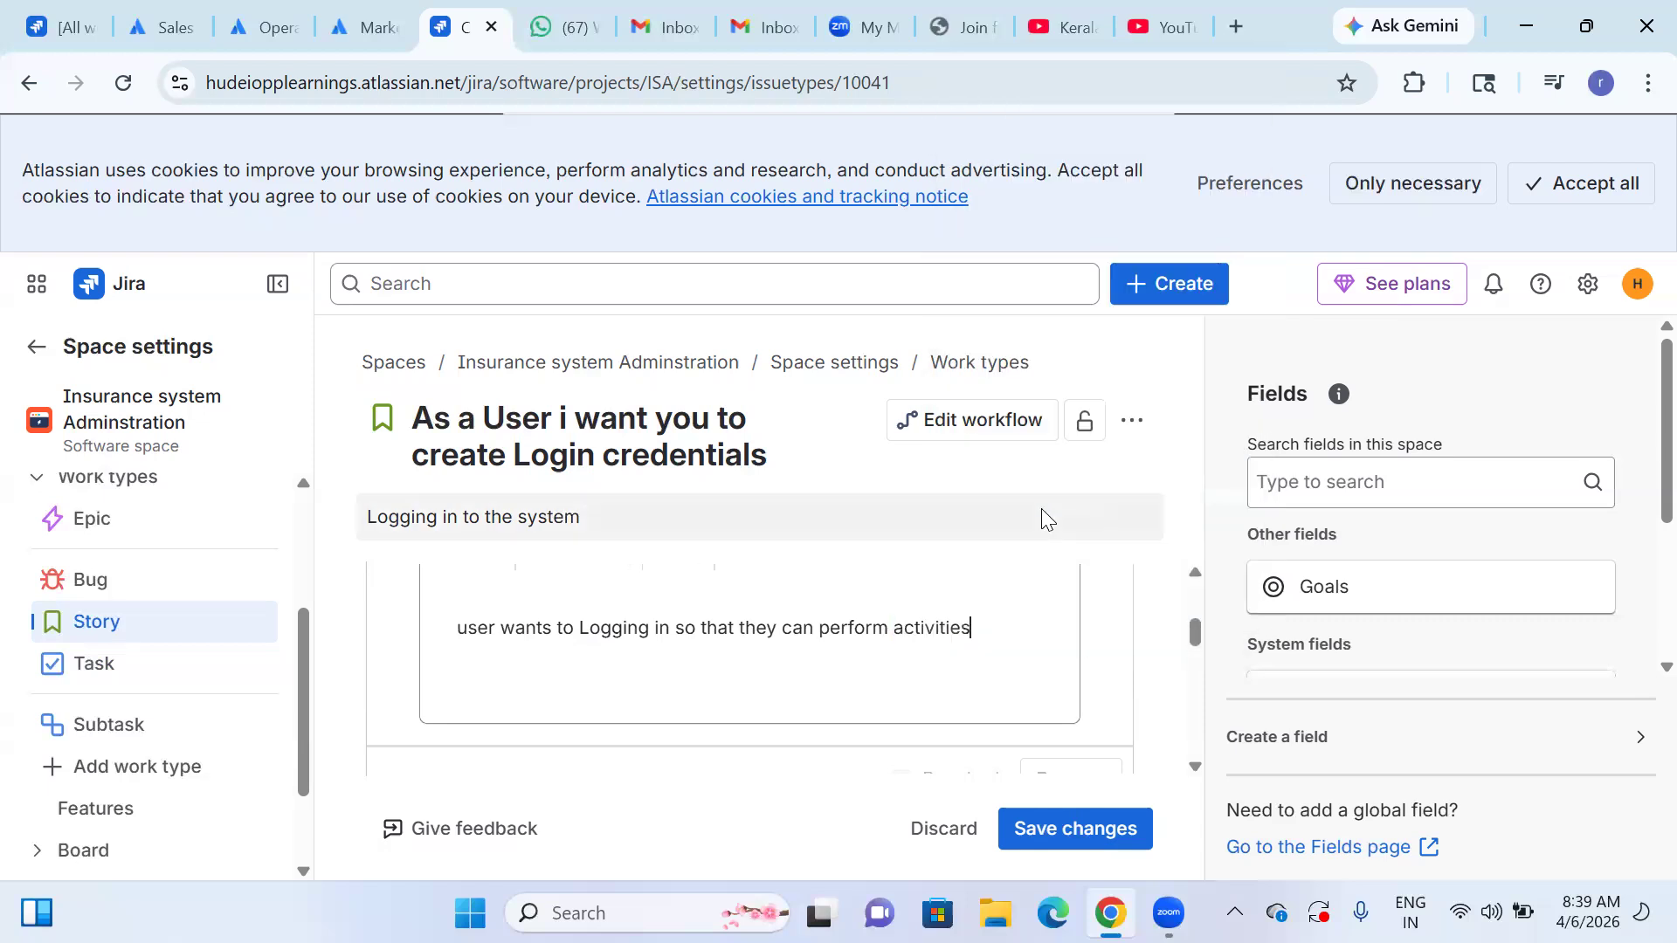
Continue the default description with "according to the", fixing the misspelled "according".
type("accorinding")
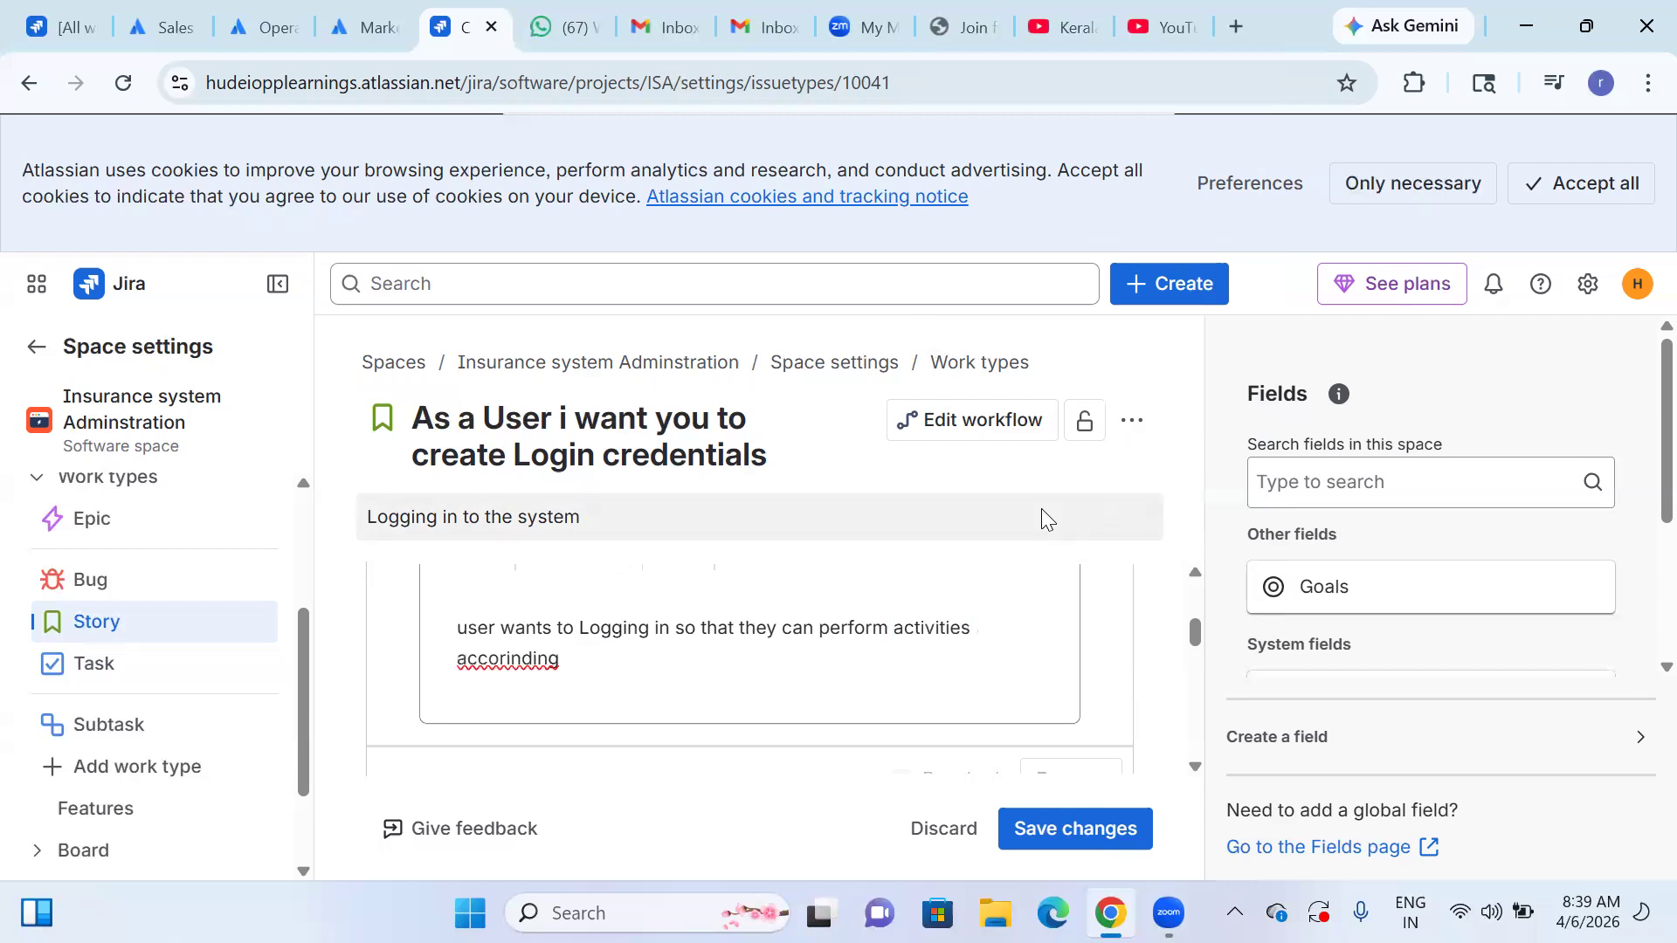
key("BackSpace")
key("BackSpace")
key("BackSpace")
key("BackSpace")
key("BackSpace")
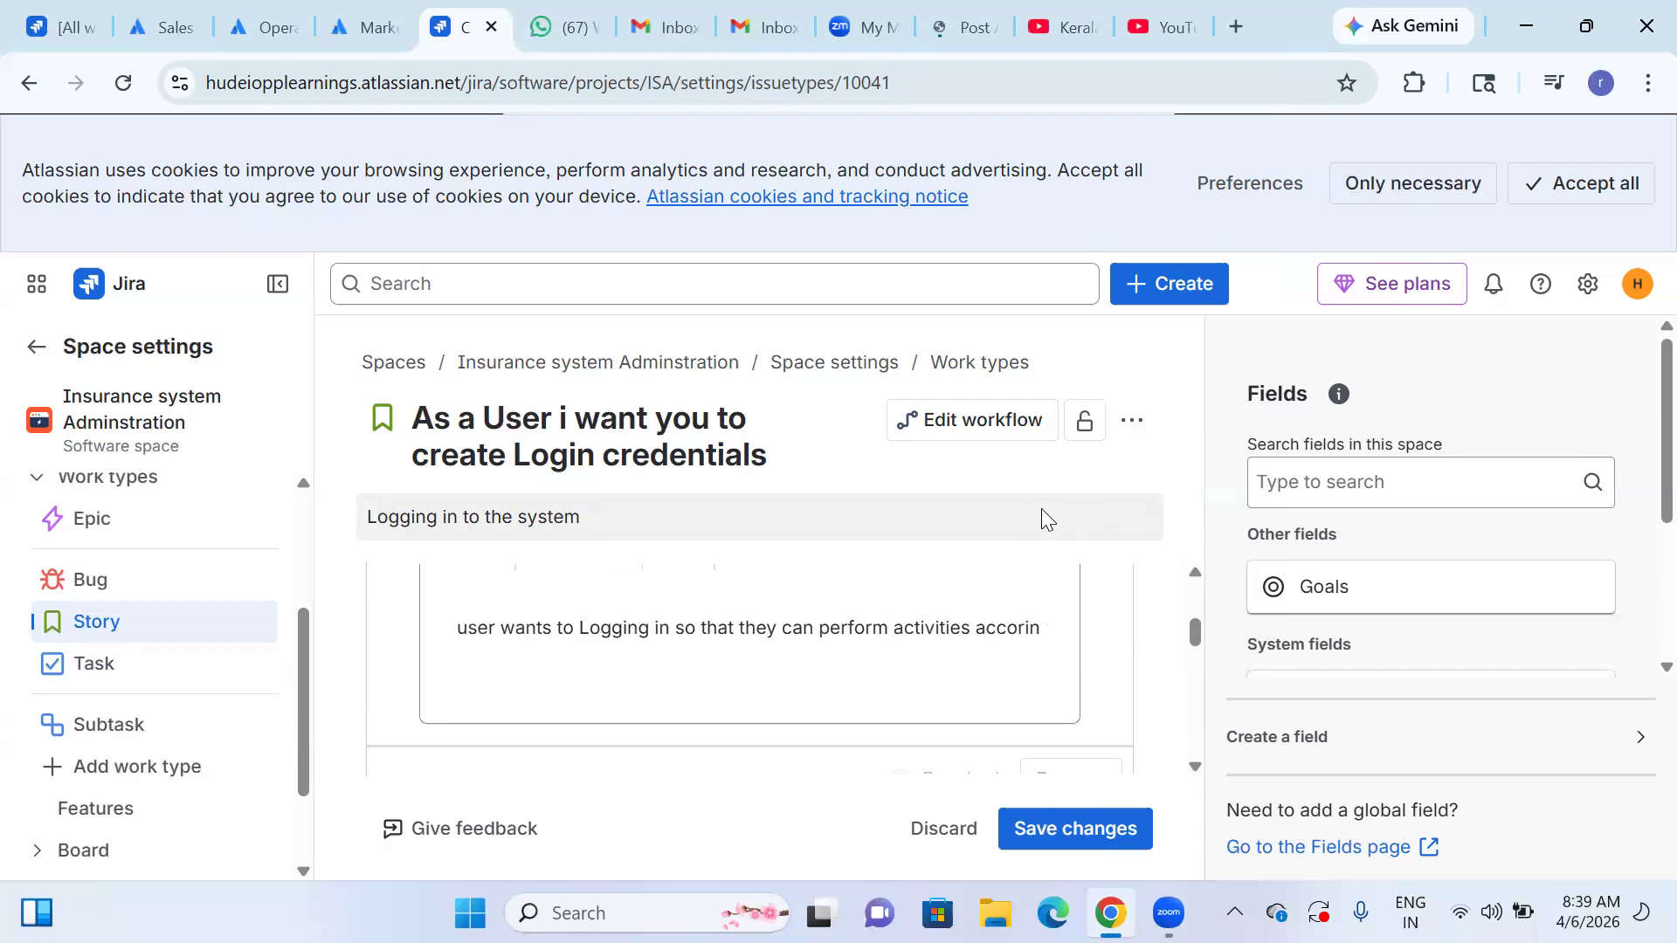
type("ding t")
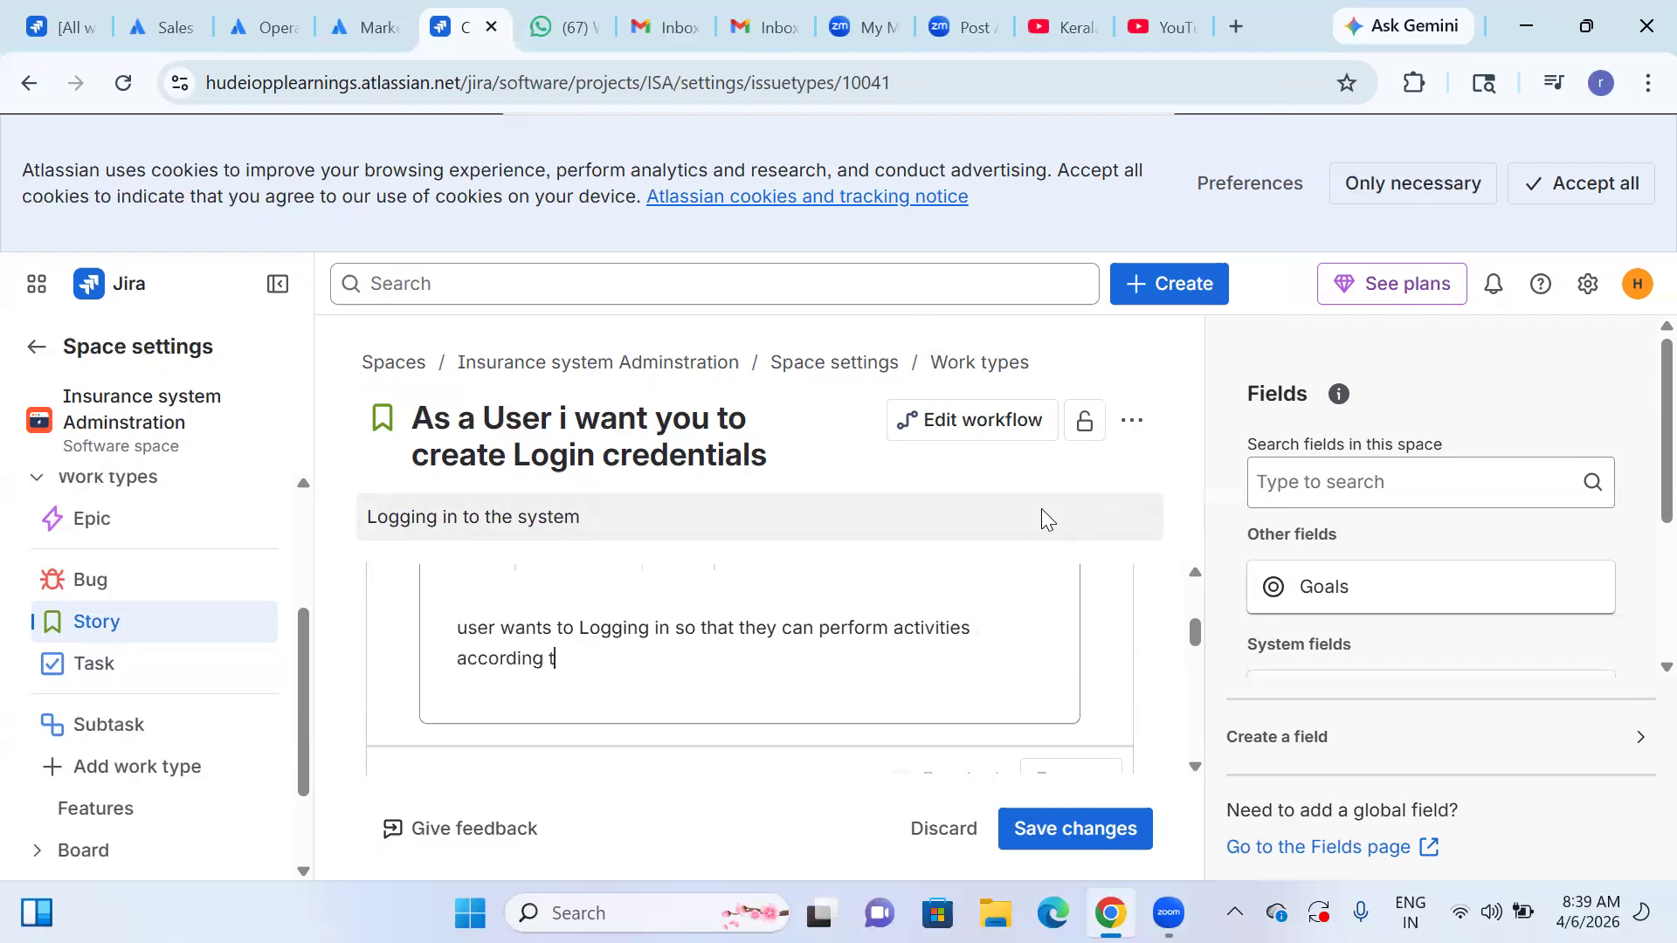
type("o the r")
Examine the context fields, checking the Assignee field's expanded settings and its options for moving or removing it.
scroll(831, 647, "up", 2)
scroll(787, 678, "down", 1)
scroll(786, 678, "down", 3)
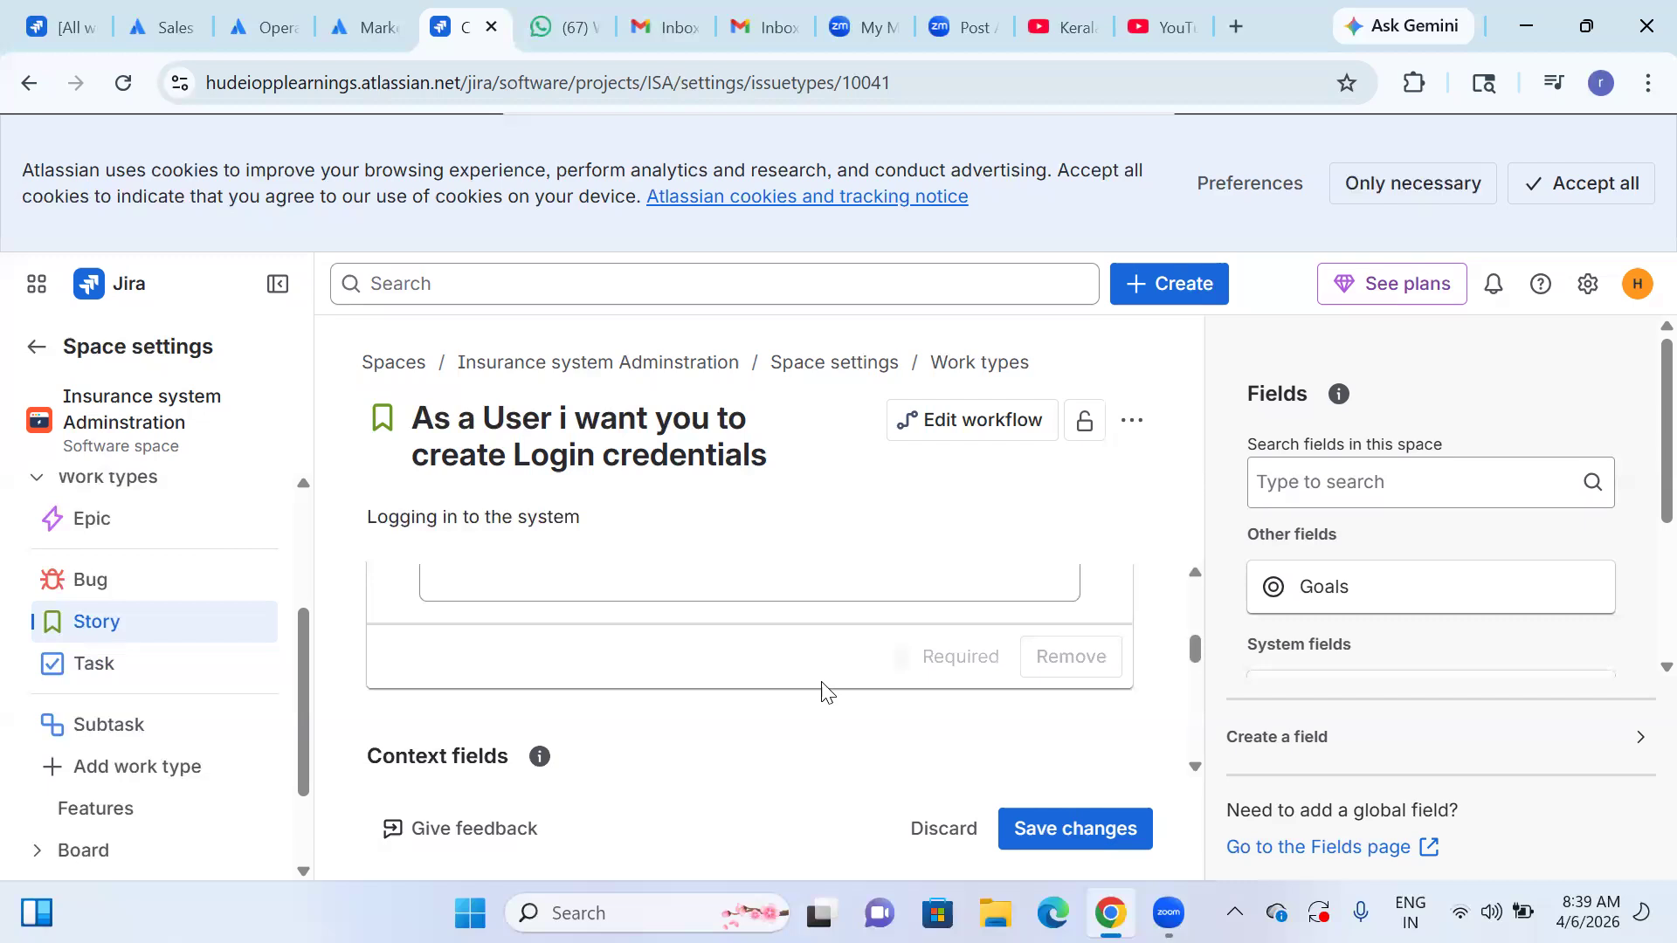
scroll(826, 690, "up", 2)
scroll(756, 720, "down", 3)
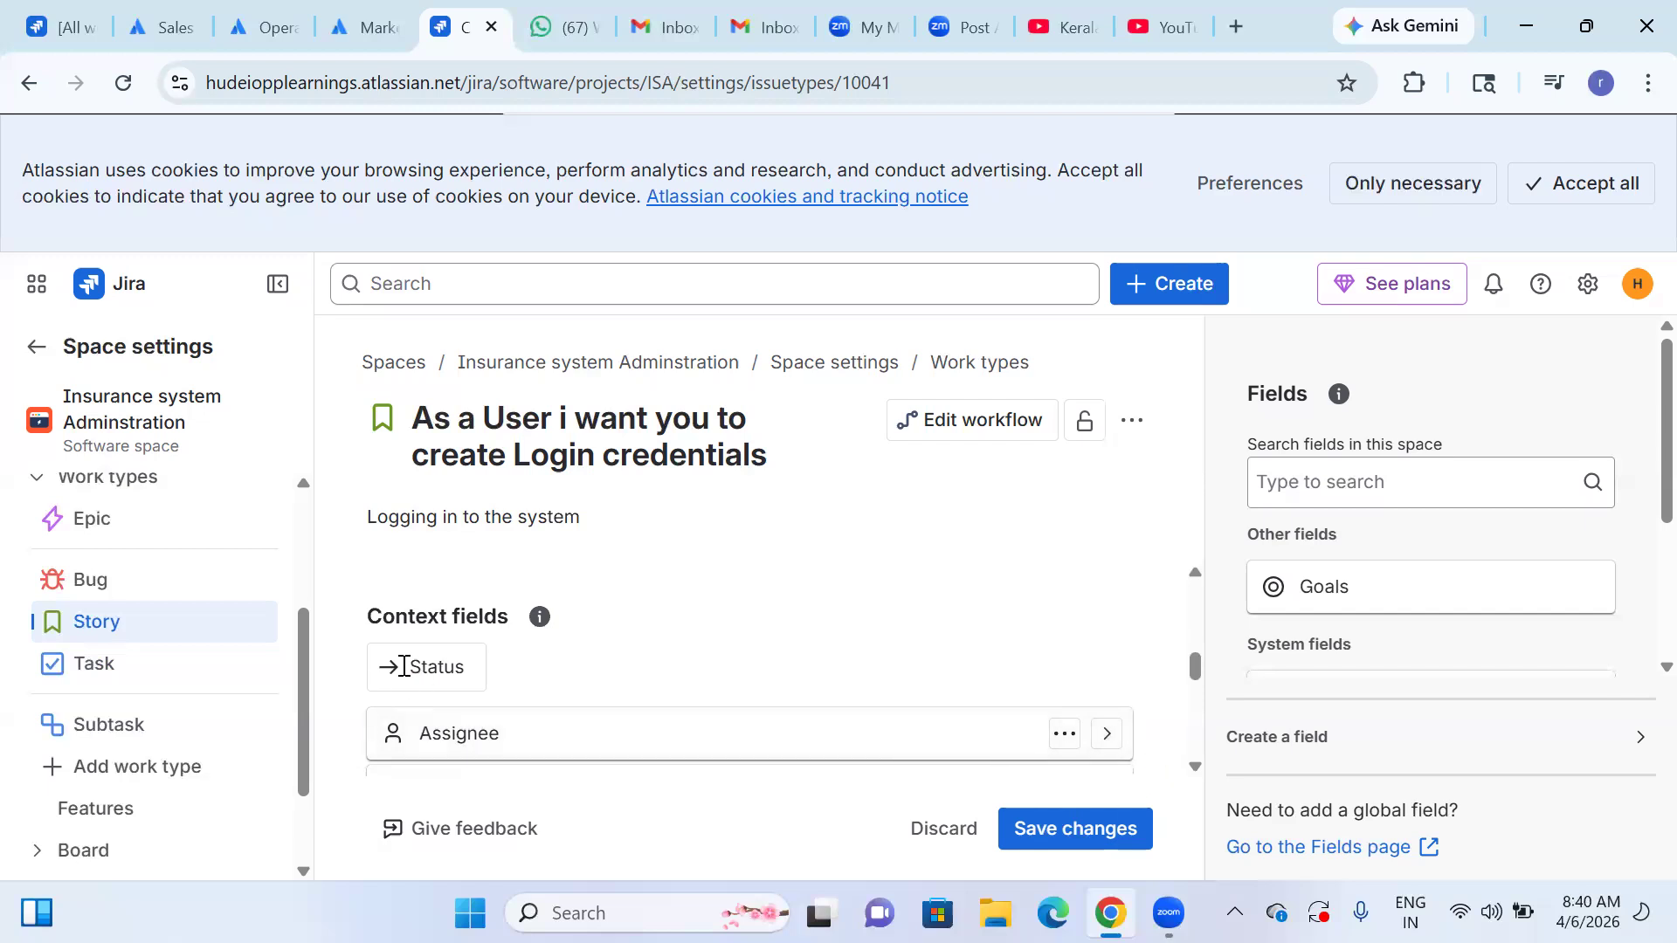
scroll(872, 700, "down", 3)
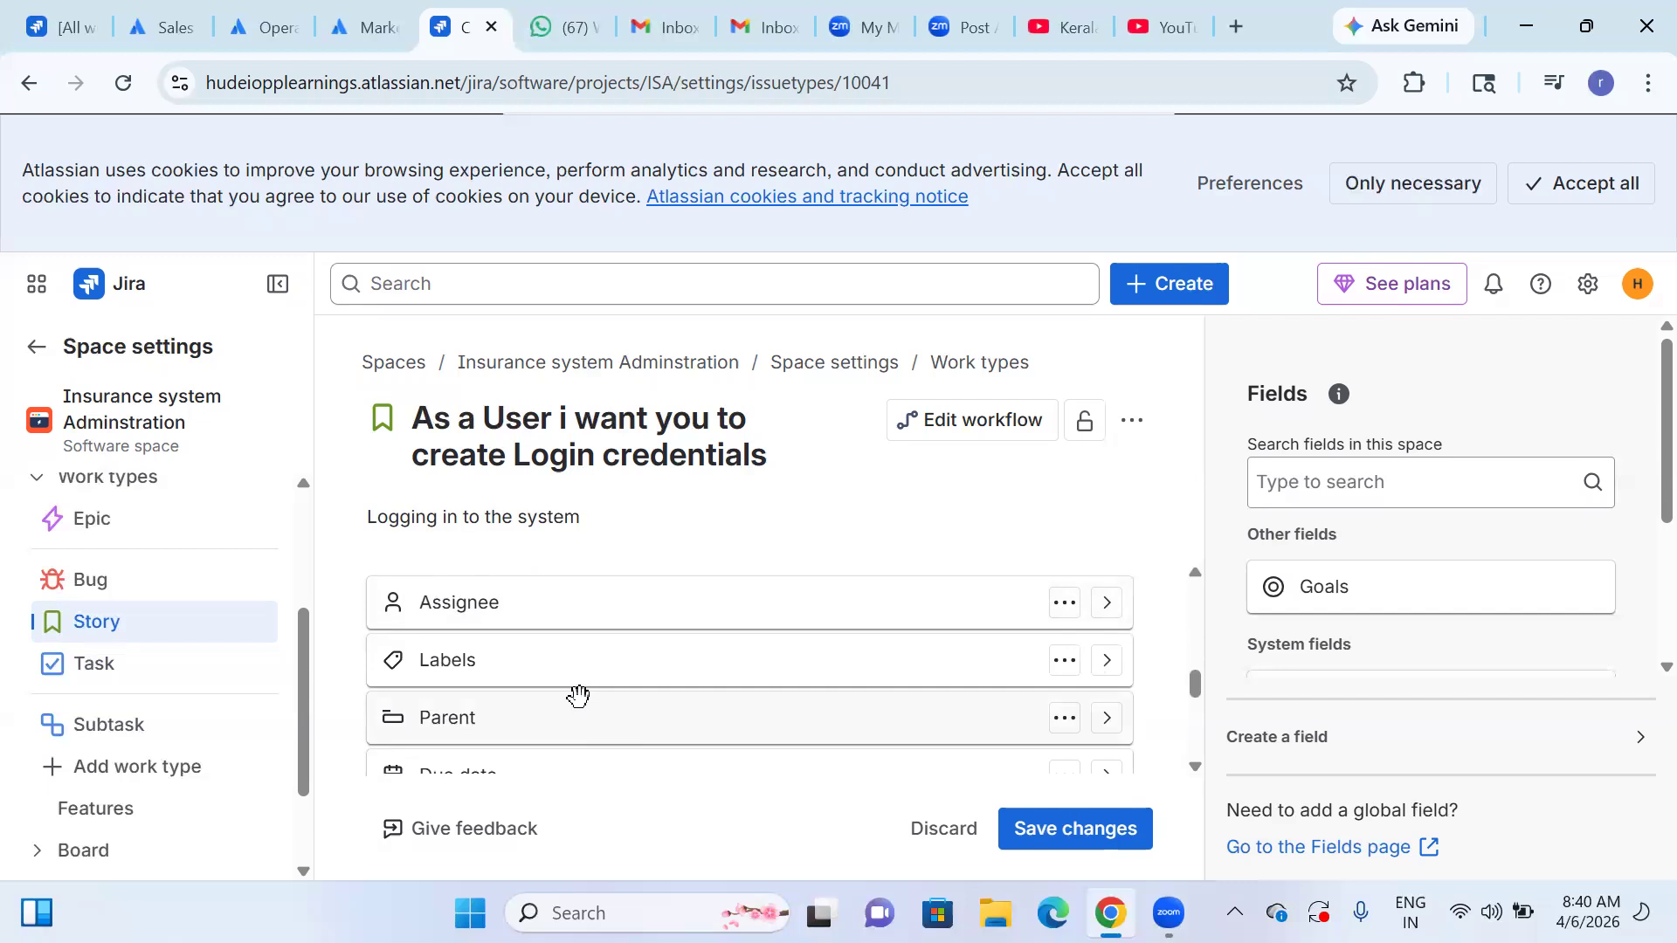
scroll(580, 679, "up", 3)
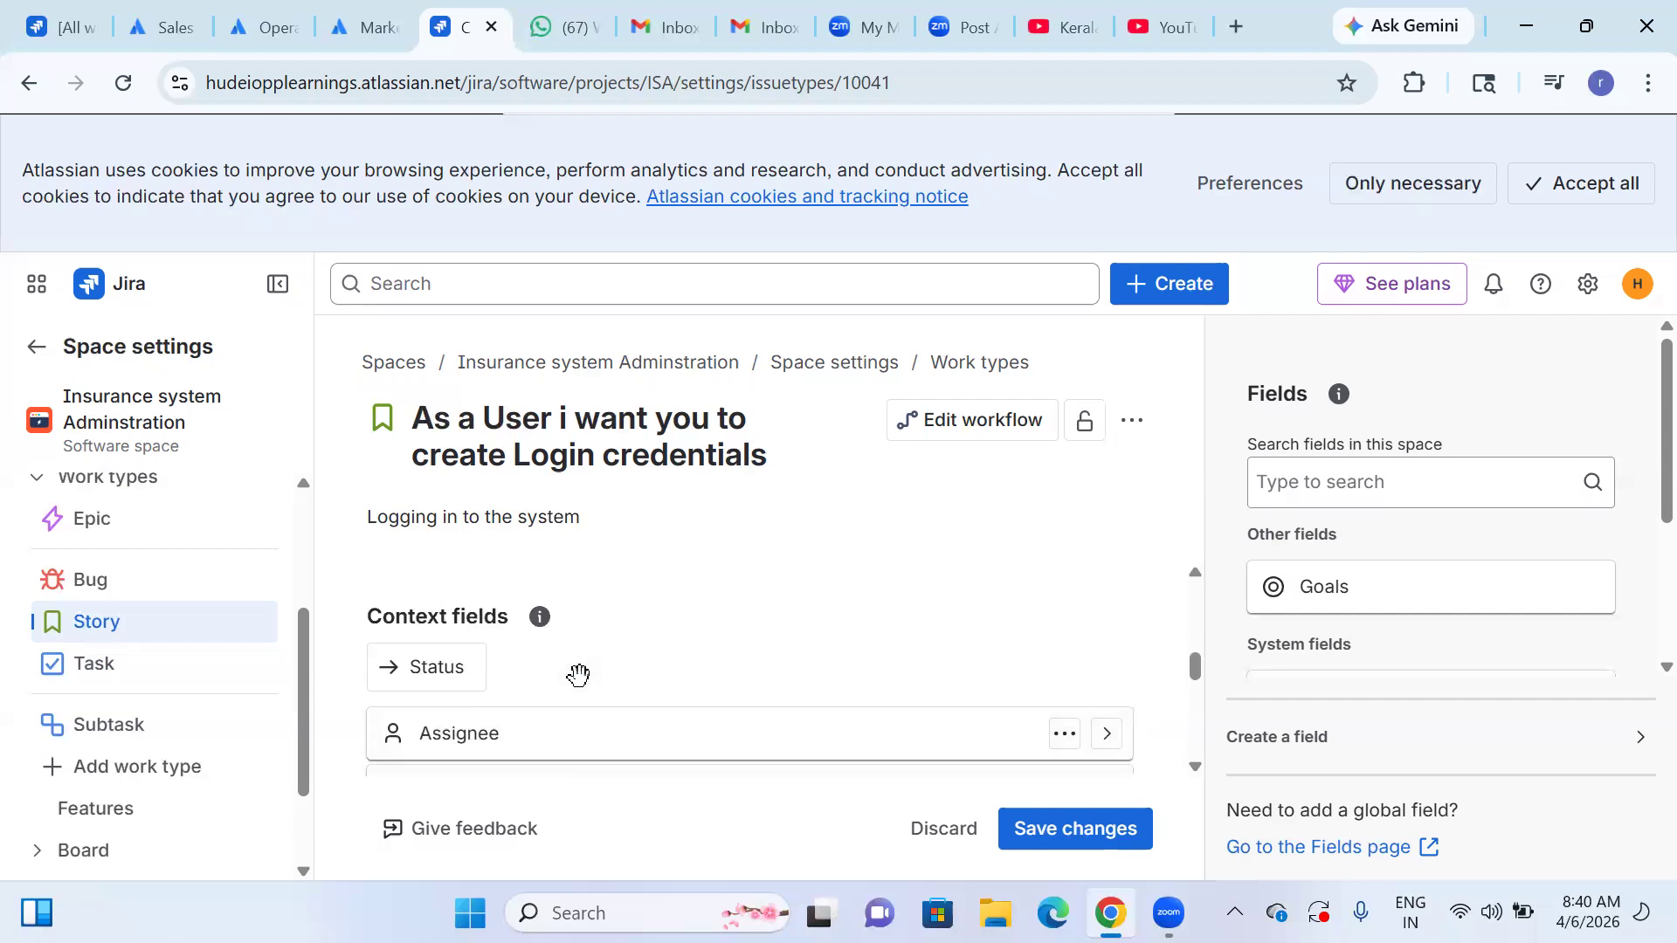
left_click(1108, 744)
scroll(505, 678, "down", 2)
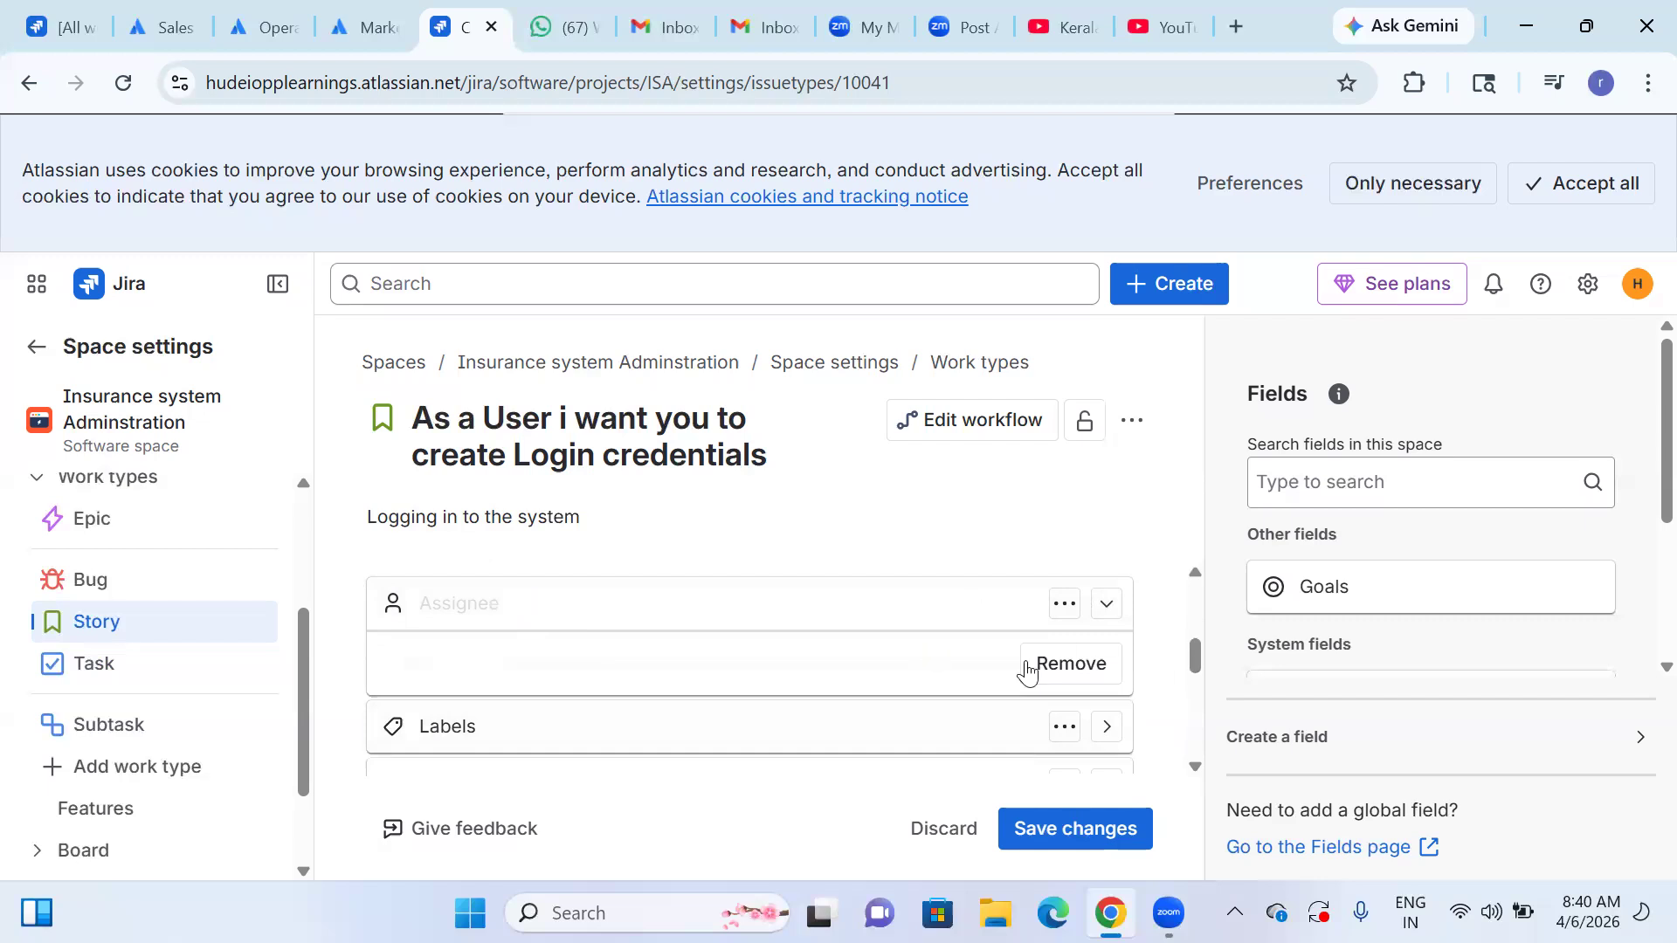
left_click(1107, 604)
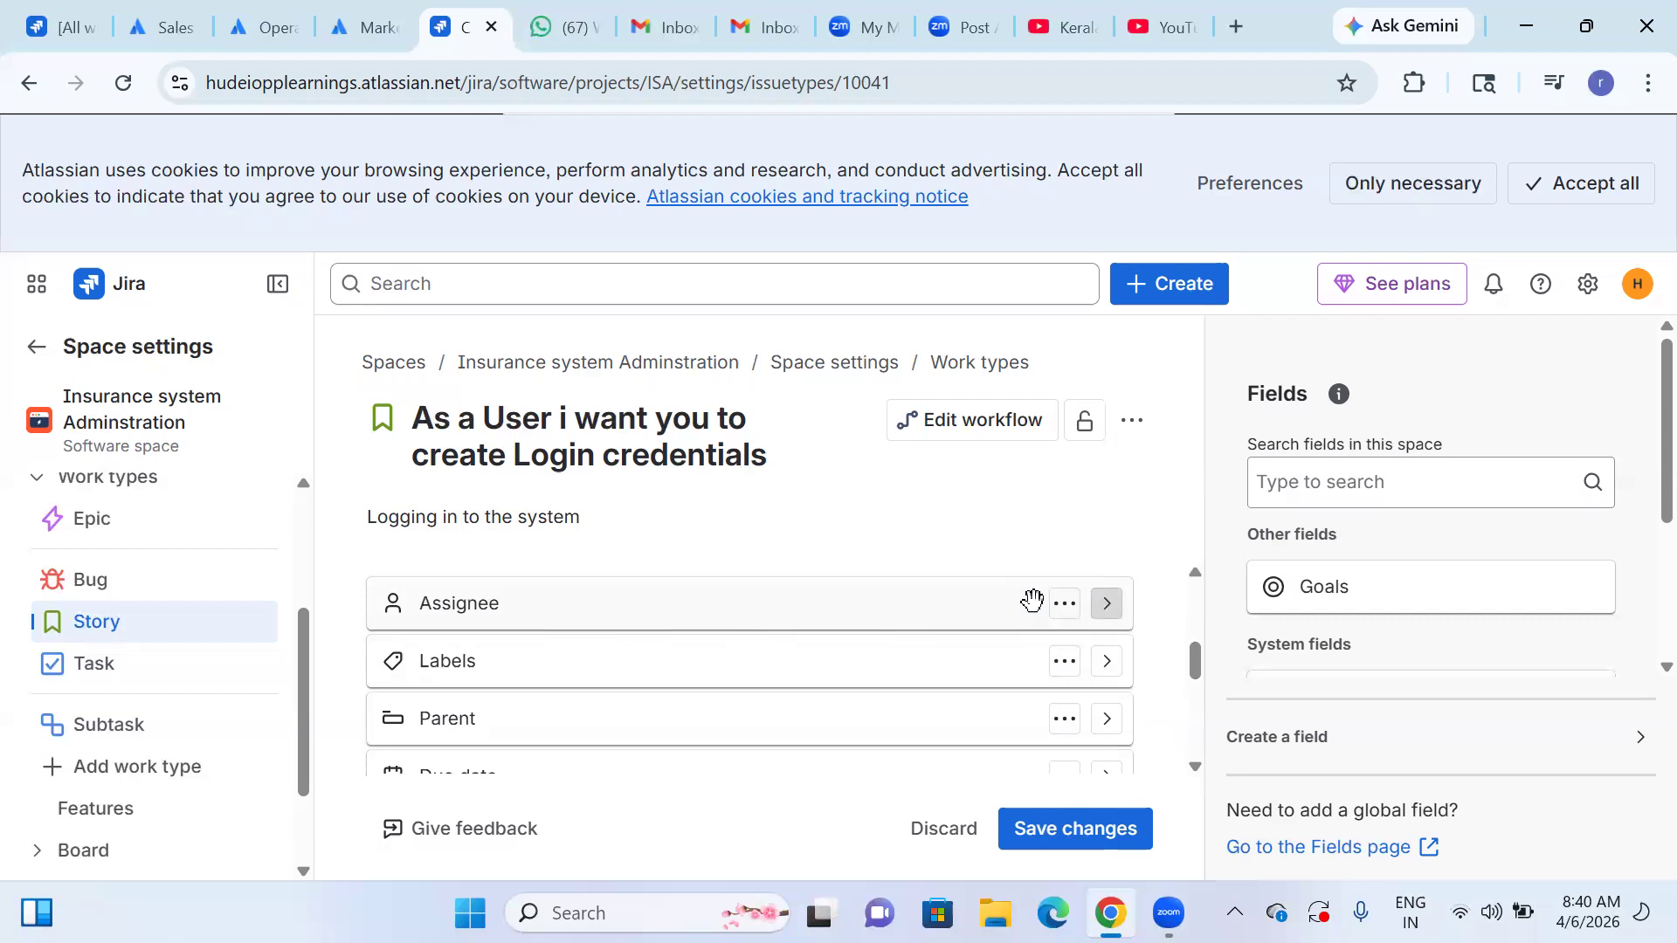
left_click(1064, 605)
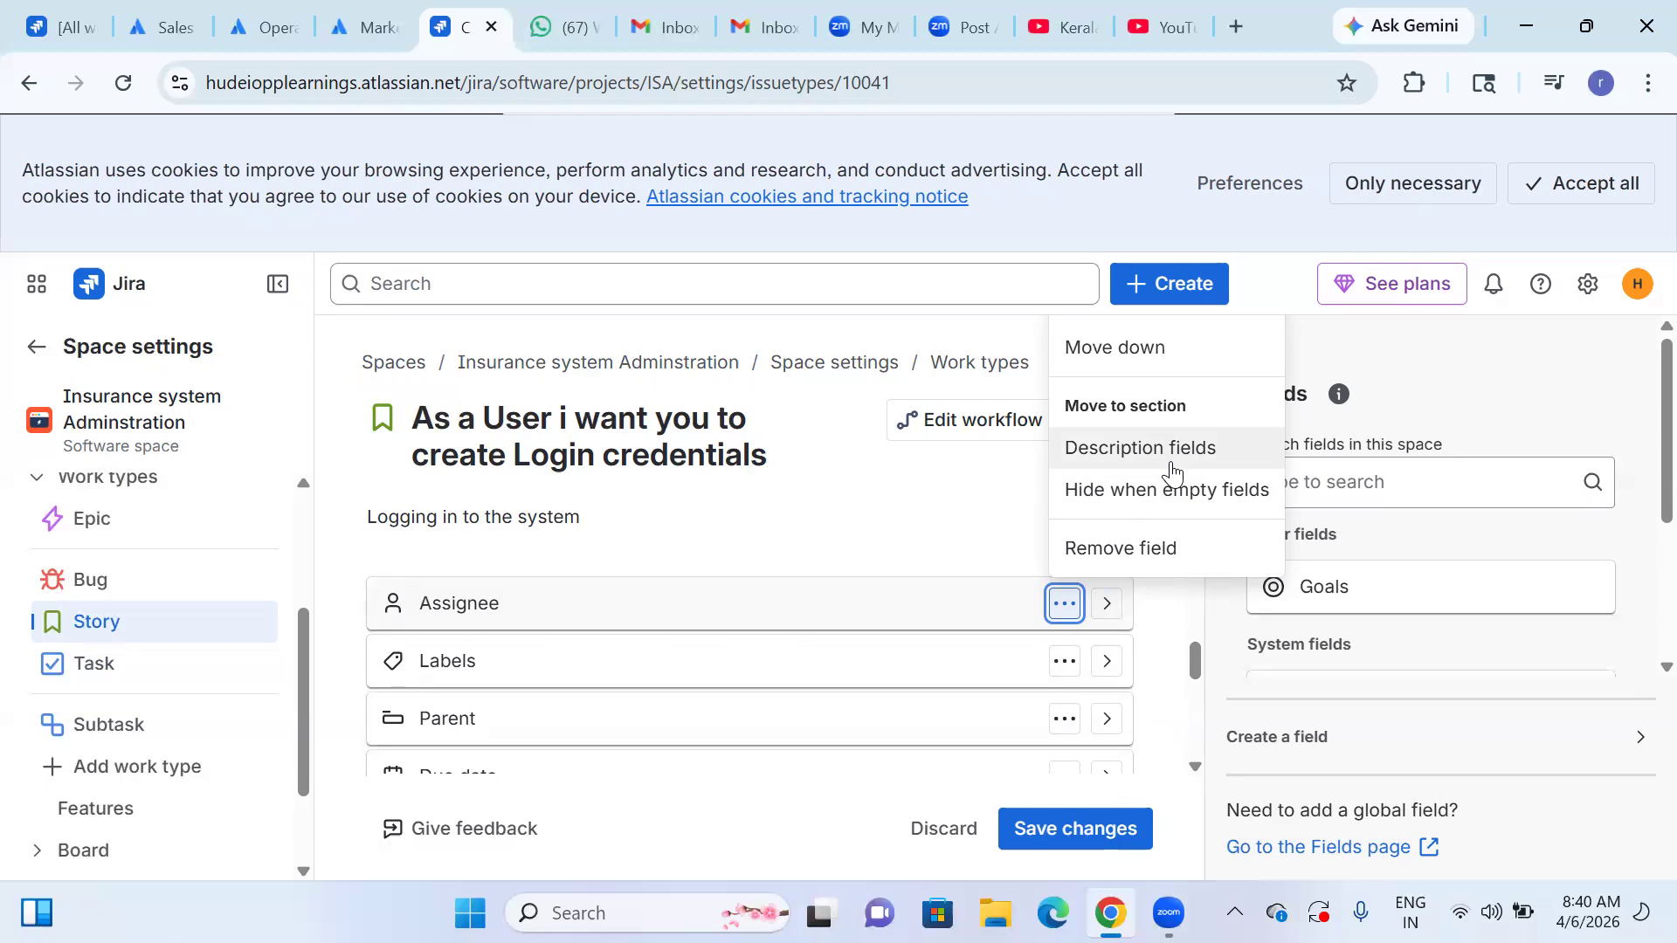
left_click(945, 546)
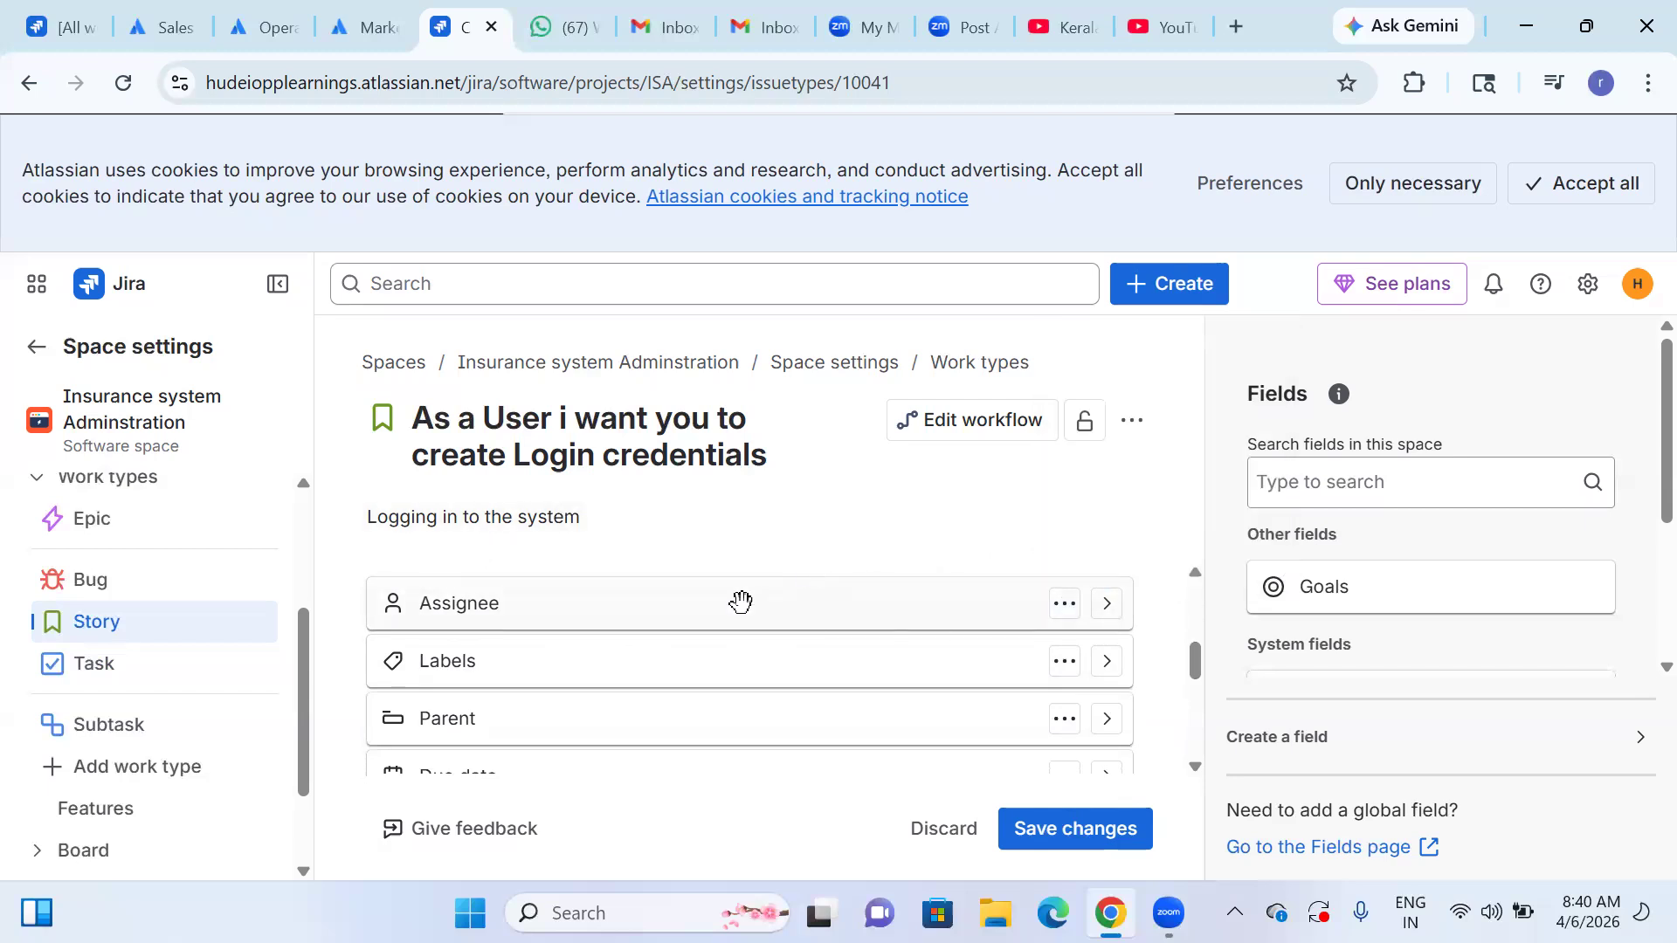
left_click(1107, 605)
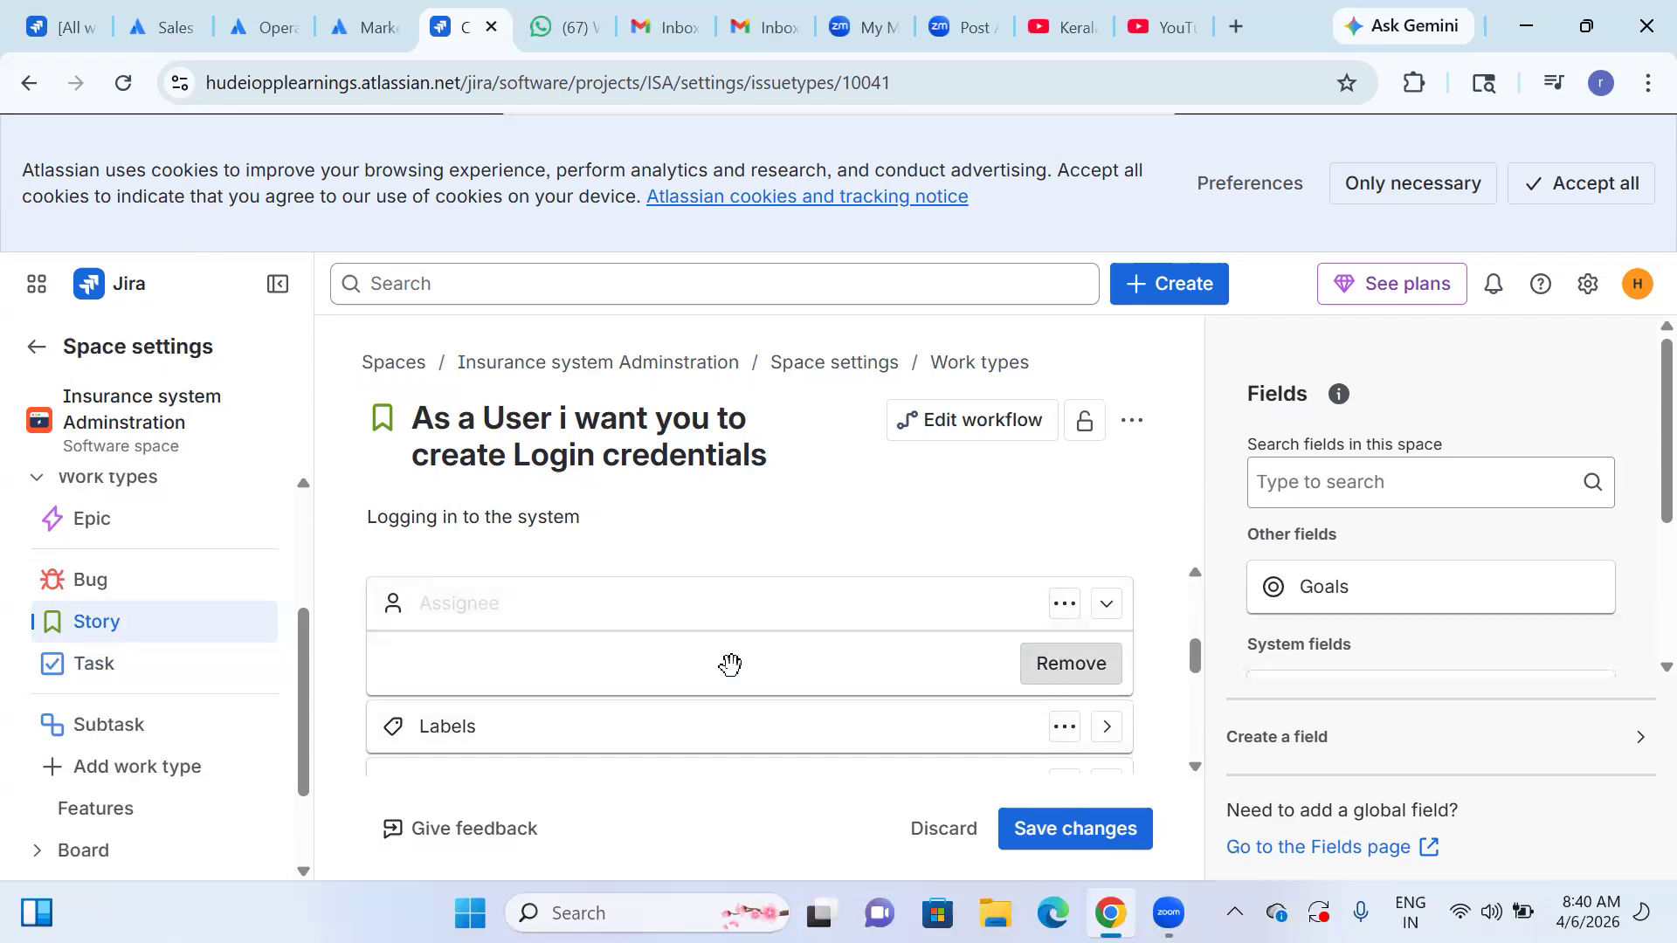
left_click(1107, 603)
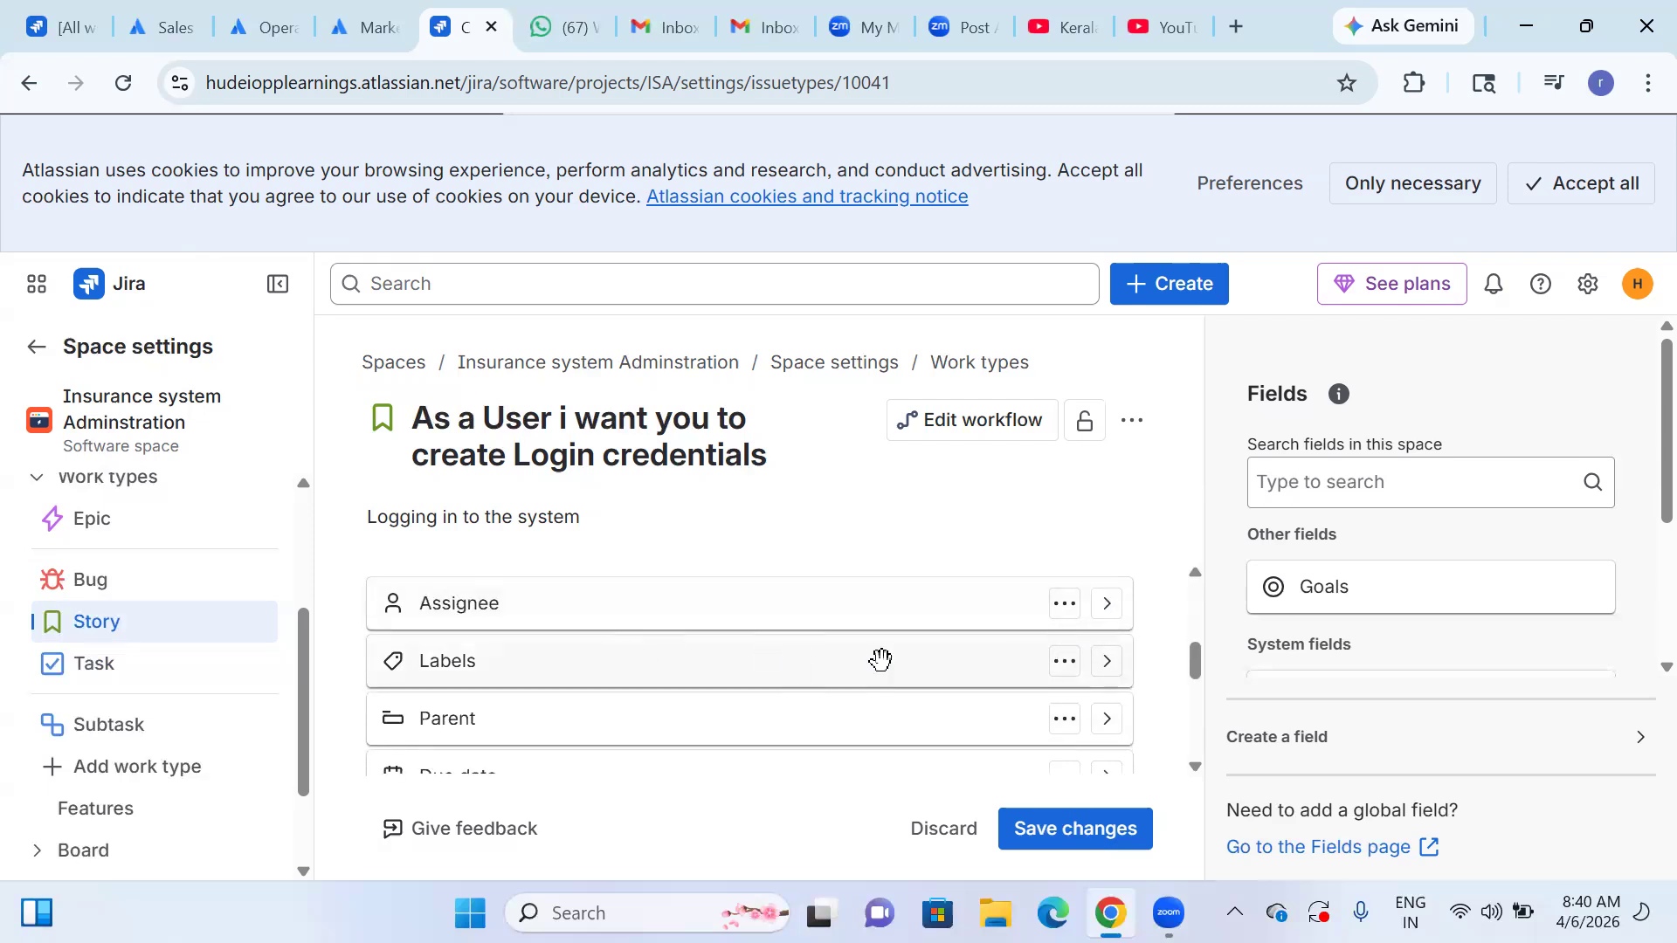
Create the new label "Login" as a default label in the Labels field.
left_click(1107, 662)
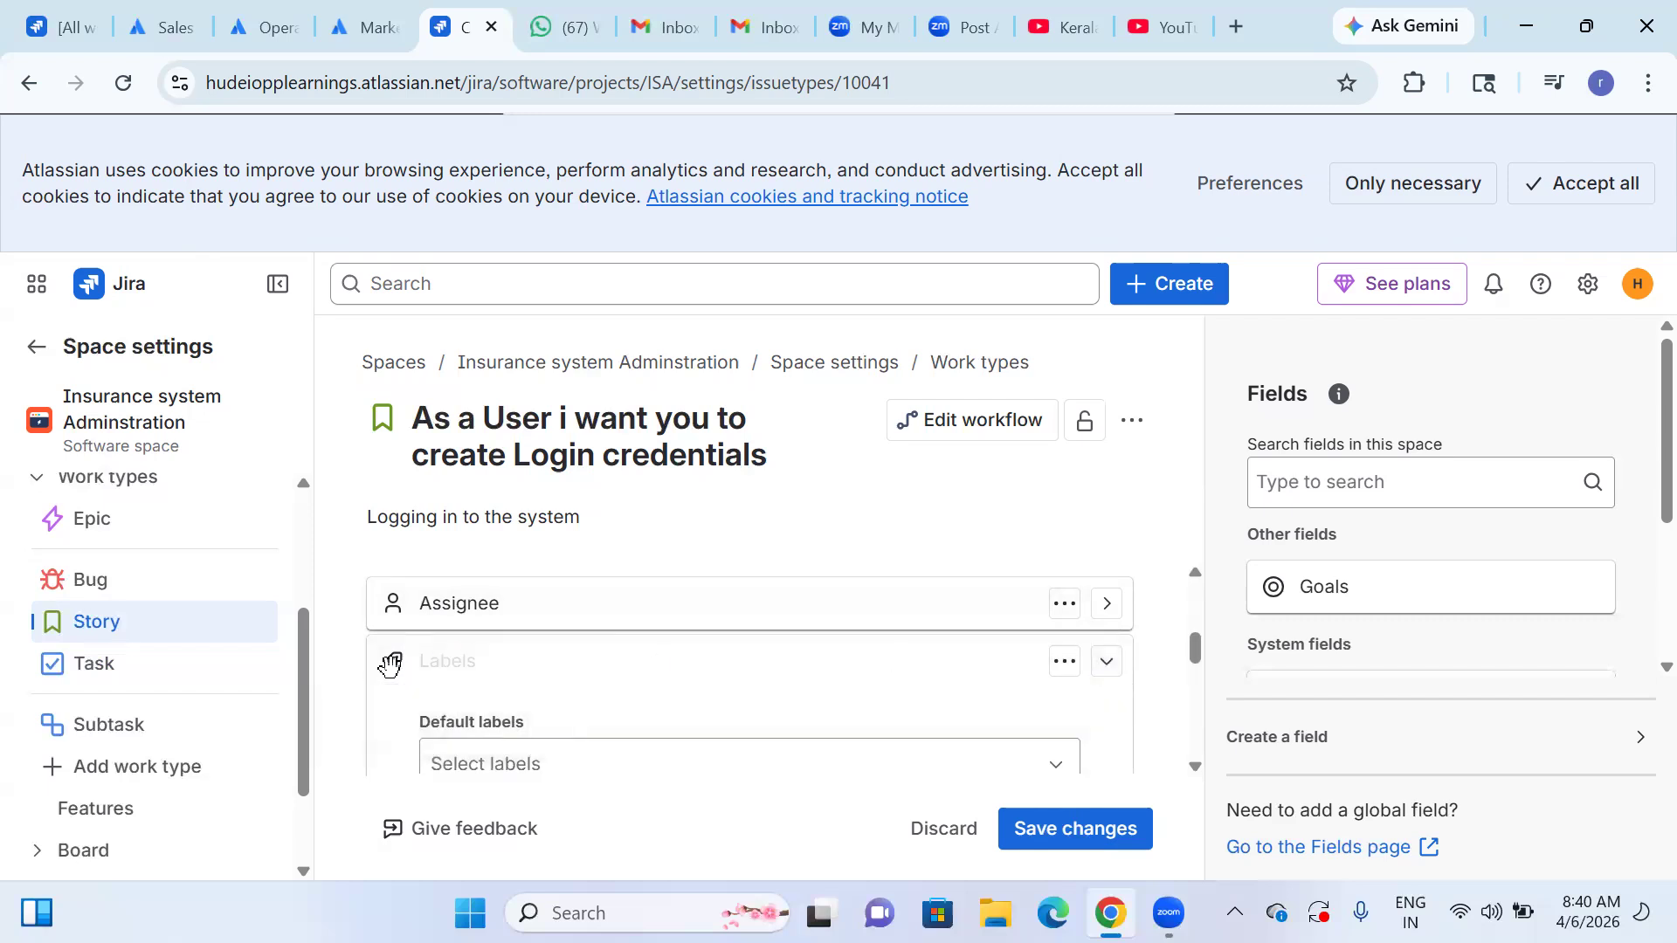
left_click(536, 760)
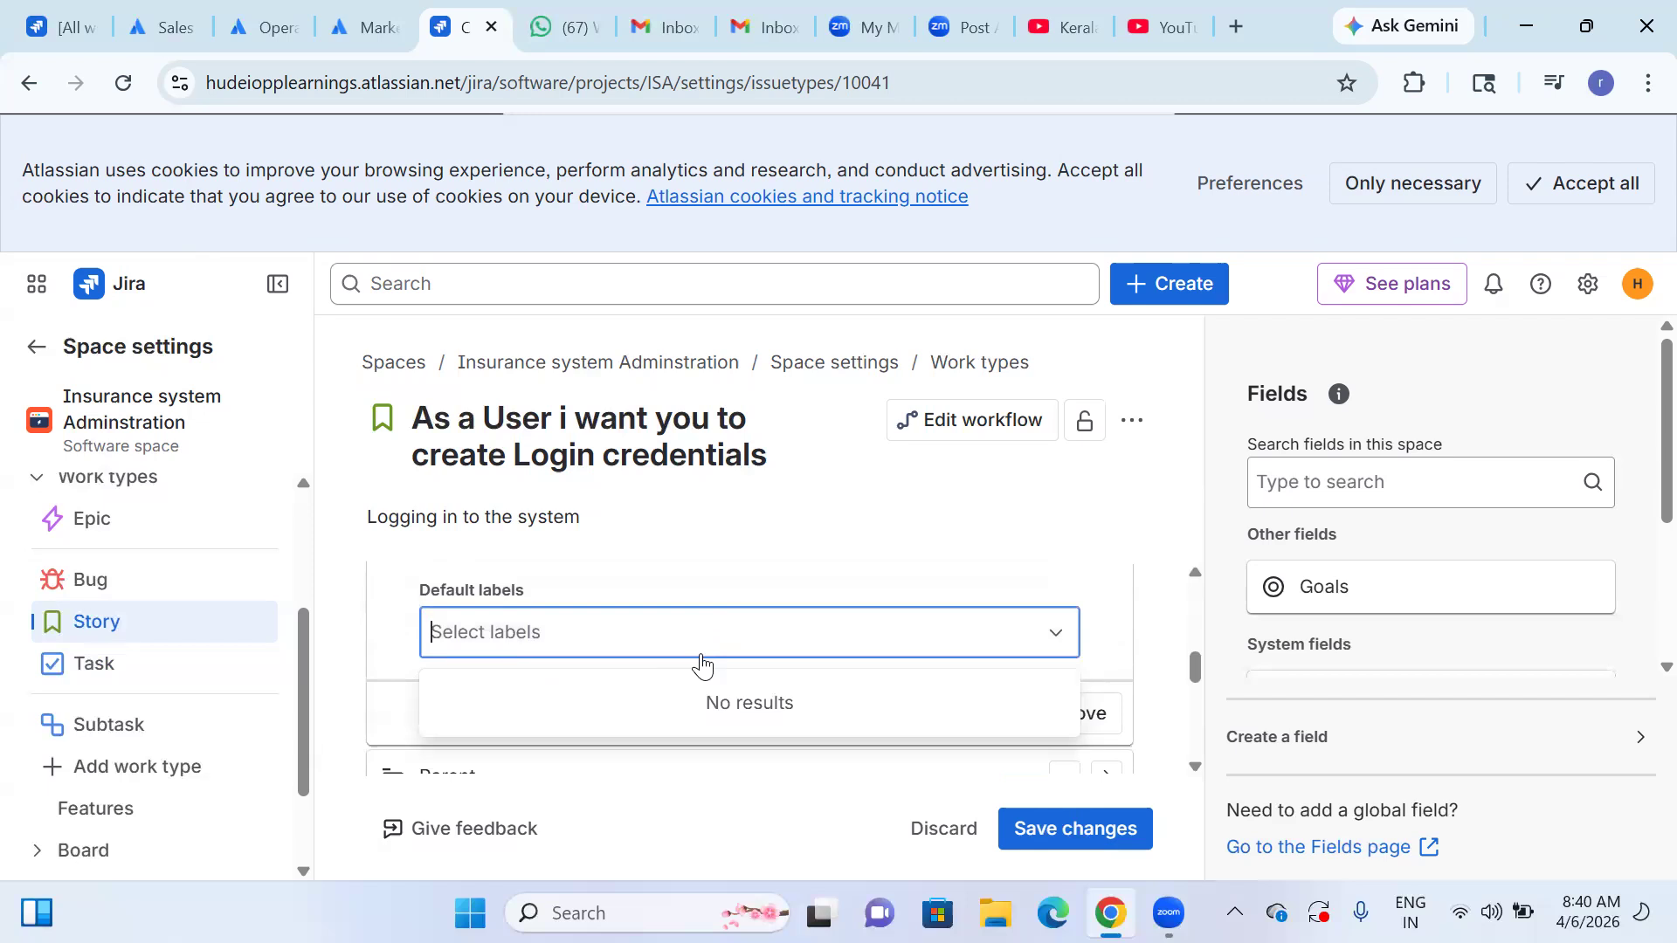
type("Logi")
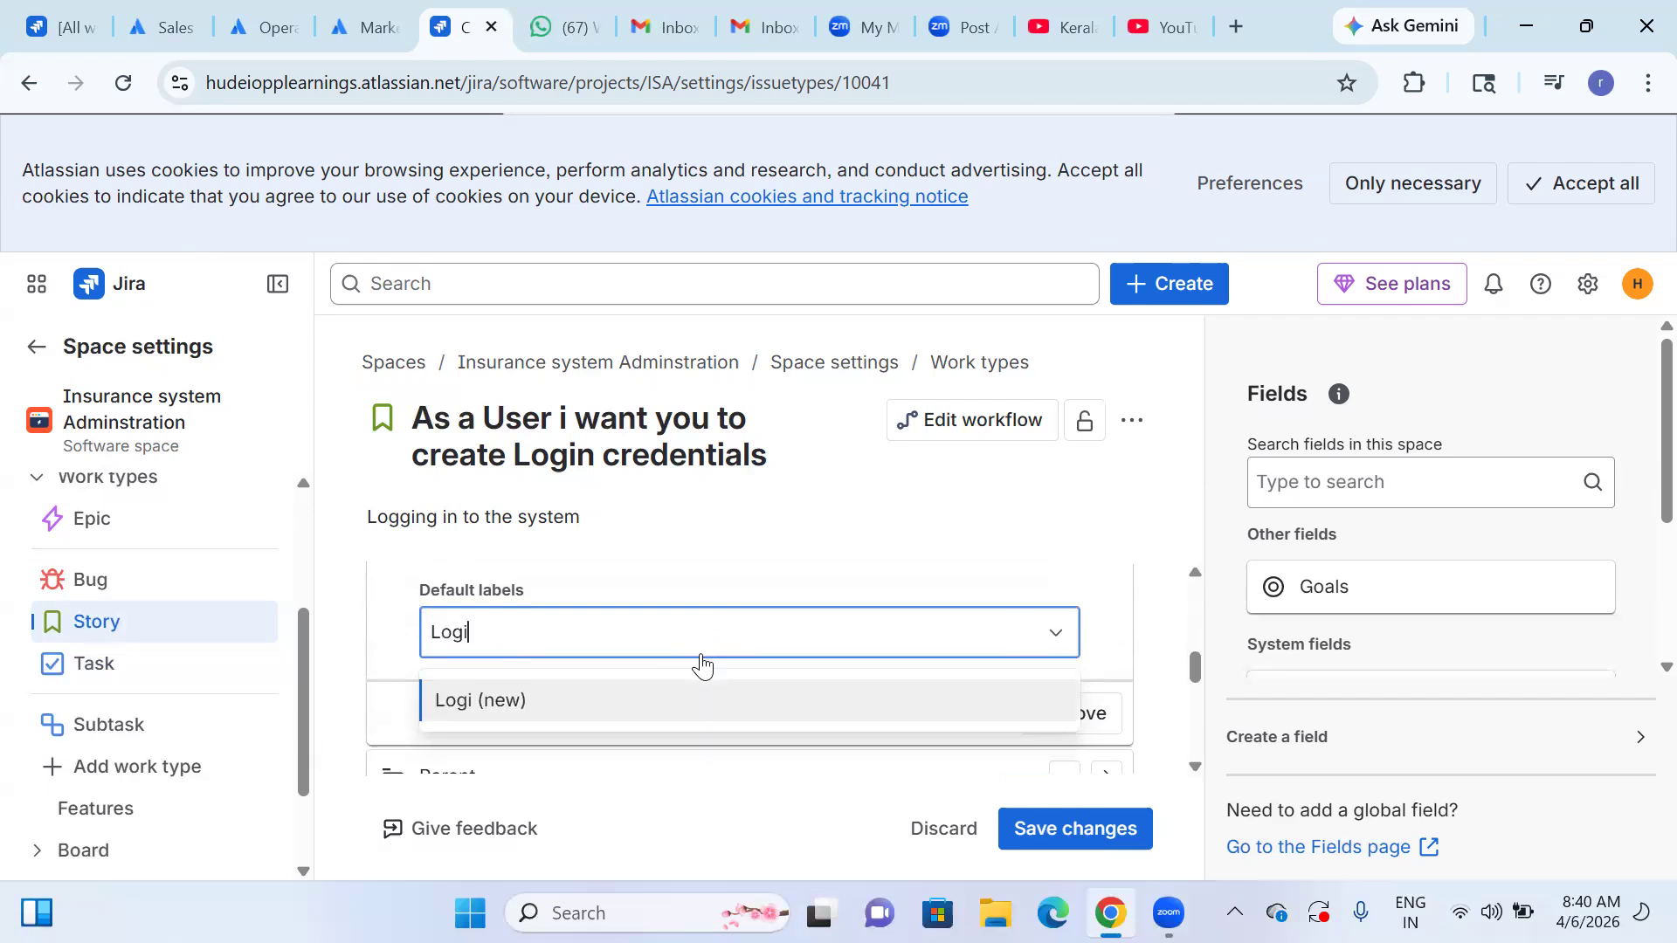
type("n")
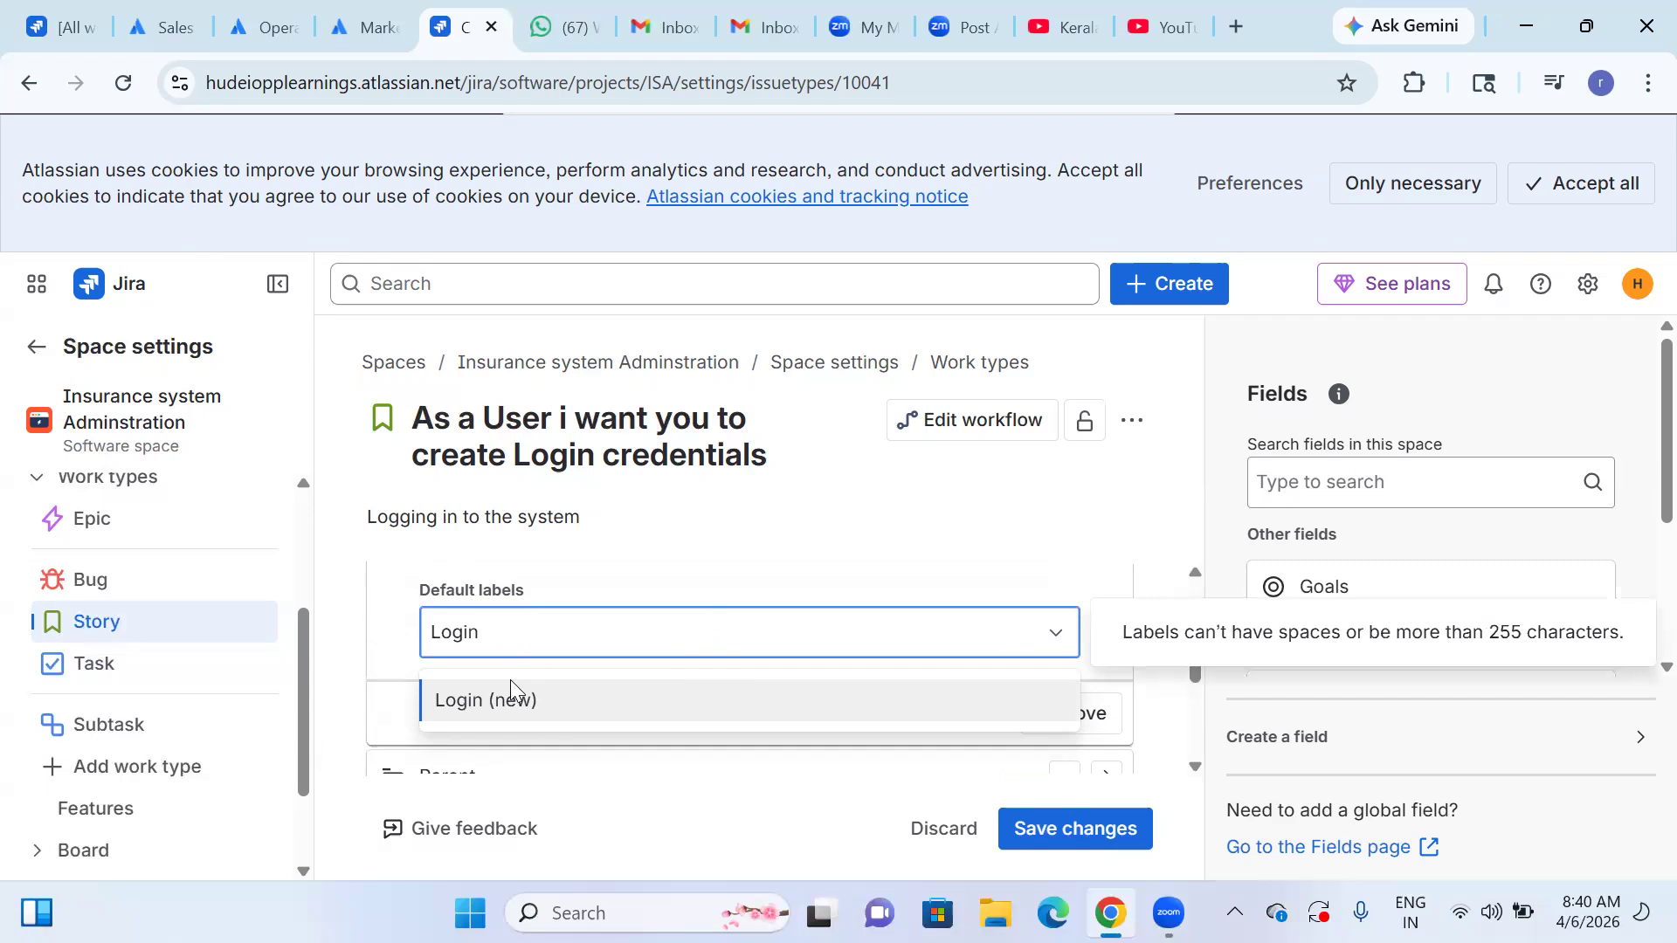
left_click(511, 699)
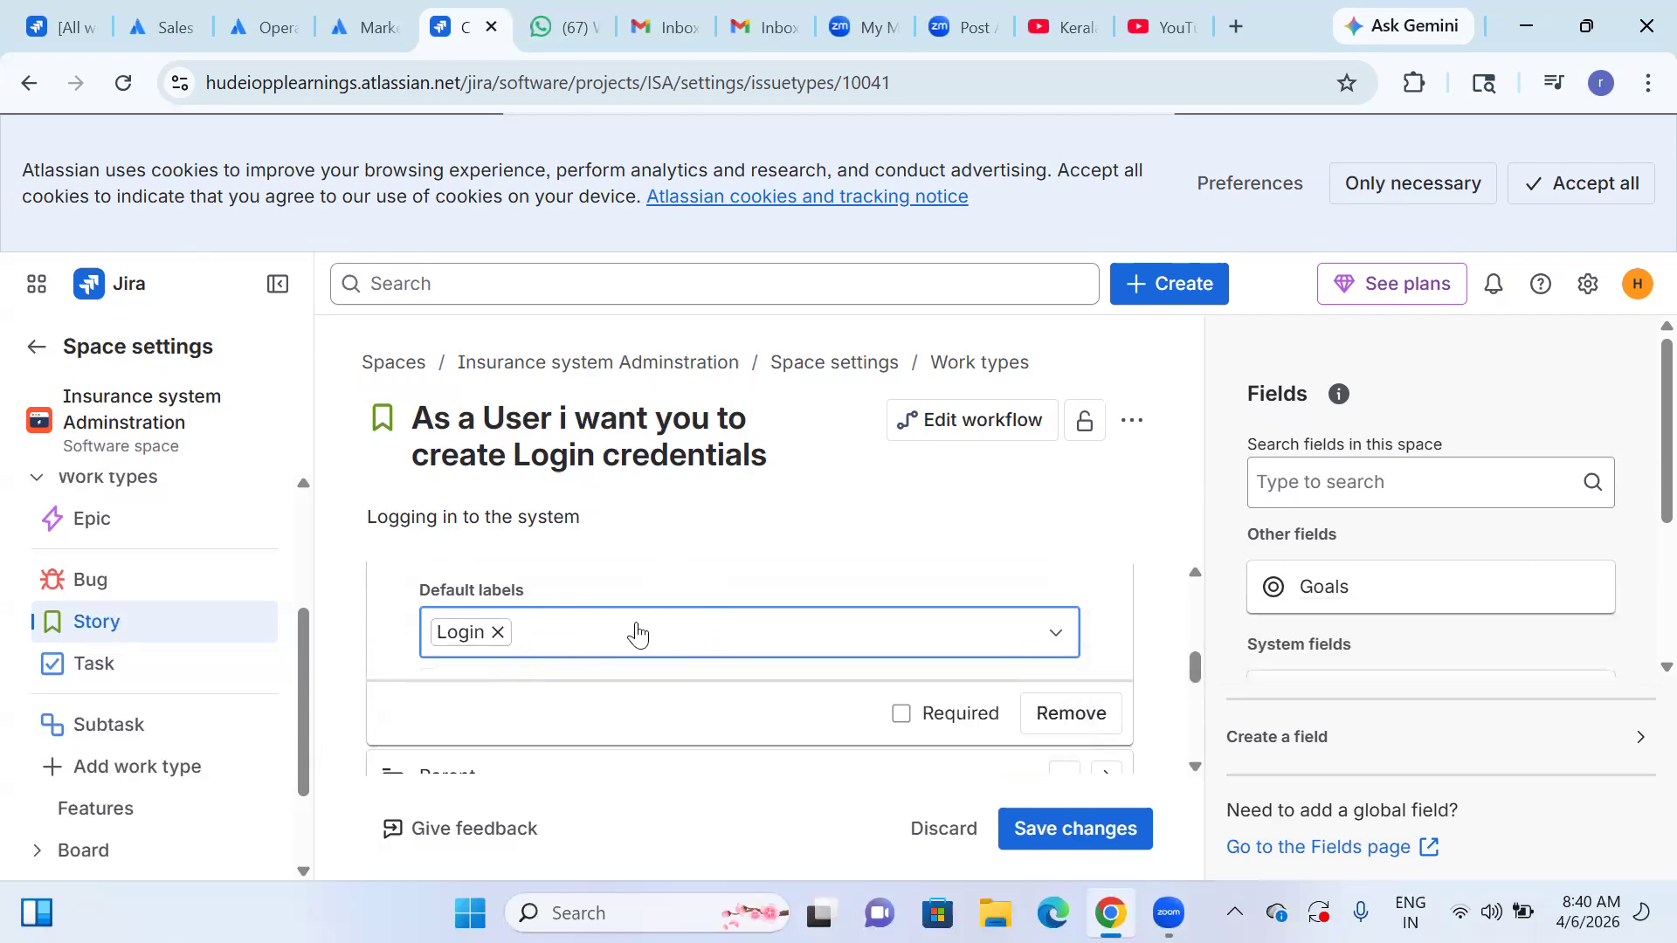
Create the new label "User" as another default label in the Labels field.
scroll(637, 635, "up", 10)
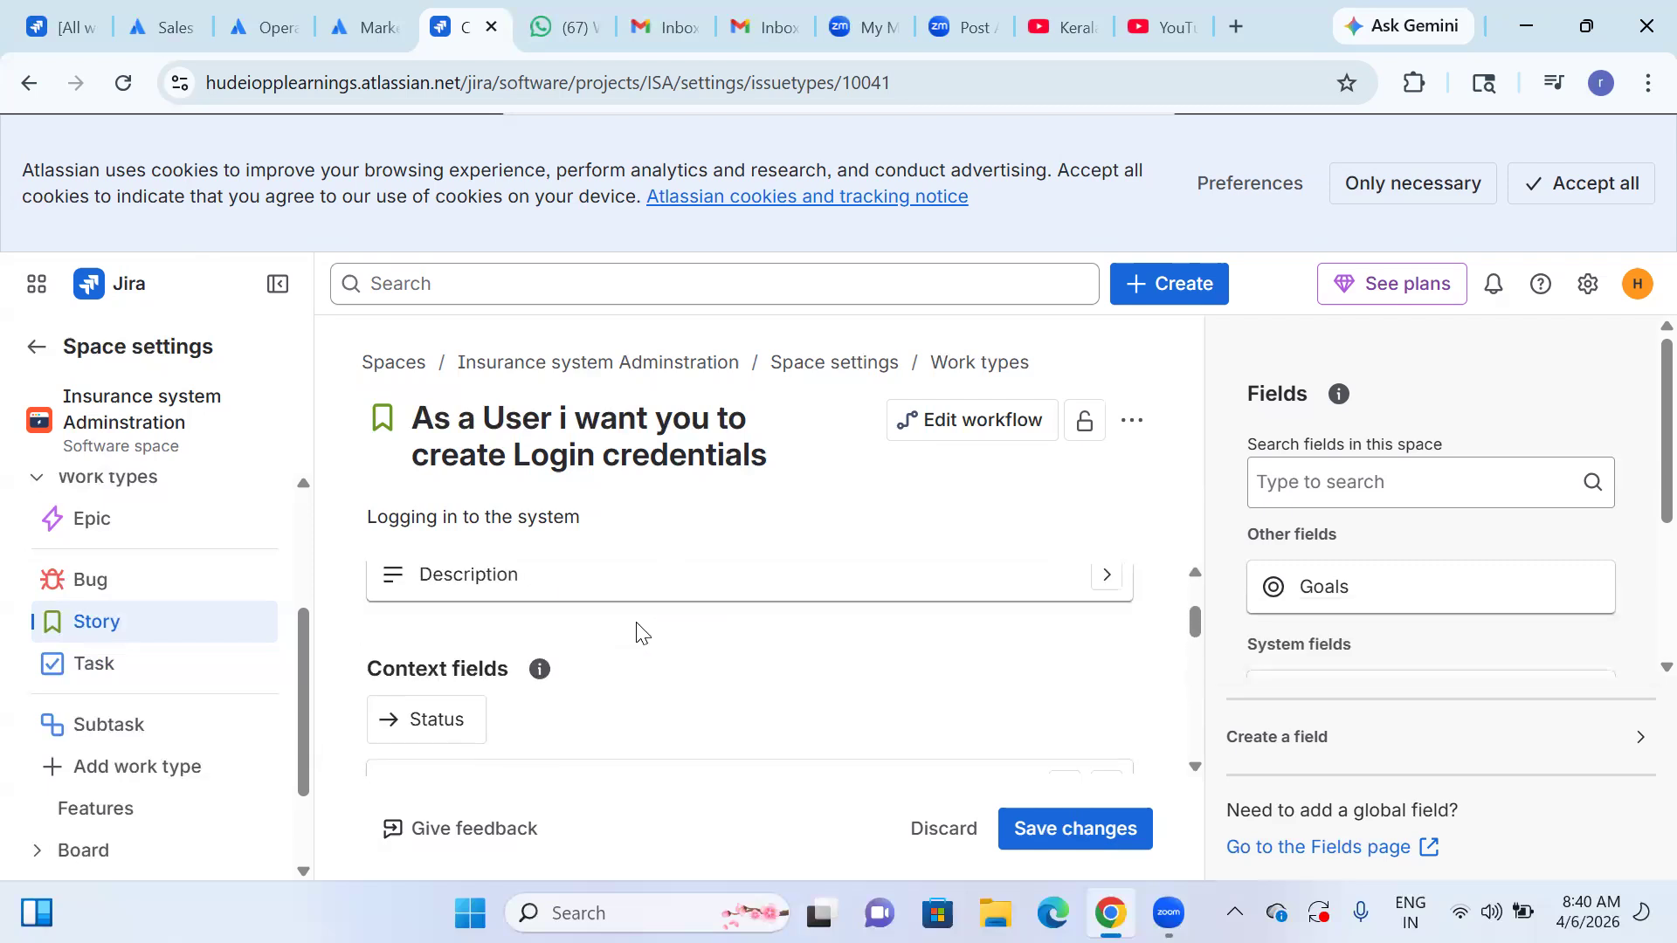
scroll(638, 629, "down", 10)
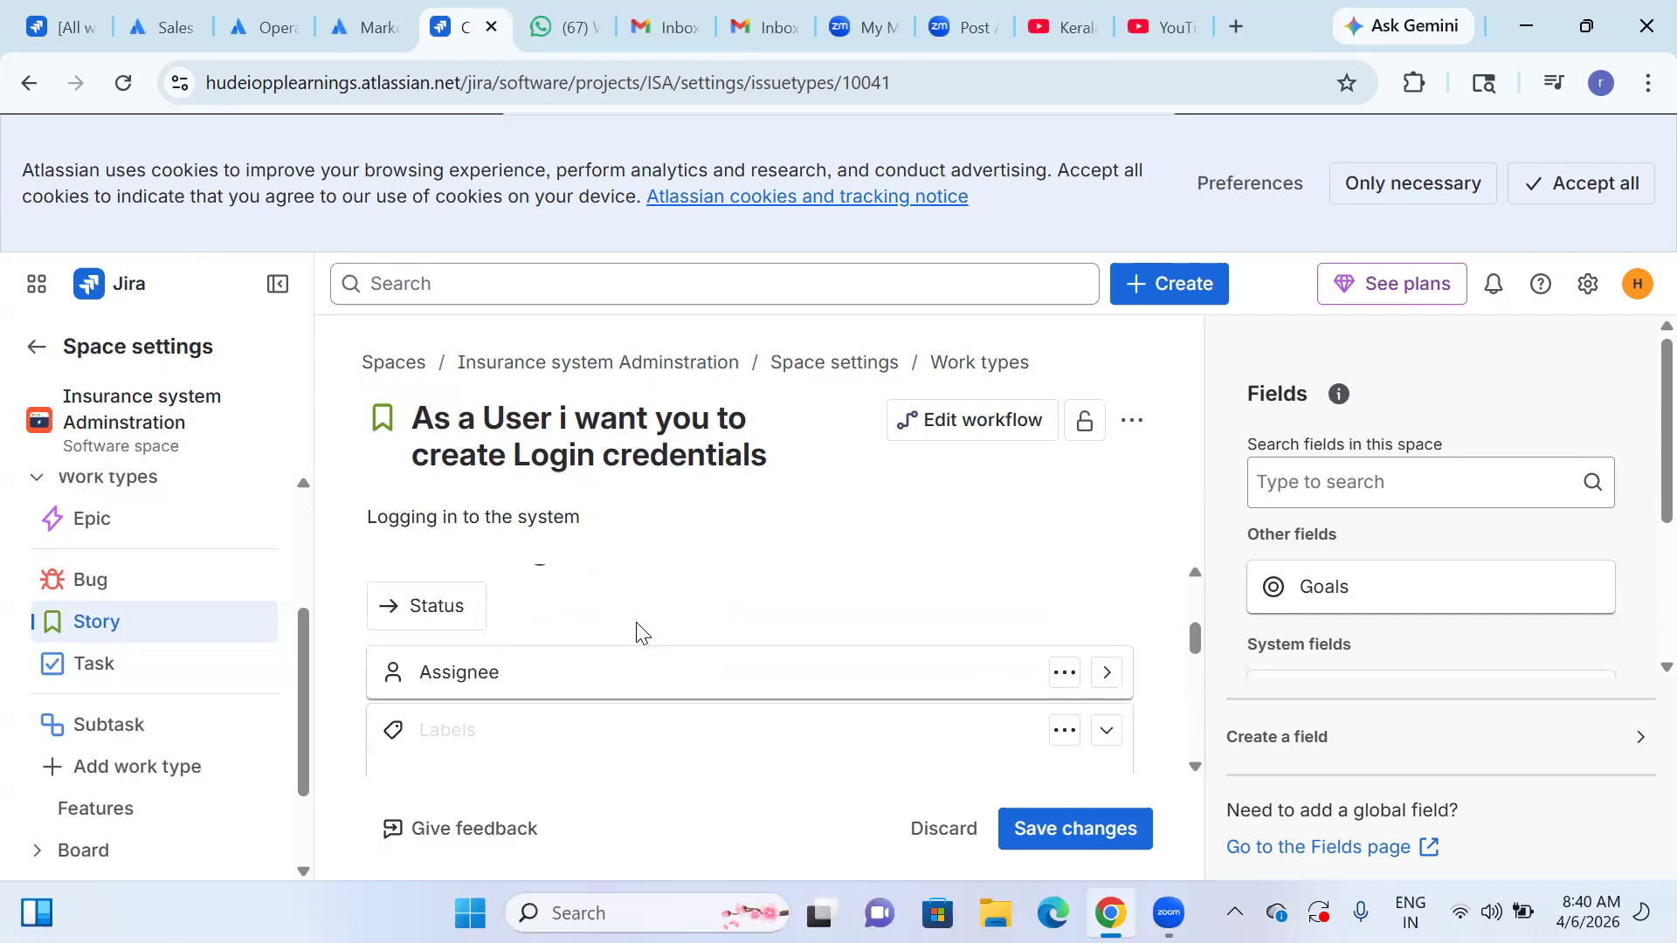
type("User")
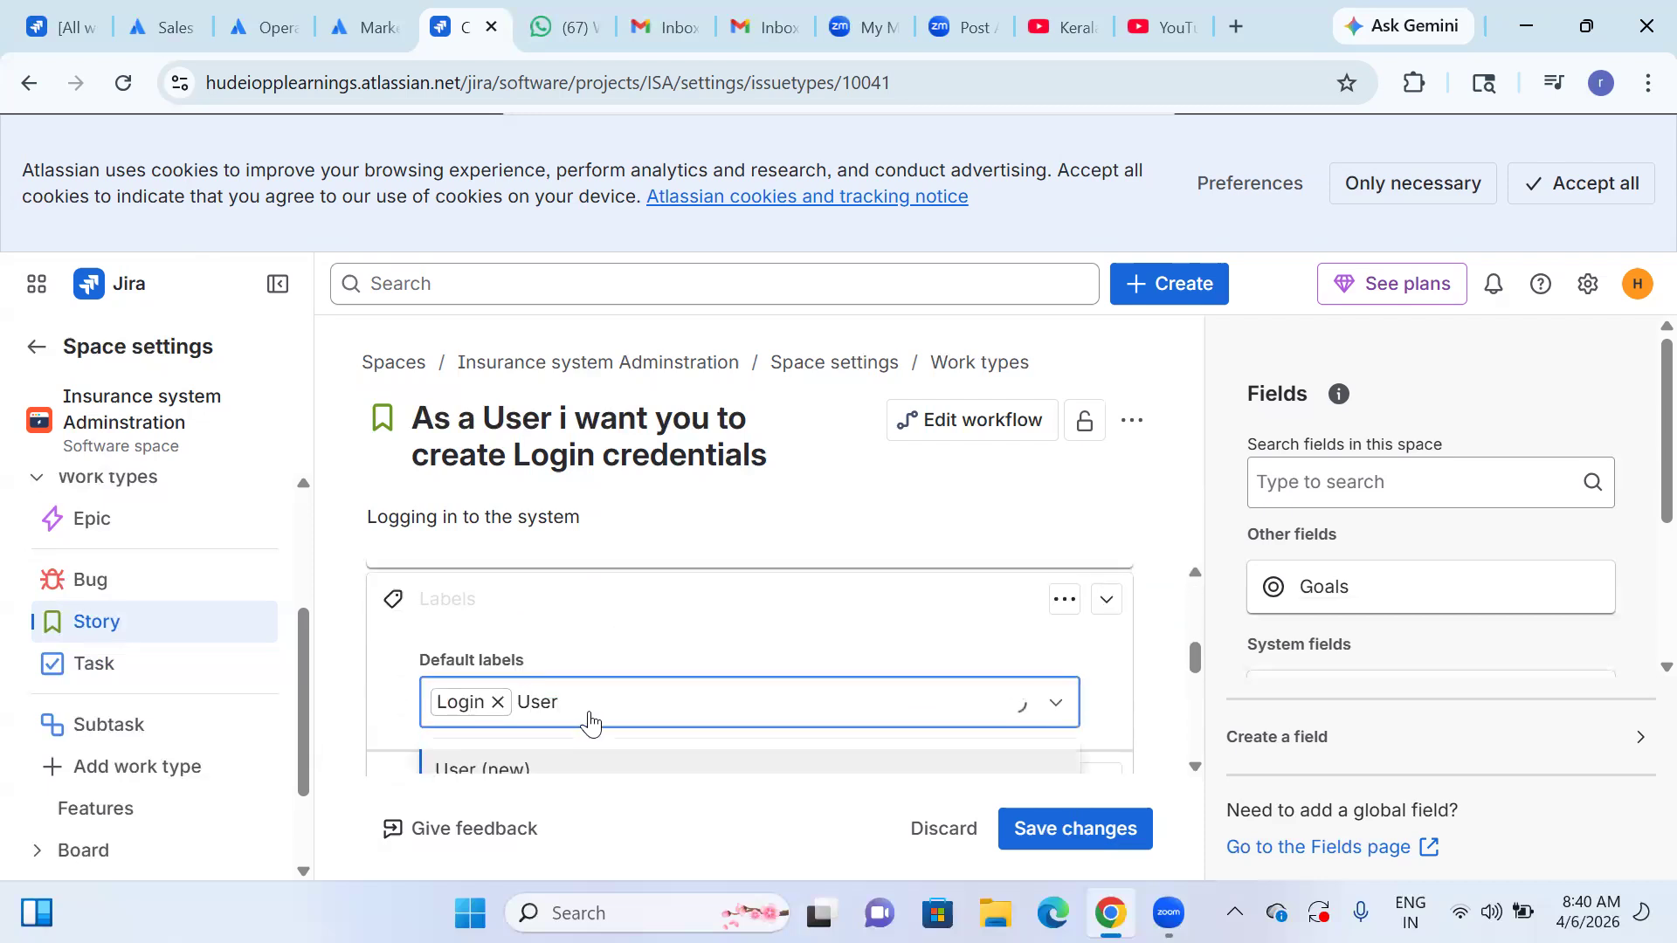
left_click(601, 771)
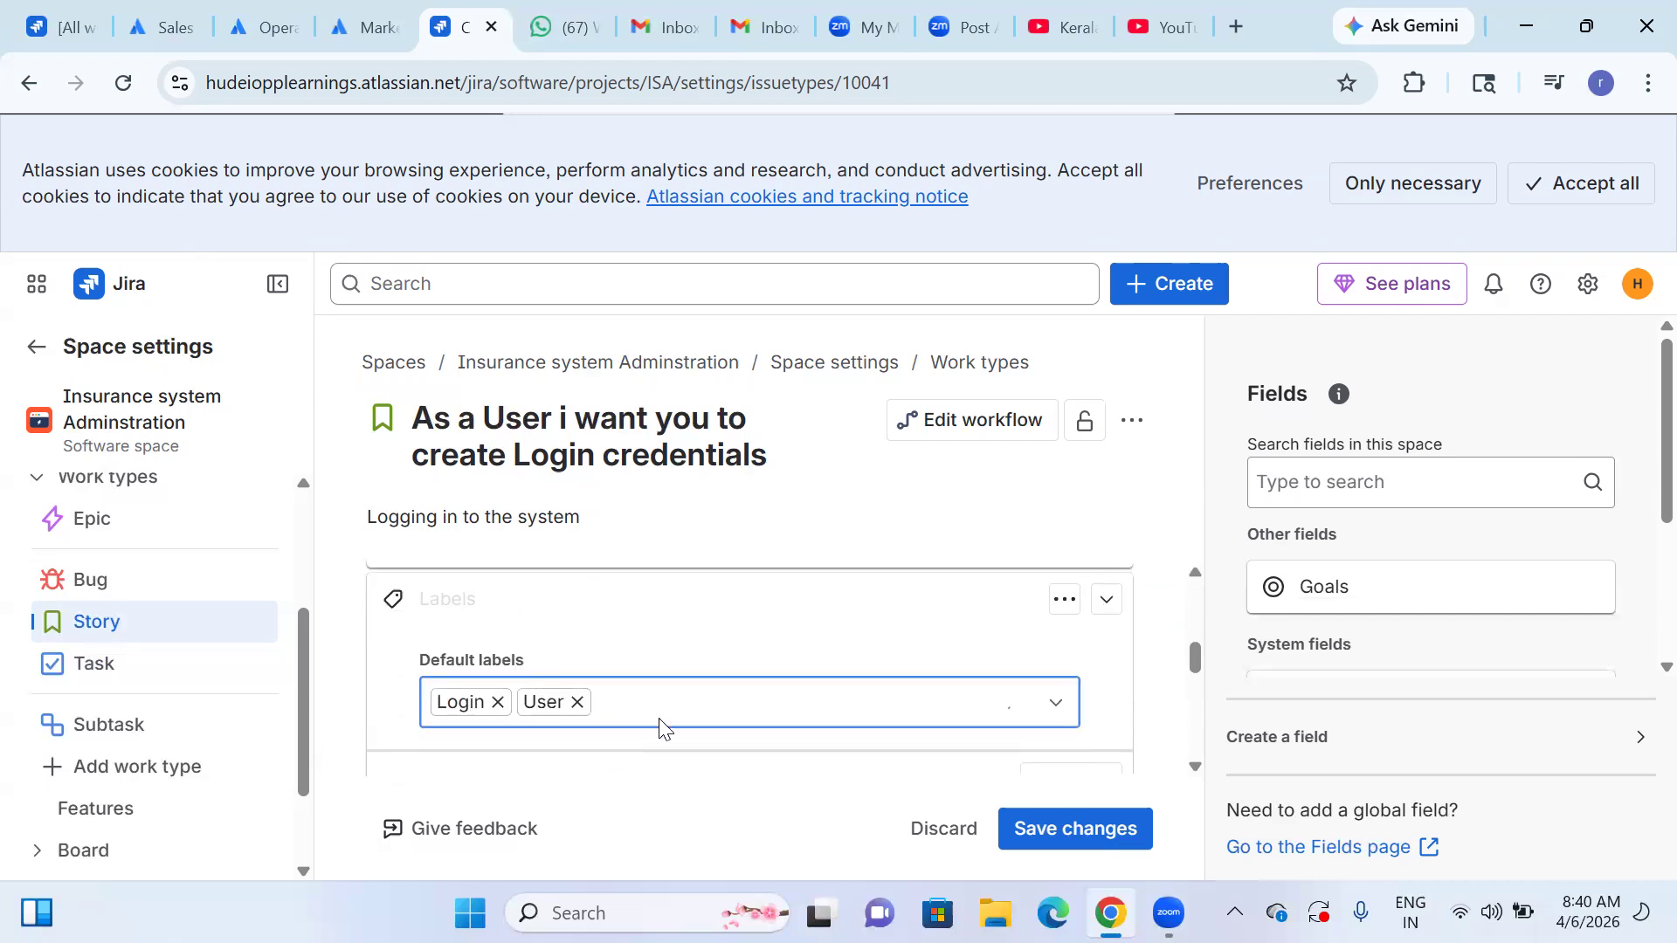
Examine the context fields below Labels, checking the Due date field's expanded settings.
scroll(713, 657, "up", 1)
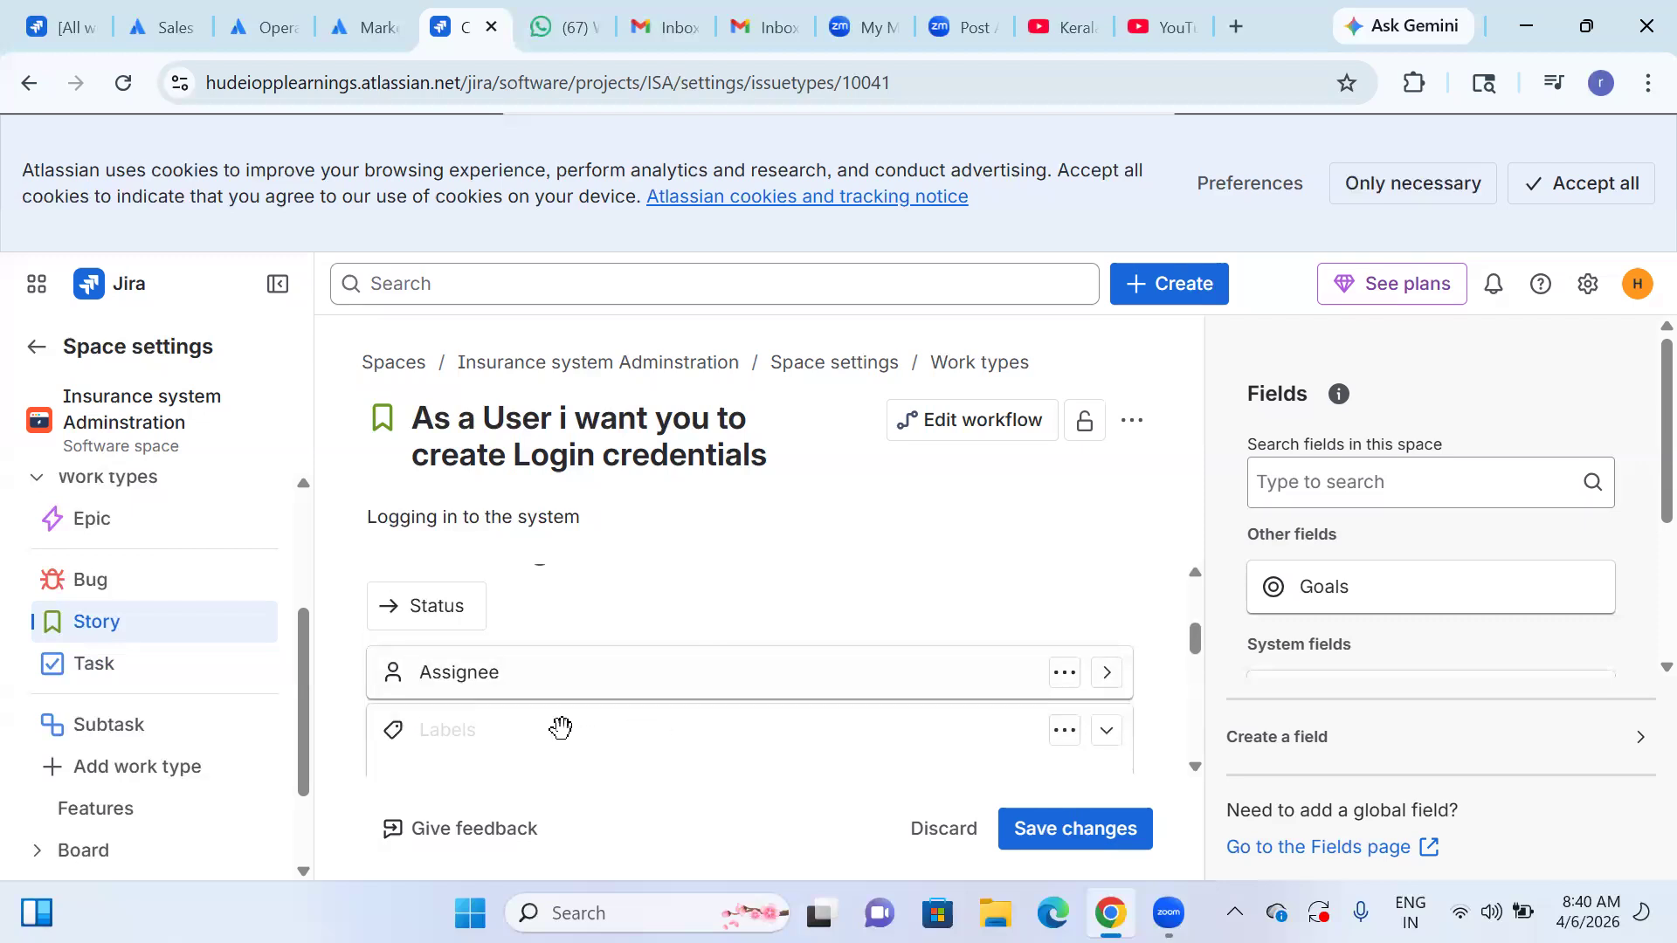
scroll(680, 710, "down", 1)
scroll(679, 710, "down", 1)
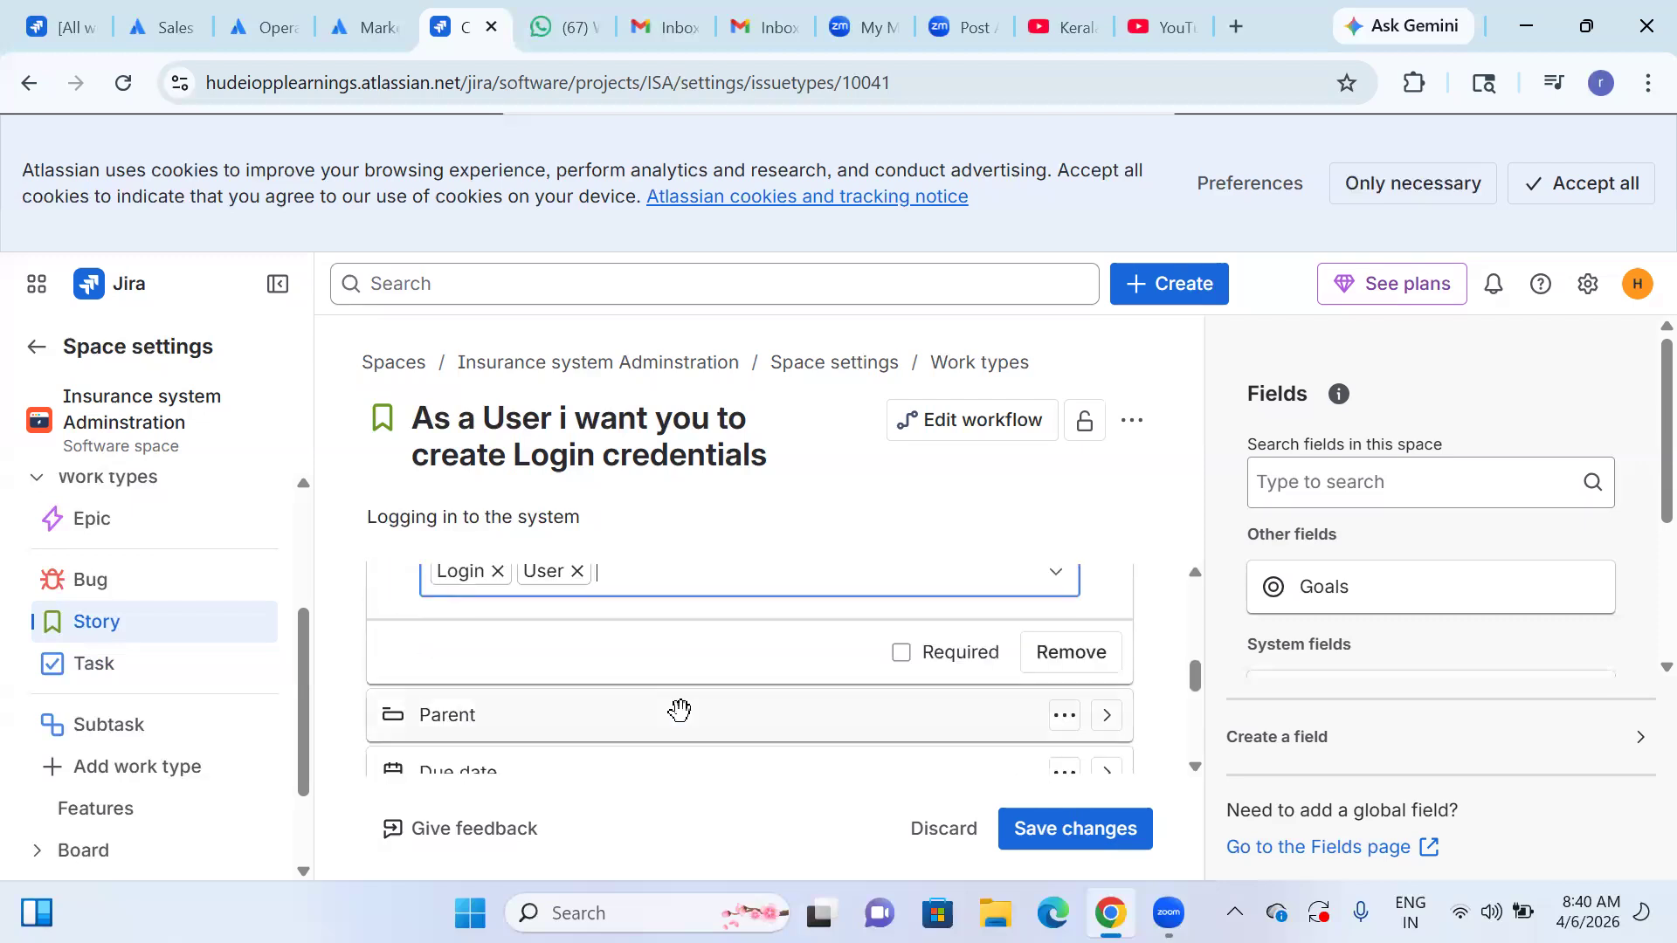
scroll(689, 712, "down", 1)
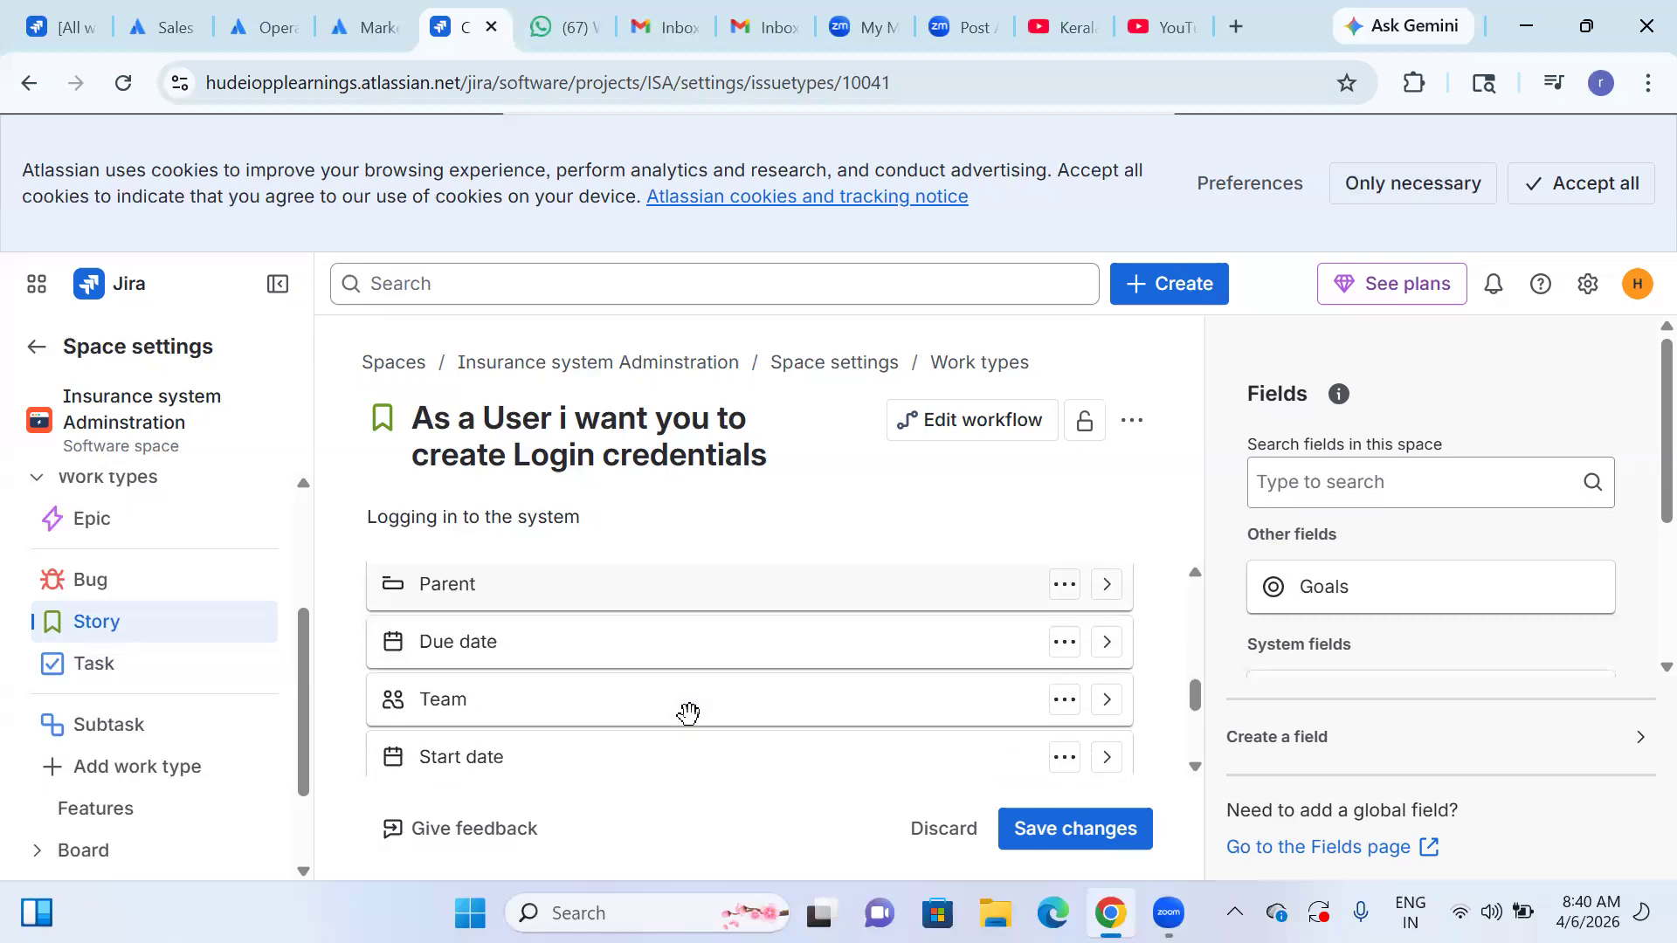
scroll(677, 766, "up", 1)
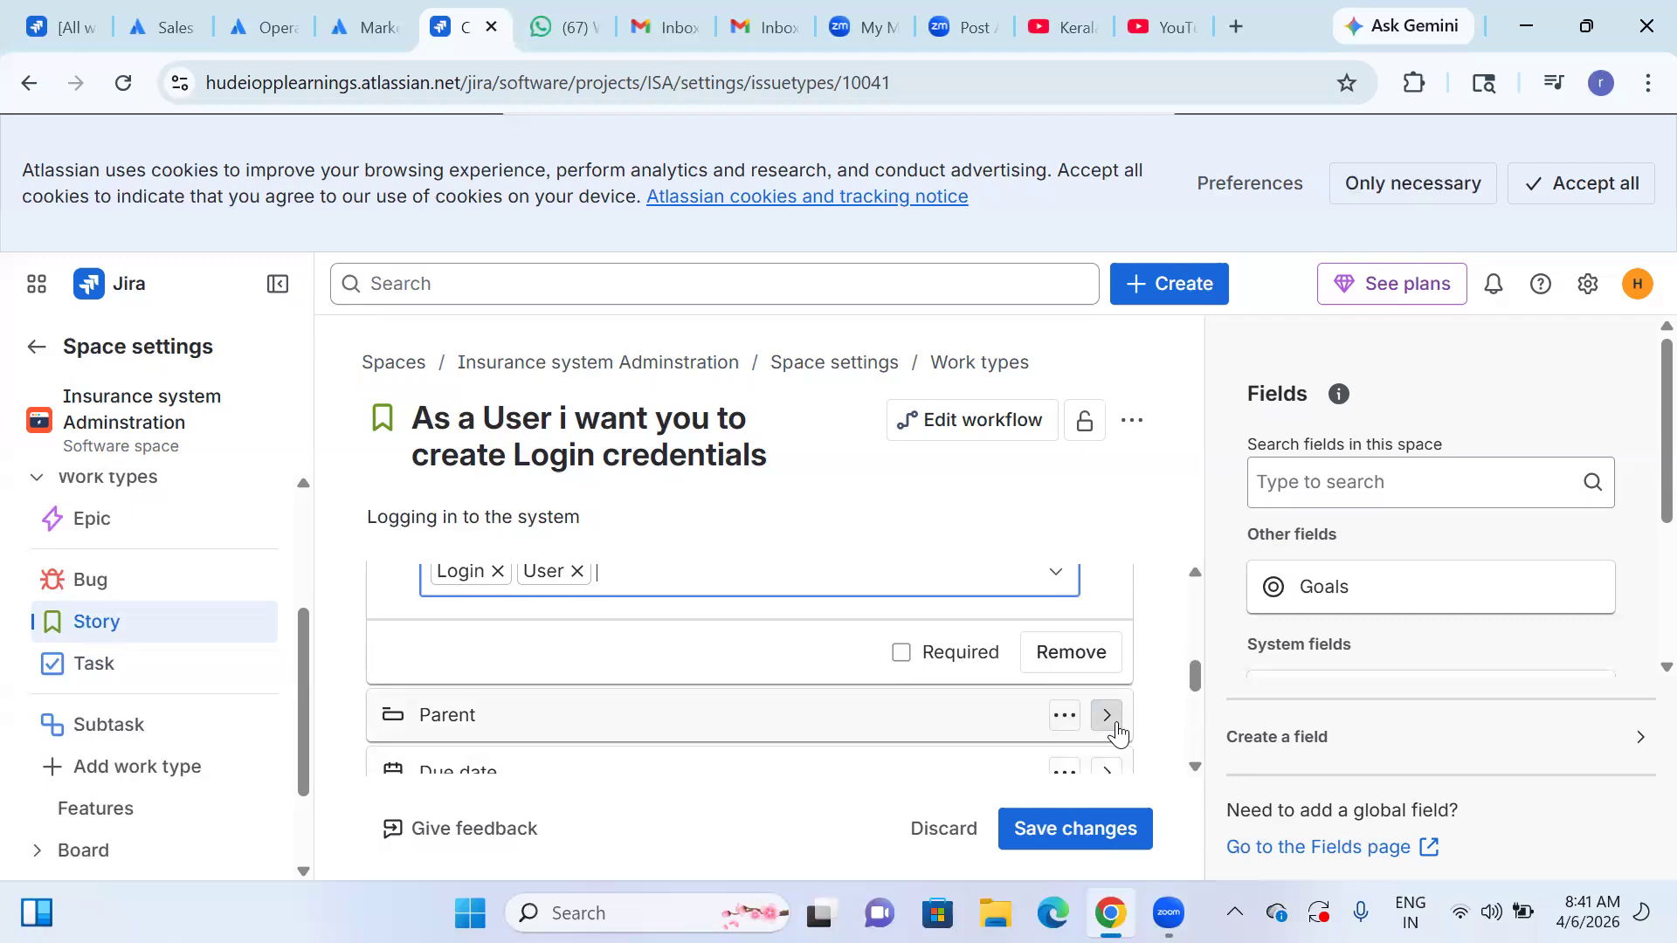
scroll(1117, 732, "down", 1)
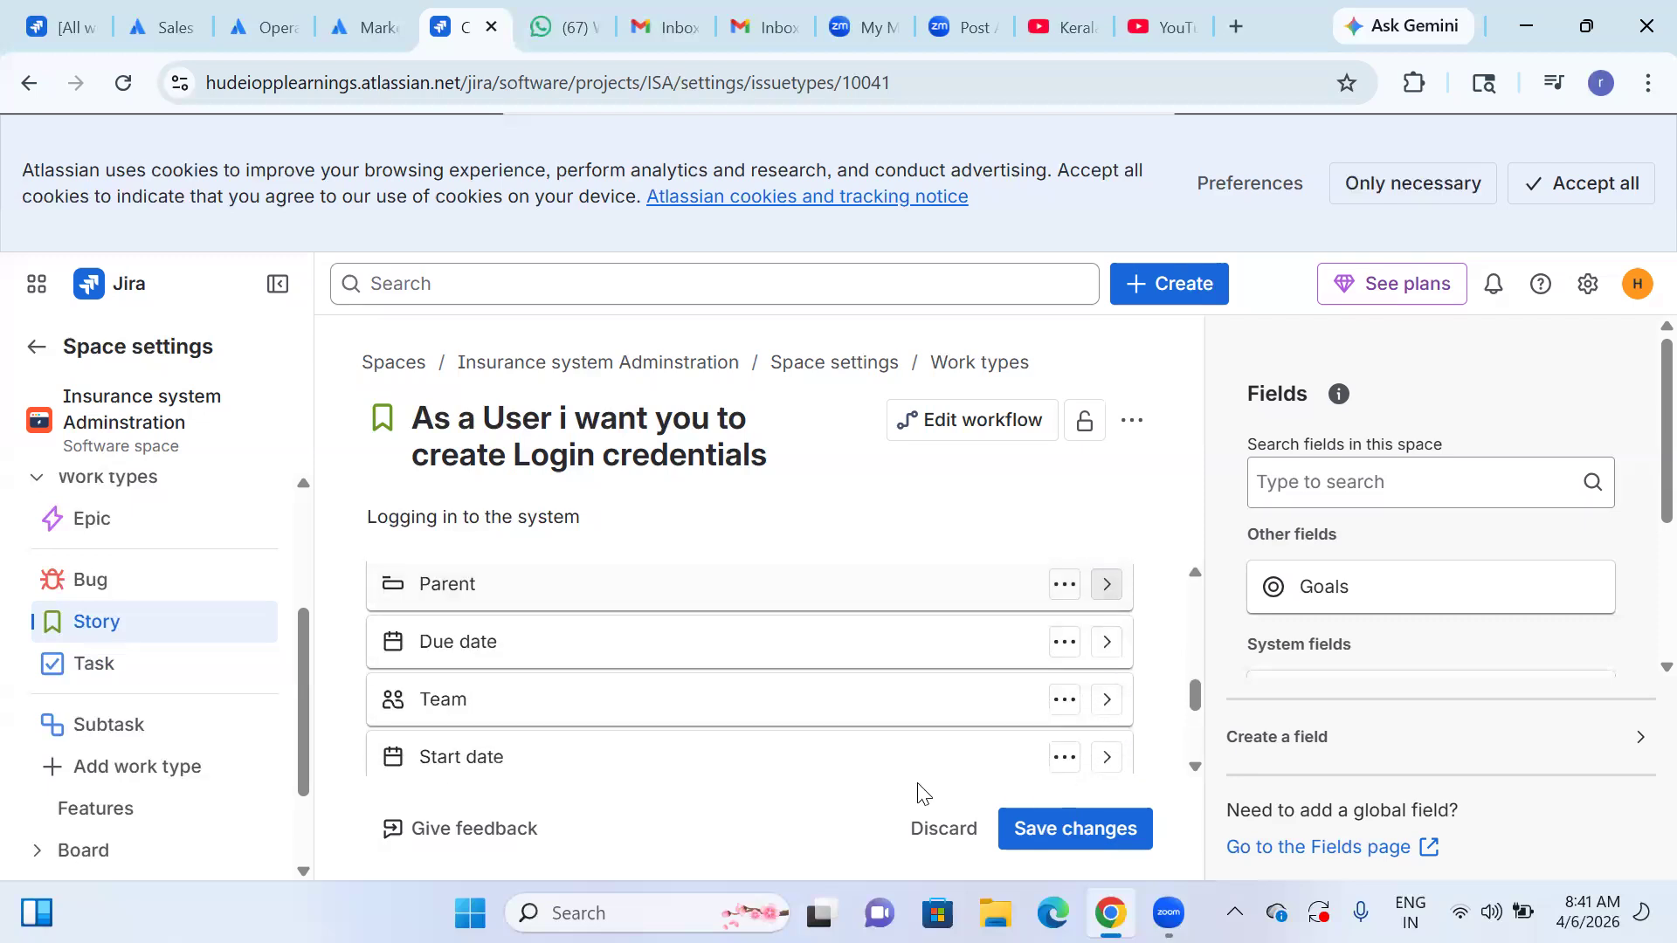
left_click(1107, 646)
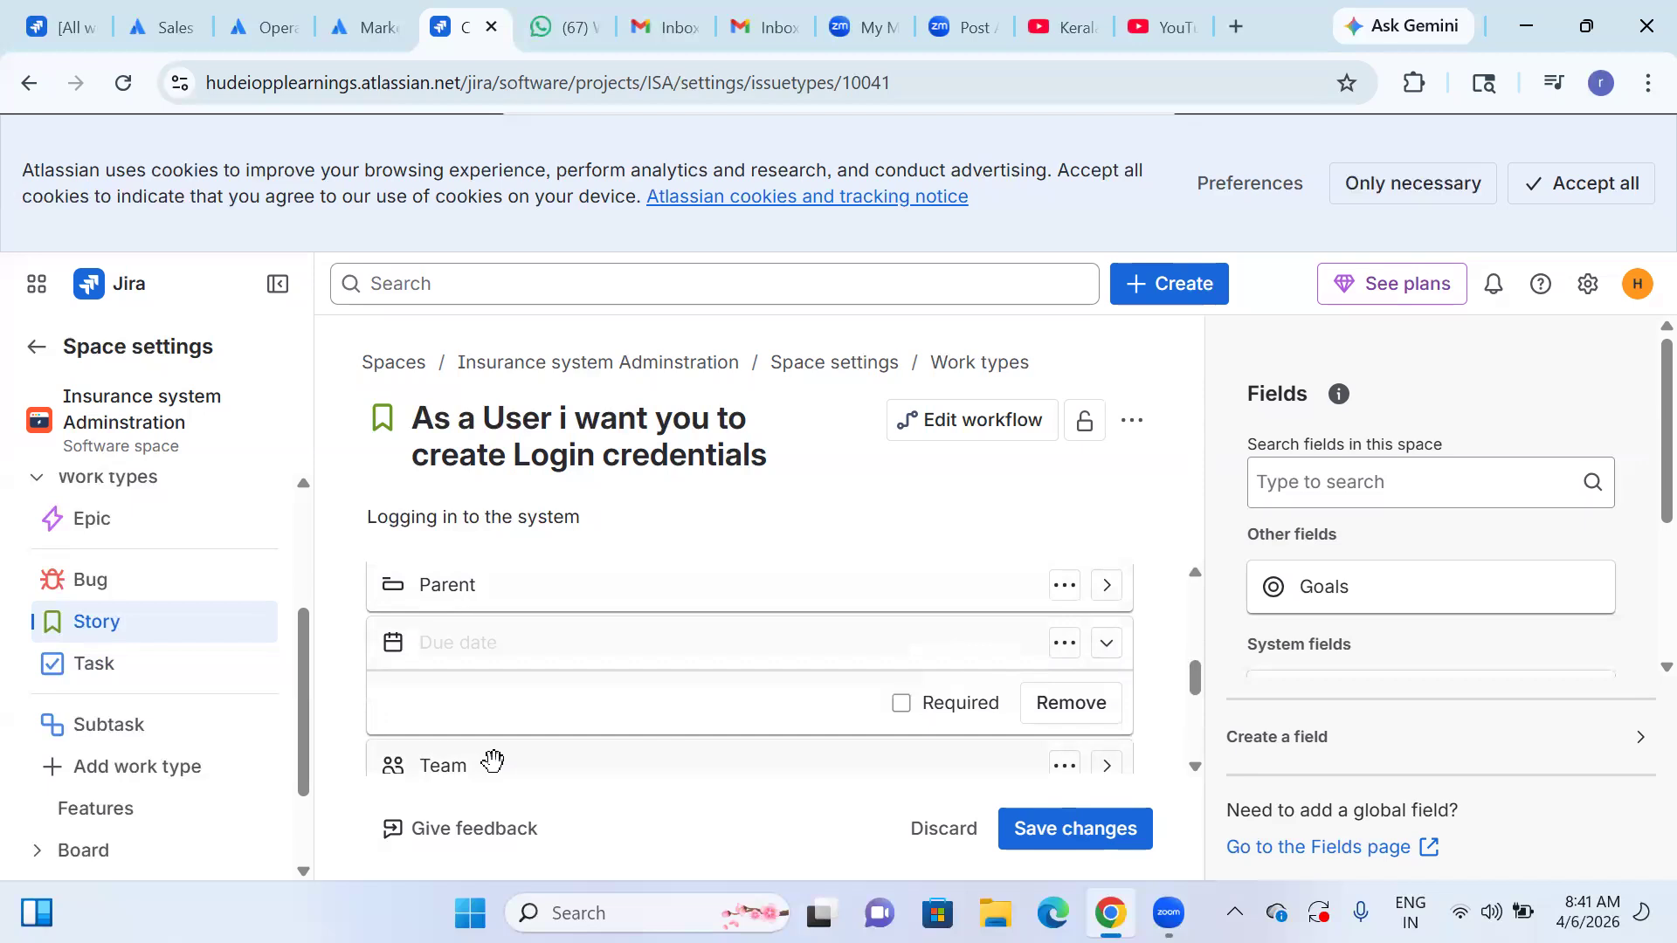
left_click(1107, 644)
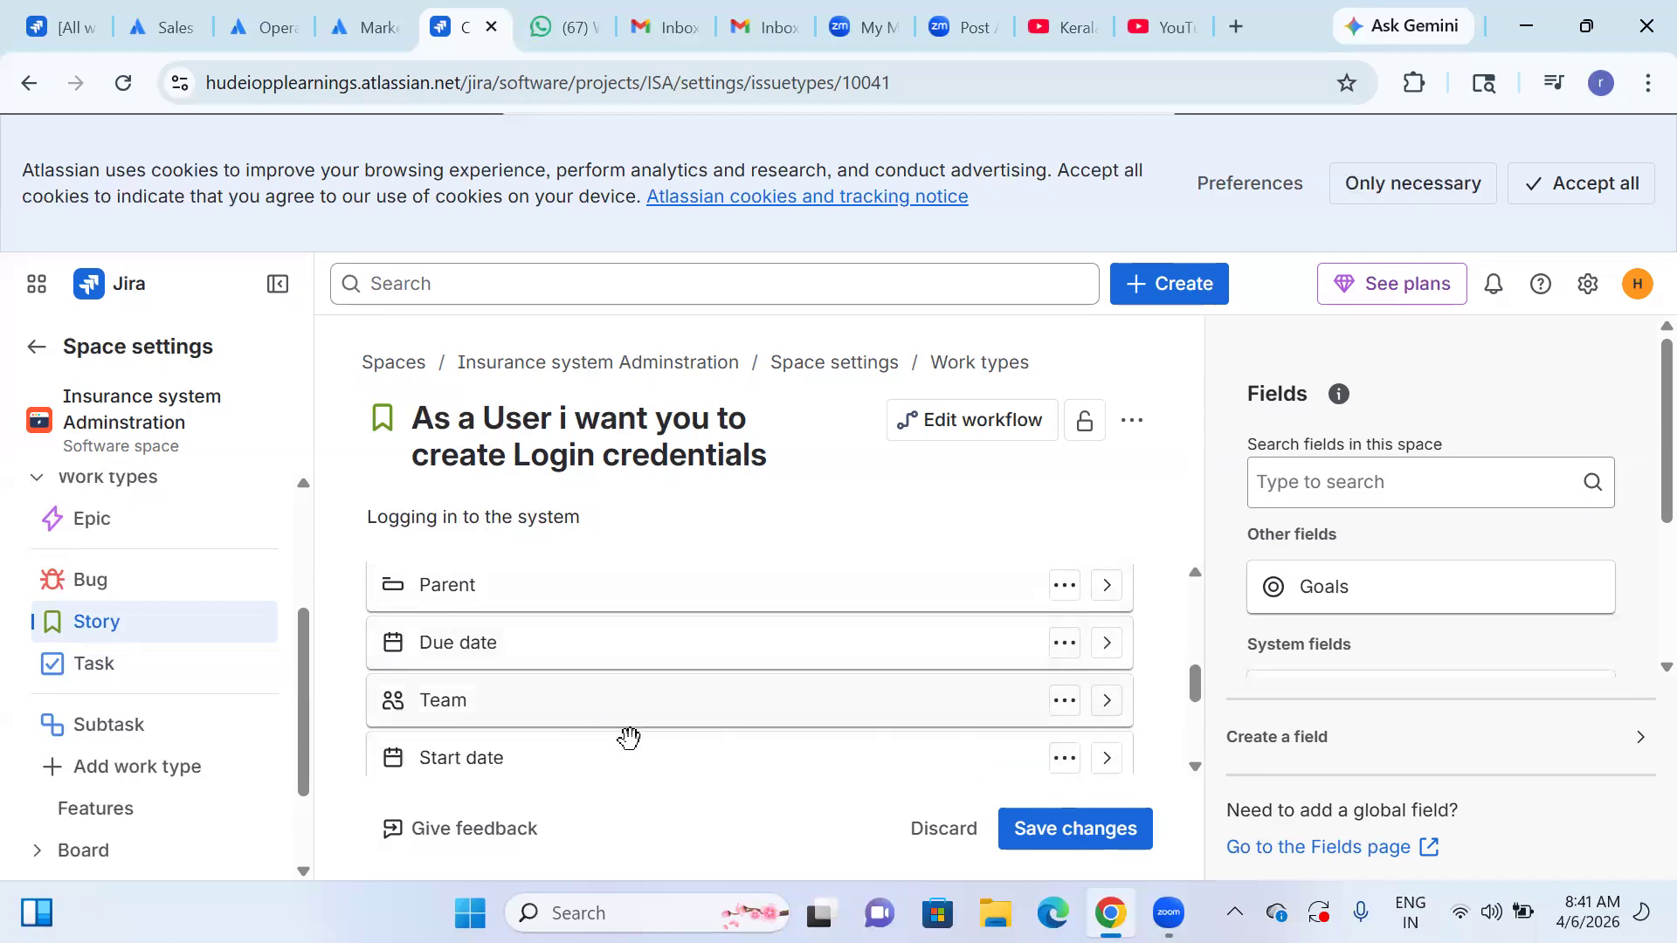
Examine the expanded settings of the Team and Sprint fields, including their display descriptions.
left_click(1107, 700)
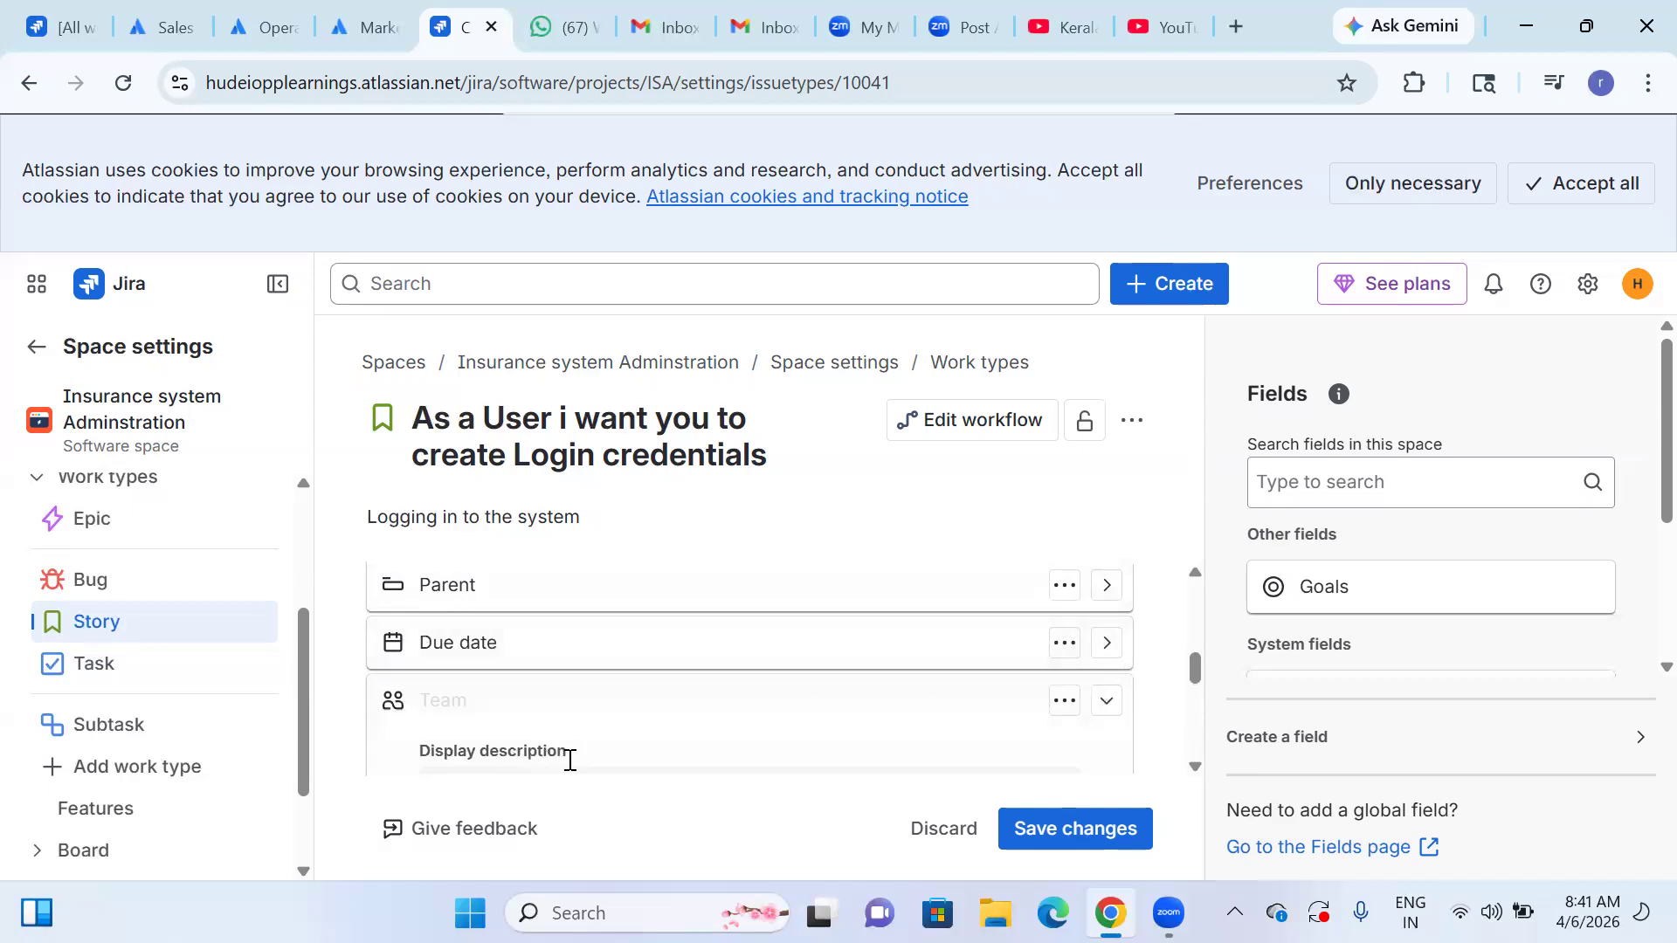
scroll(569, 758, "down", 1)
left_click(523, 661)
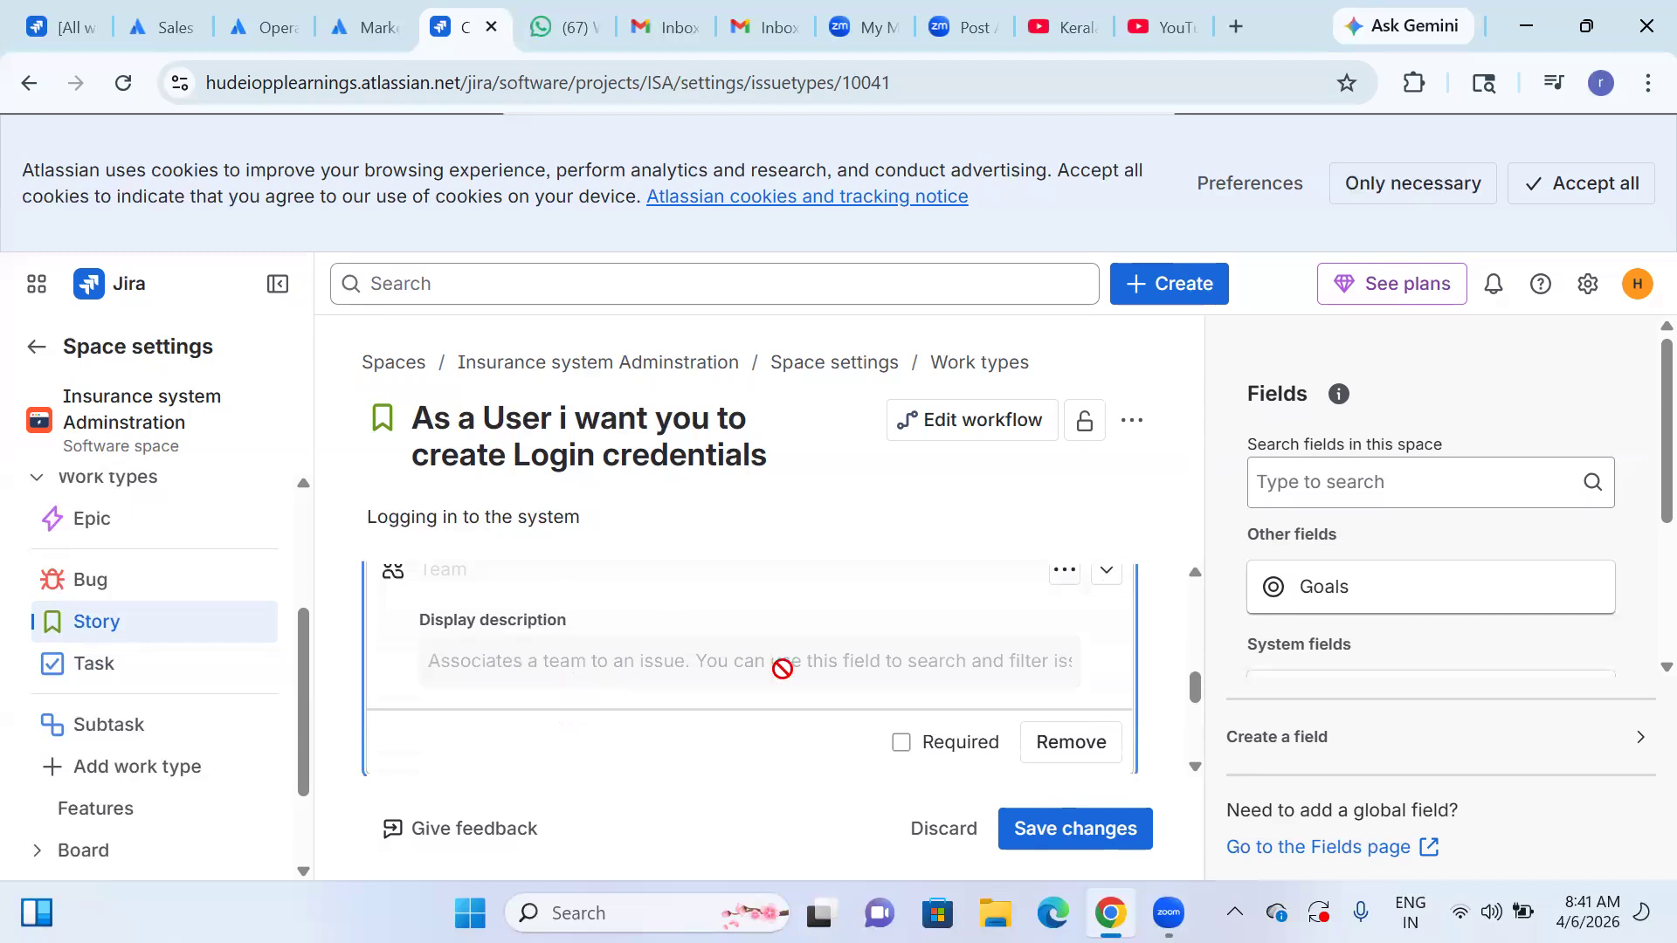
scroll(1075, 711, "up", 1)
left_click(1106, 701)
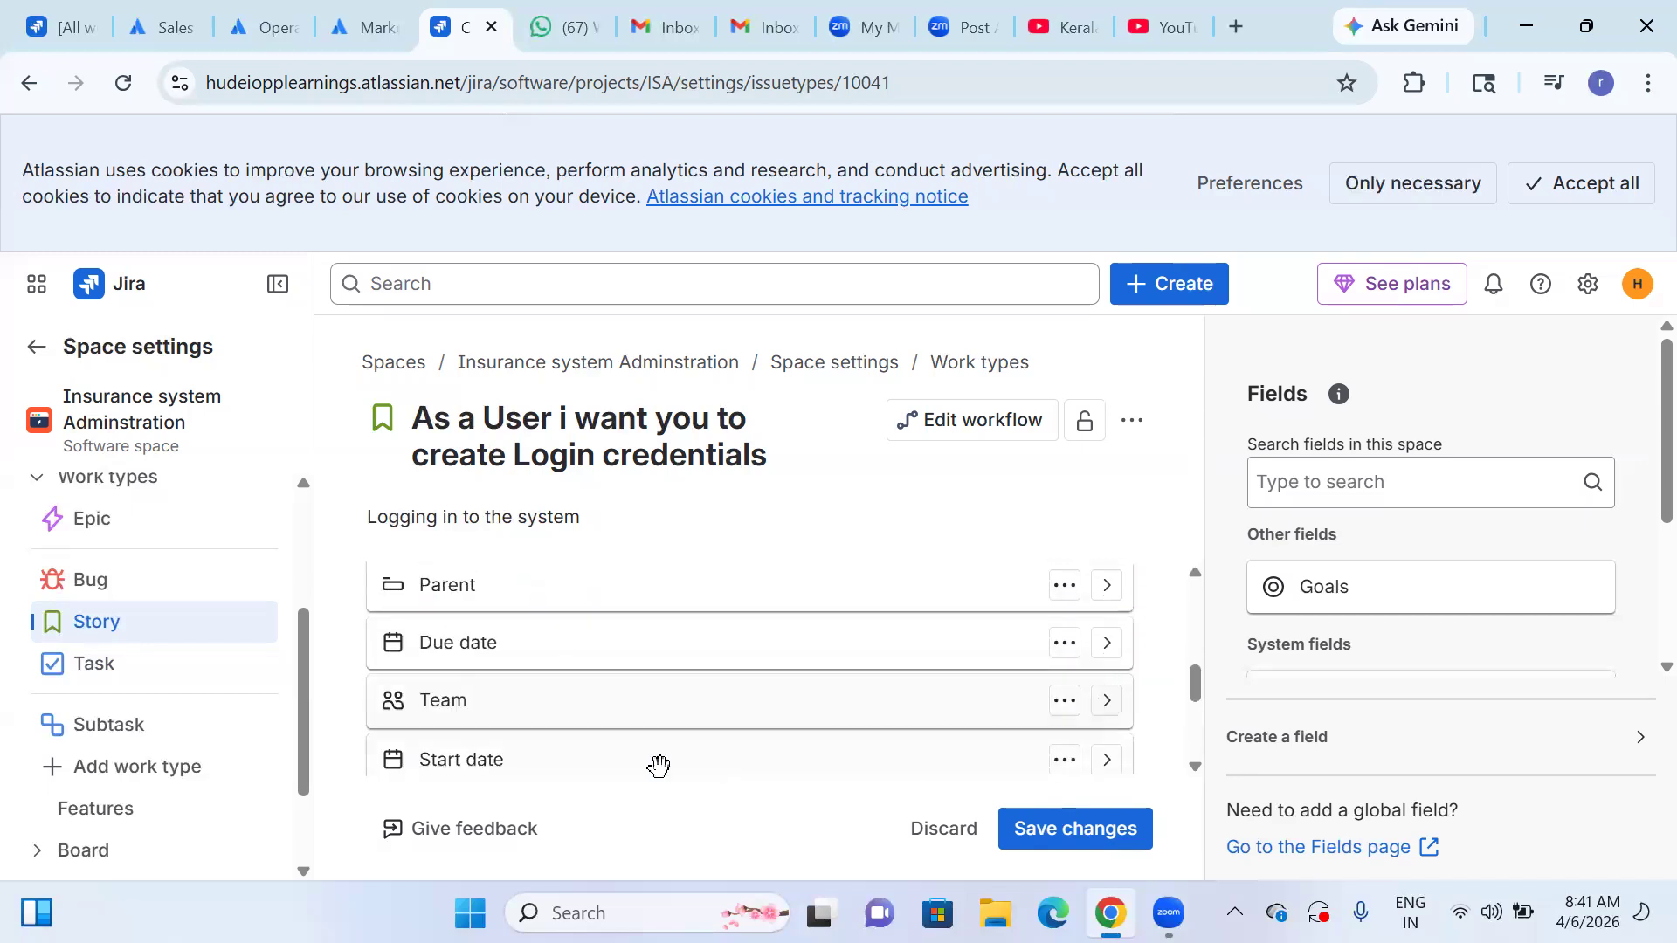
scroll(659, 766, "down", 1)
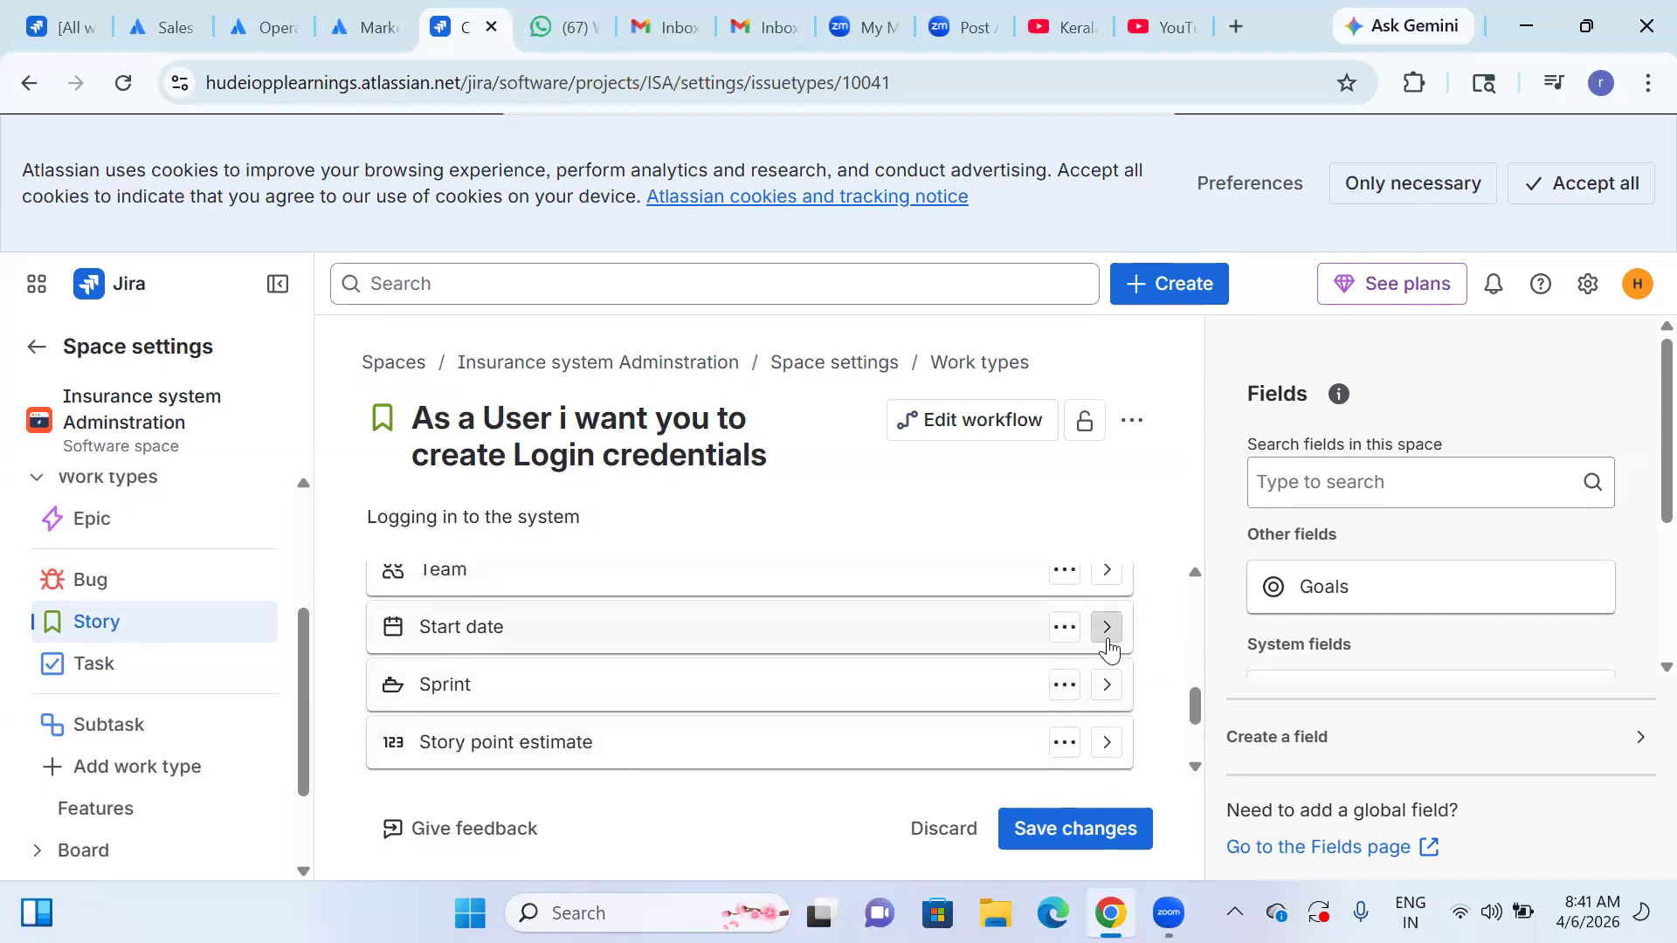
left_click(1106, 697)
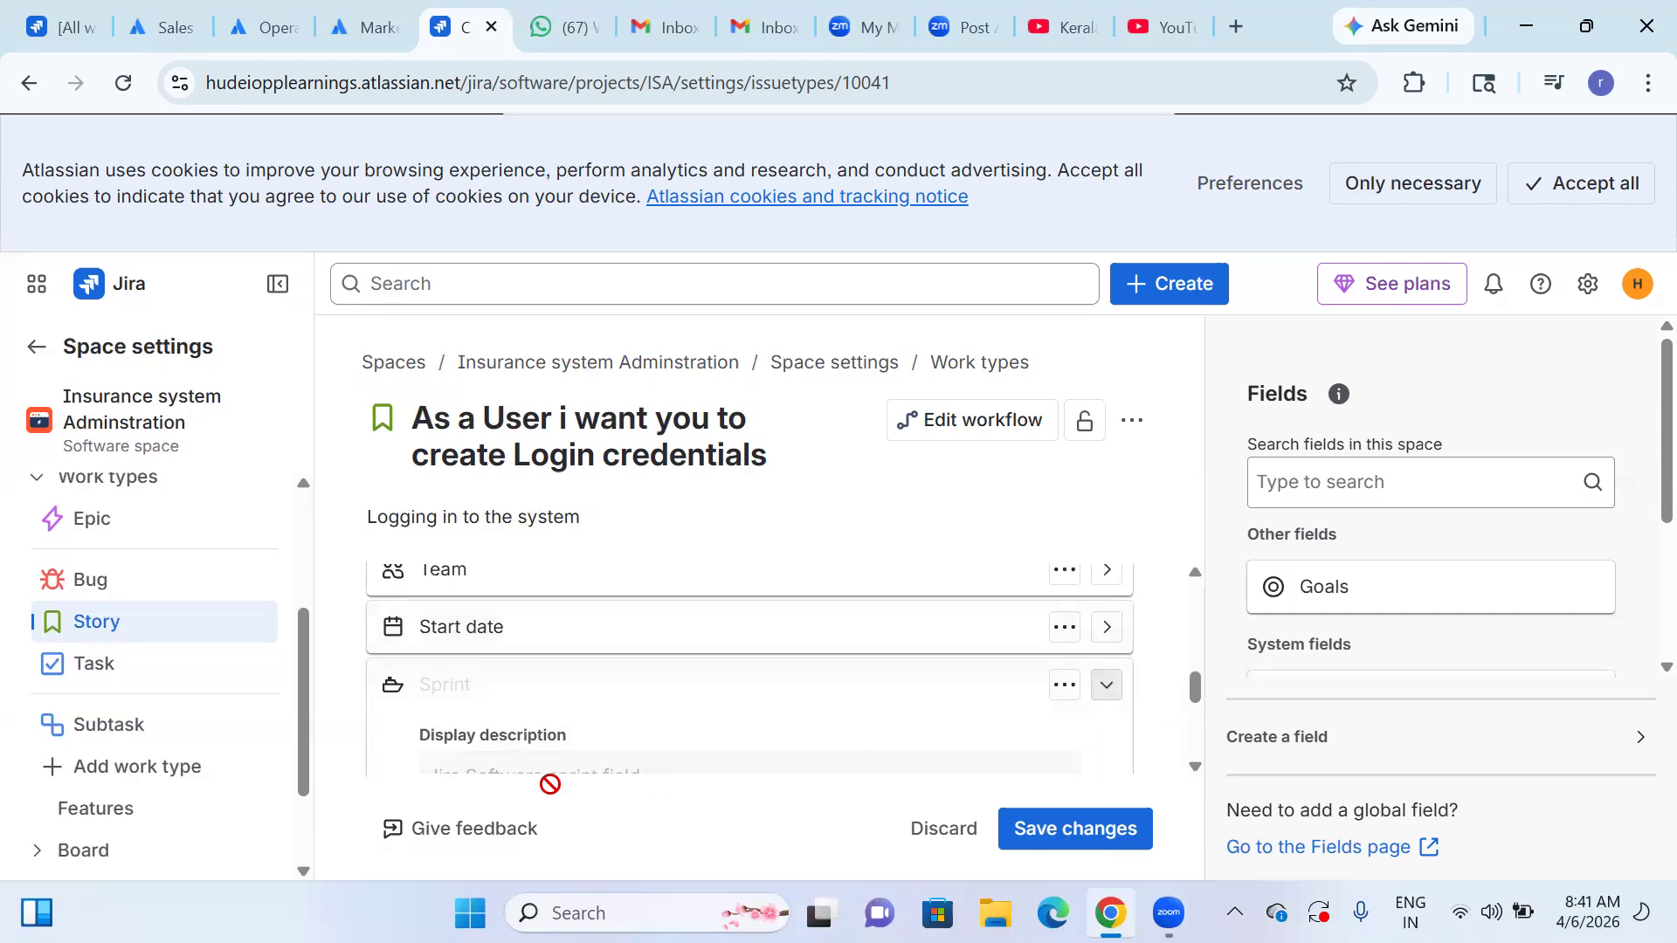
scroll(502, 741, "down", 2)
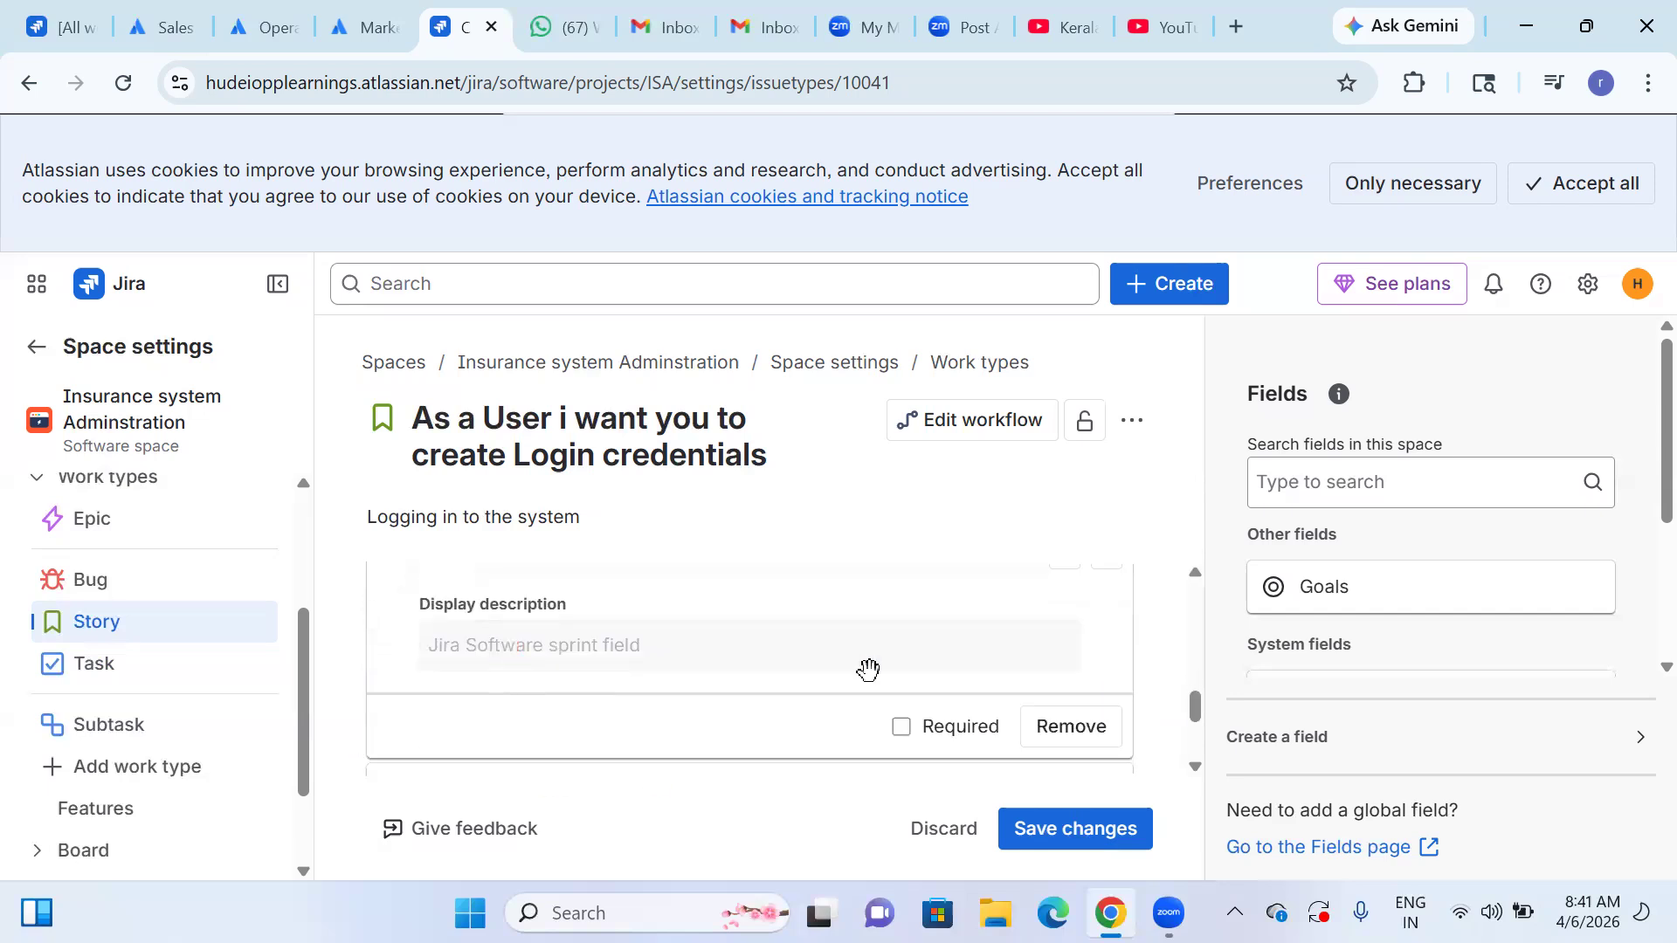
scroll(869, 675, "up", 2)
left_click(1106, 690)
scroll(678, 690, "down", 1)
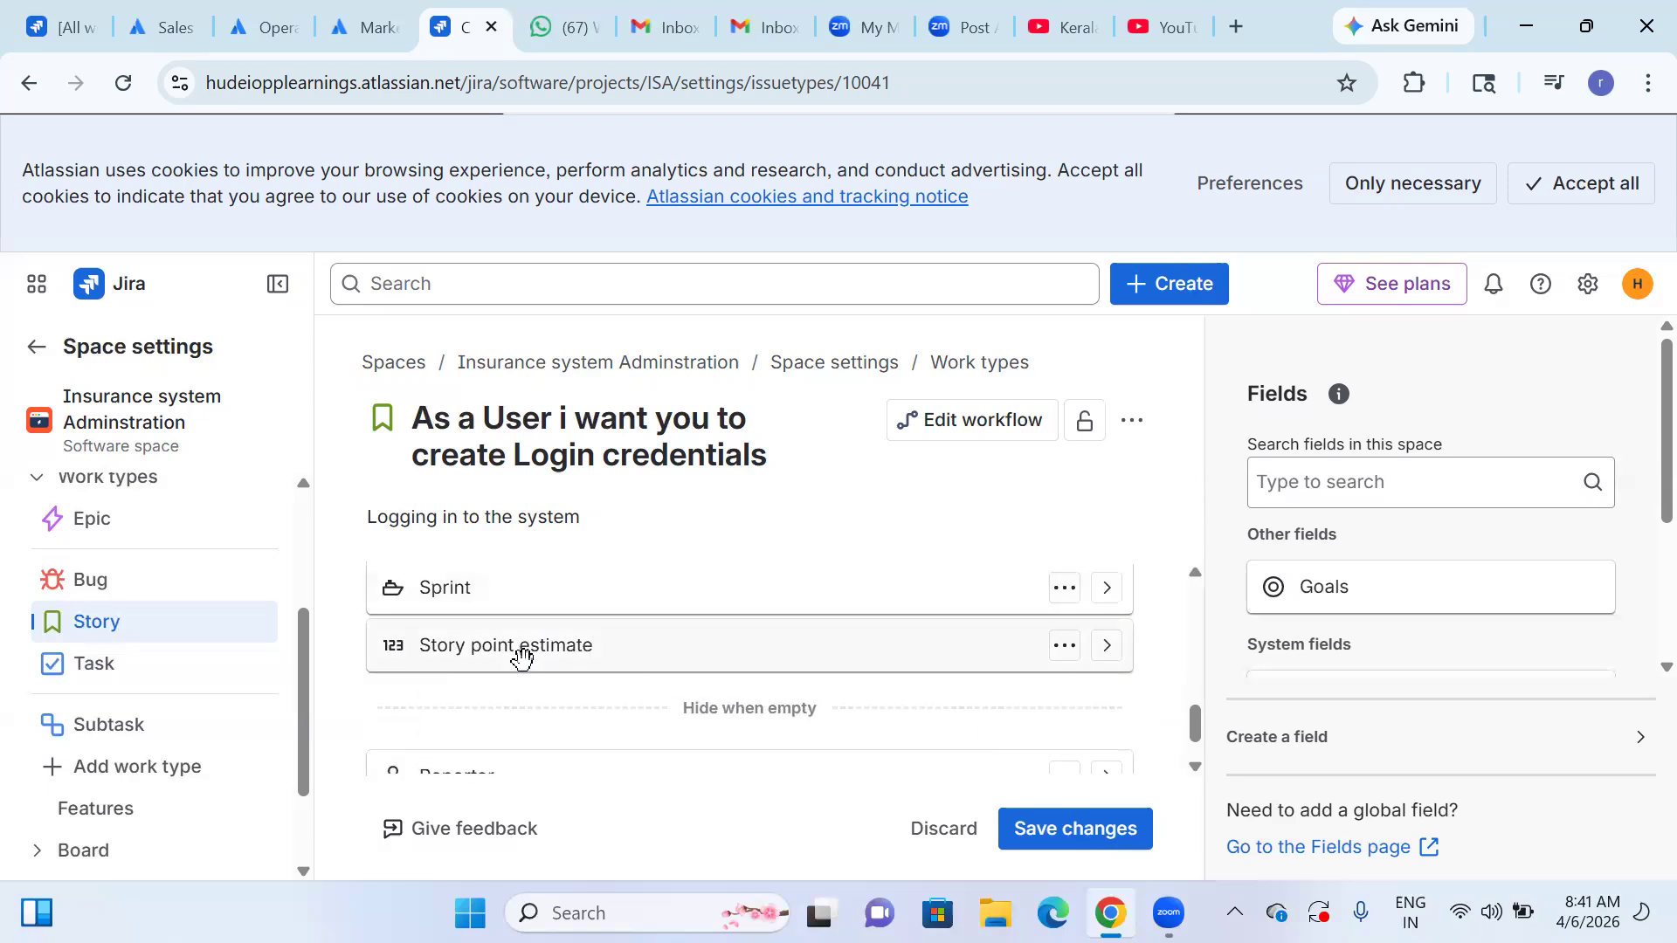
Examine the Story point estimate field's settings, checking its display description and default number, and the fields around it.
left_click(1107, 646)
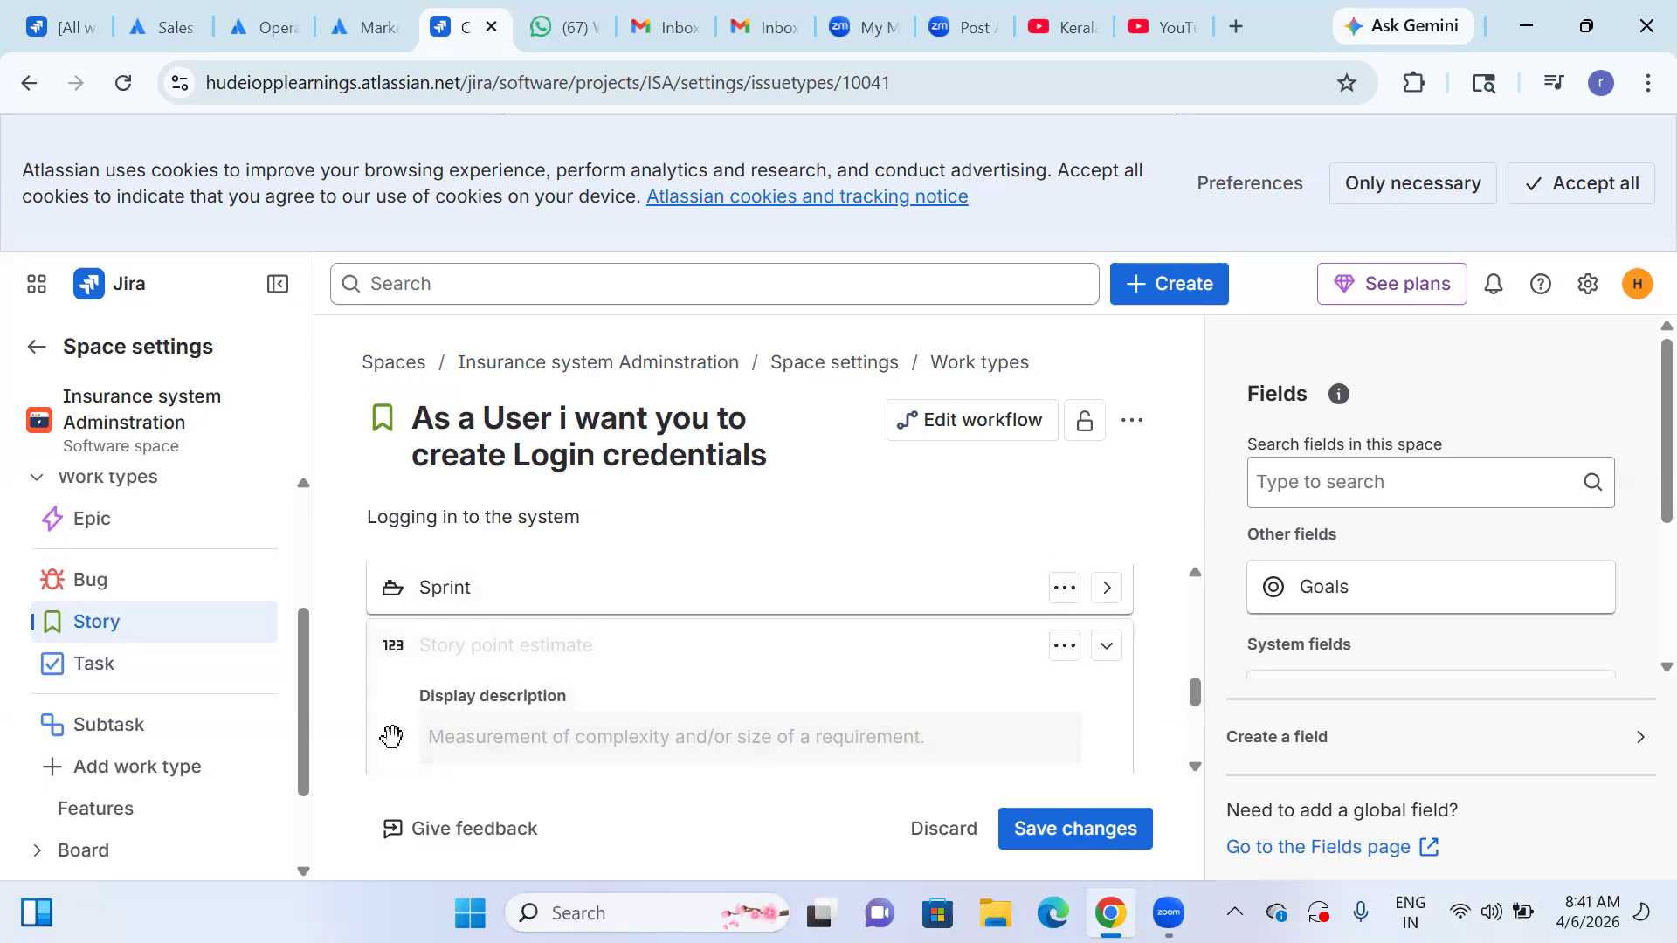
left_click(496, 744)
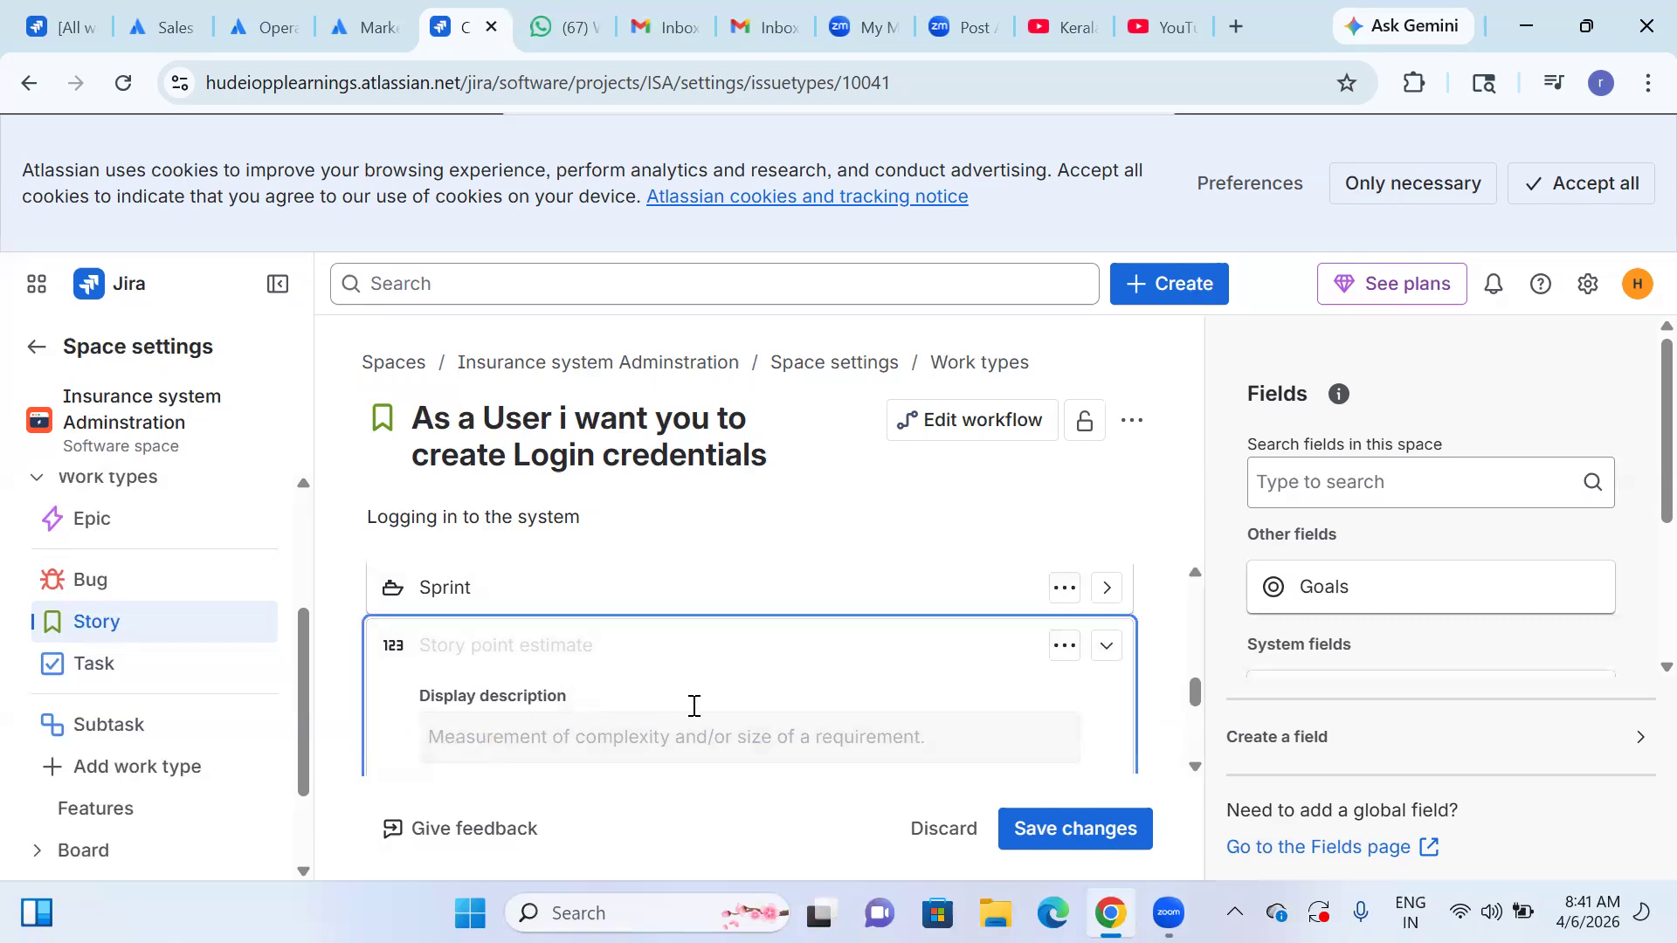
scroll(693, 705, "down", 2)
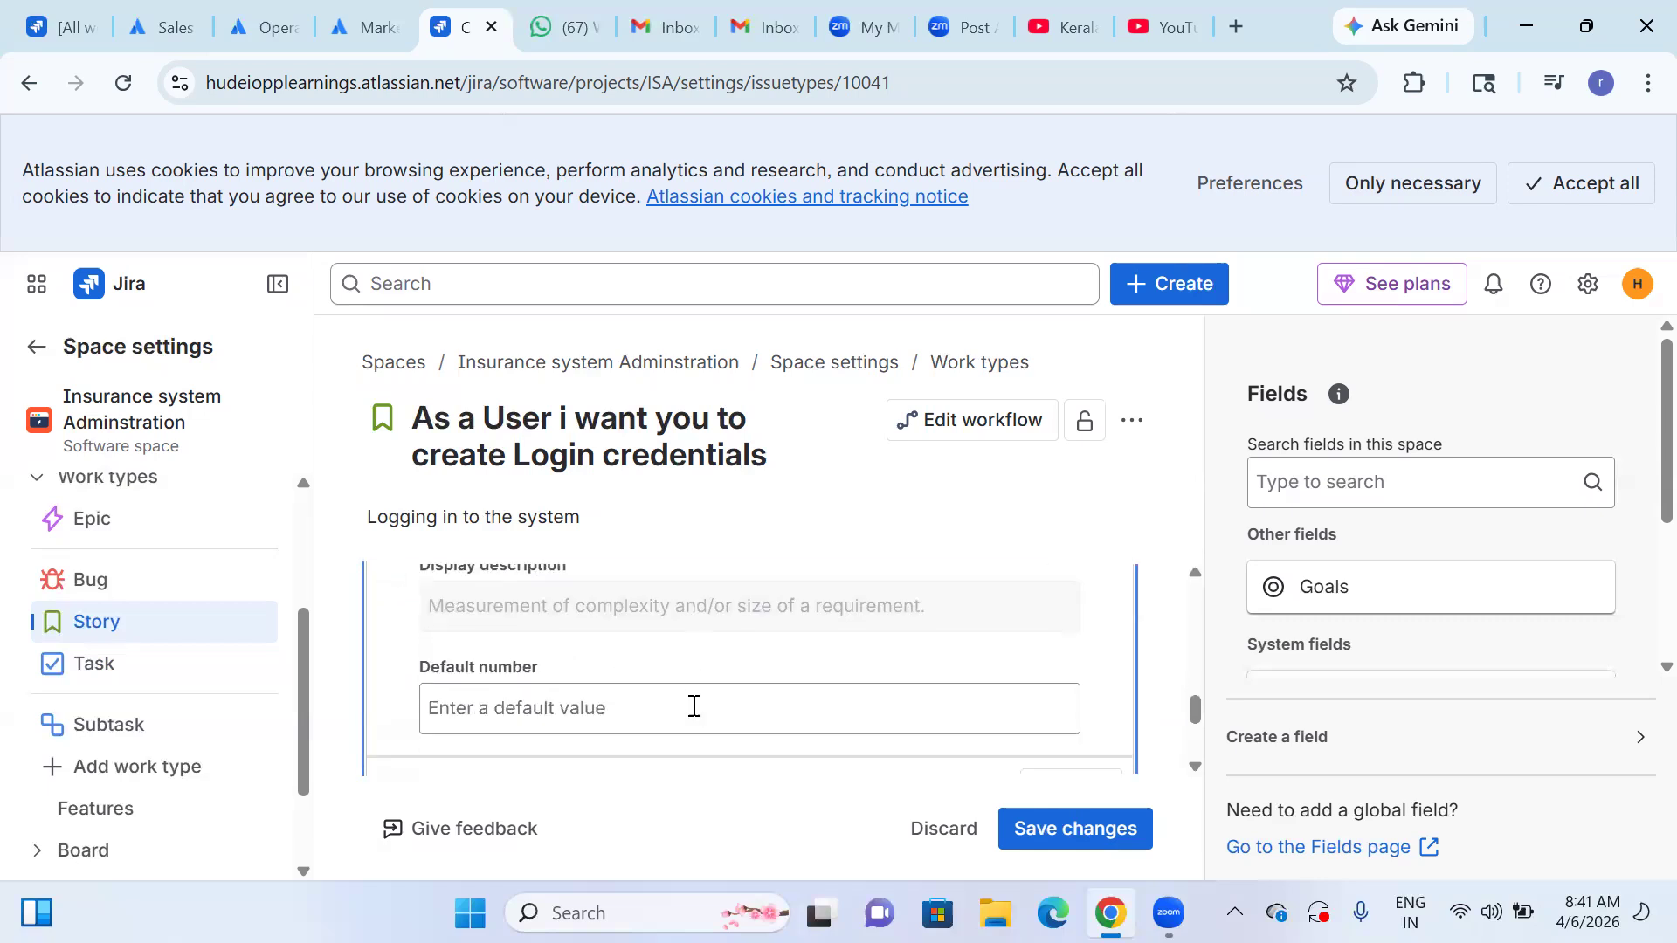
scroll(692, 703, "down", 1)
scroll(690, 702, "up", 1)
scroll(534, 714, "up", 2)
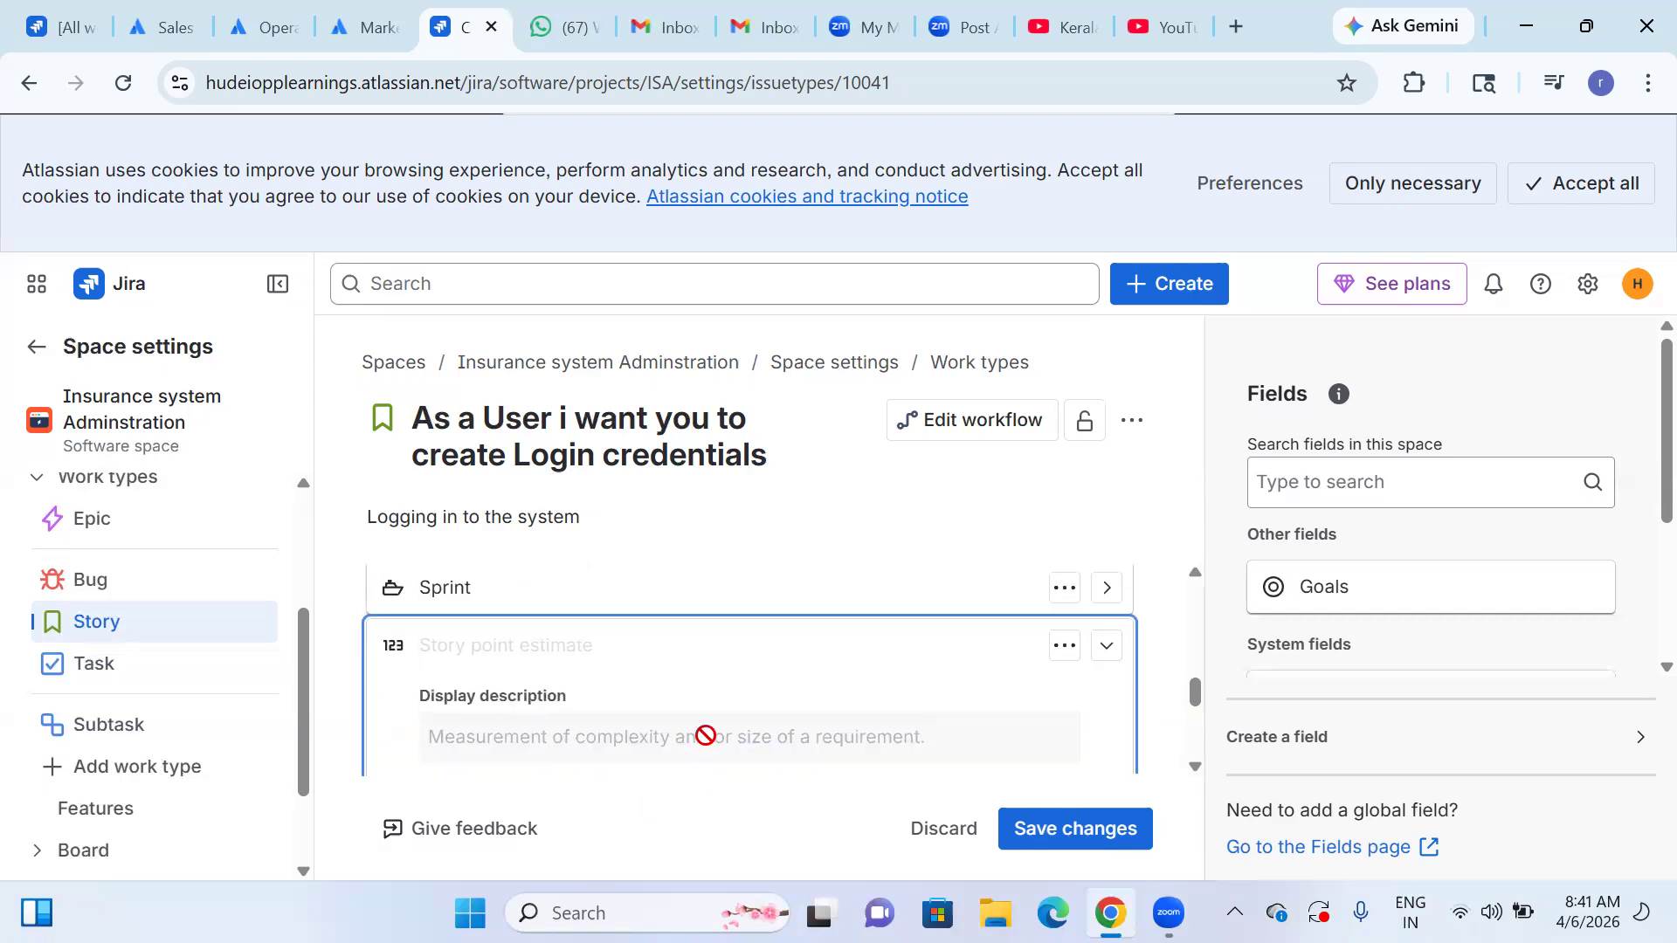
scroll(706, 736, "up", 2)
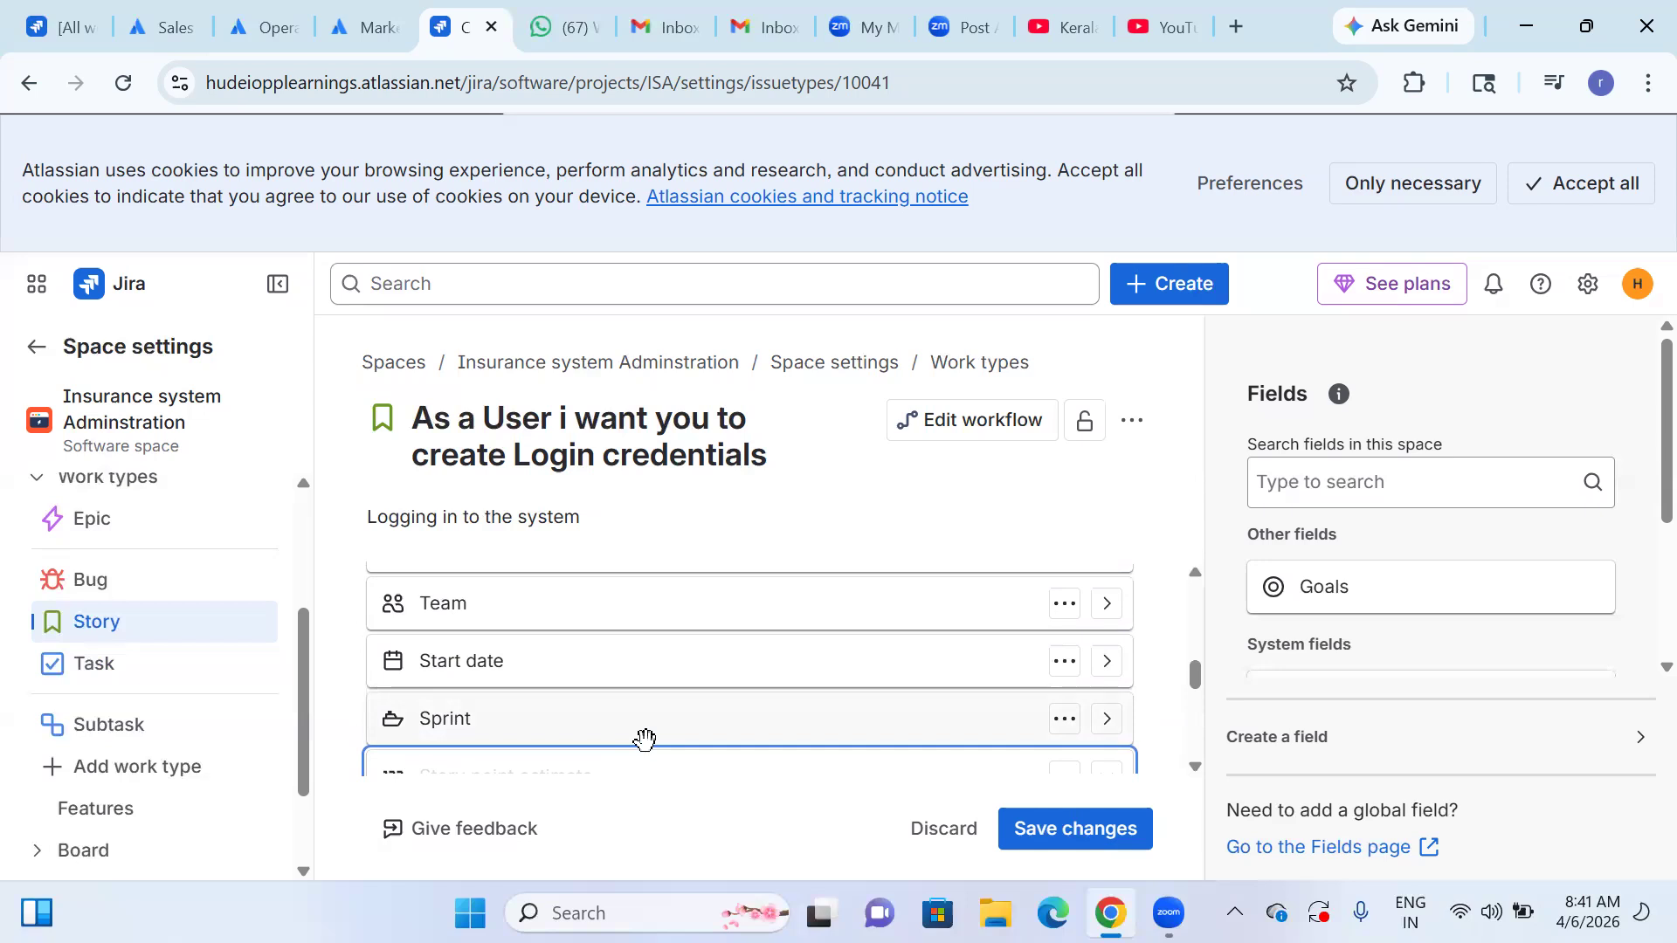
scroll(644, 739, "down", 5)
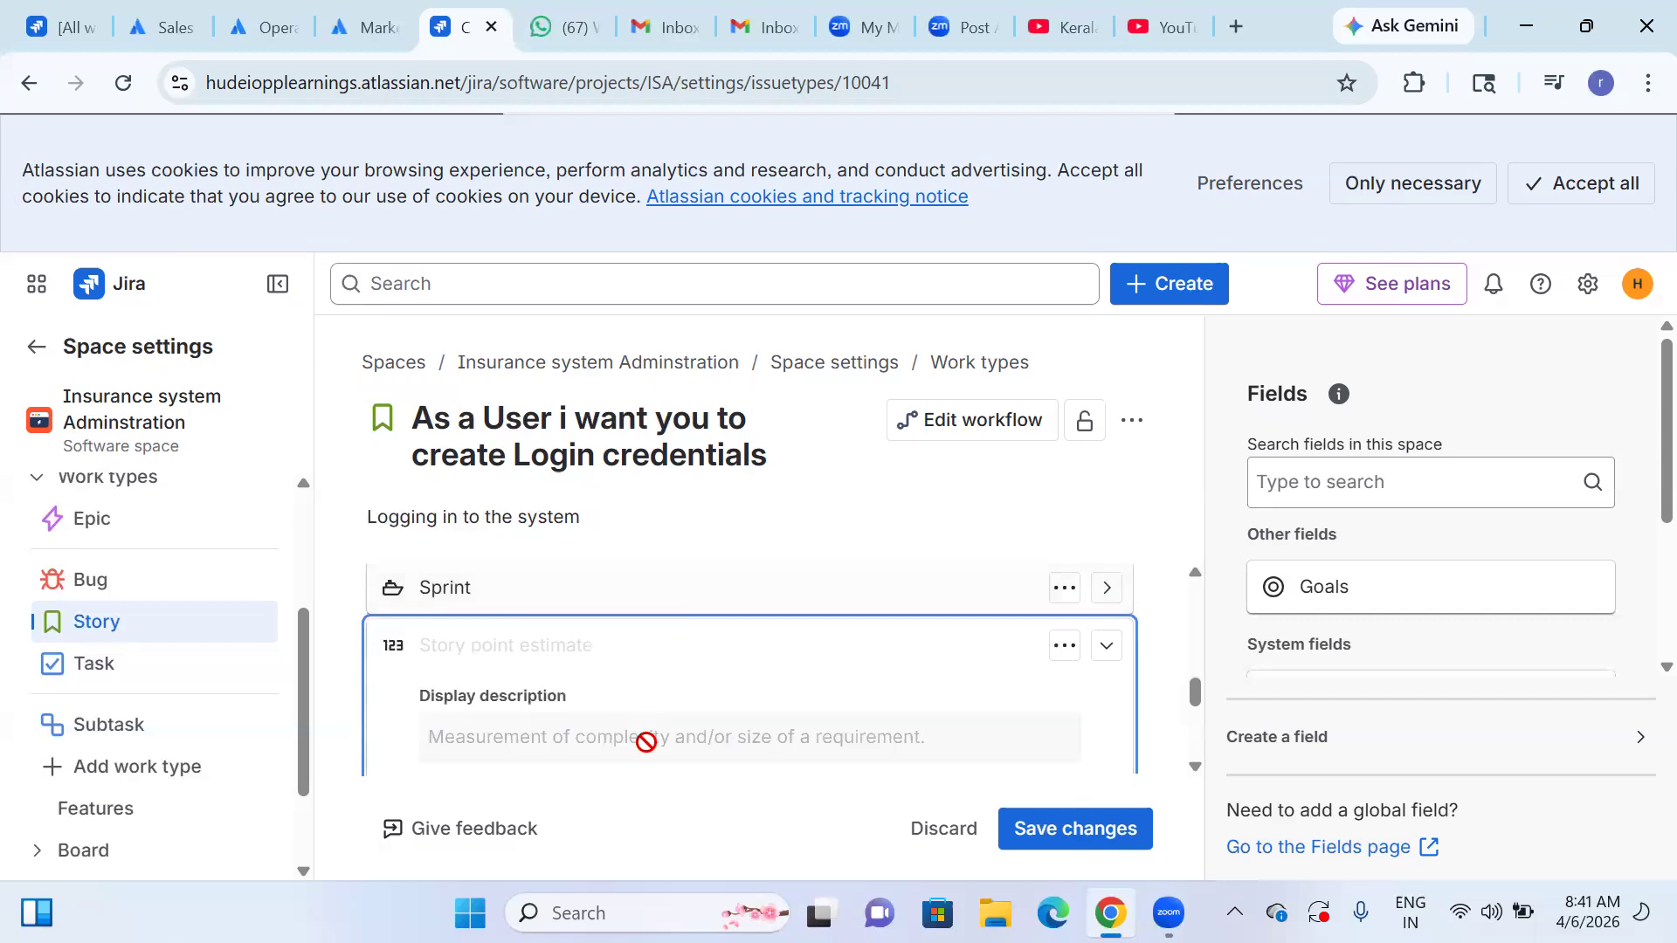
scroll(515, 744, "up", 3)
scroll(647, 699, "down", 2)
left_click(594, 716)
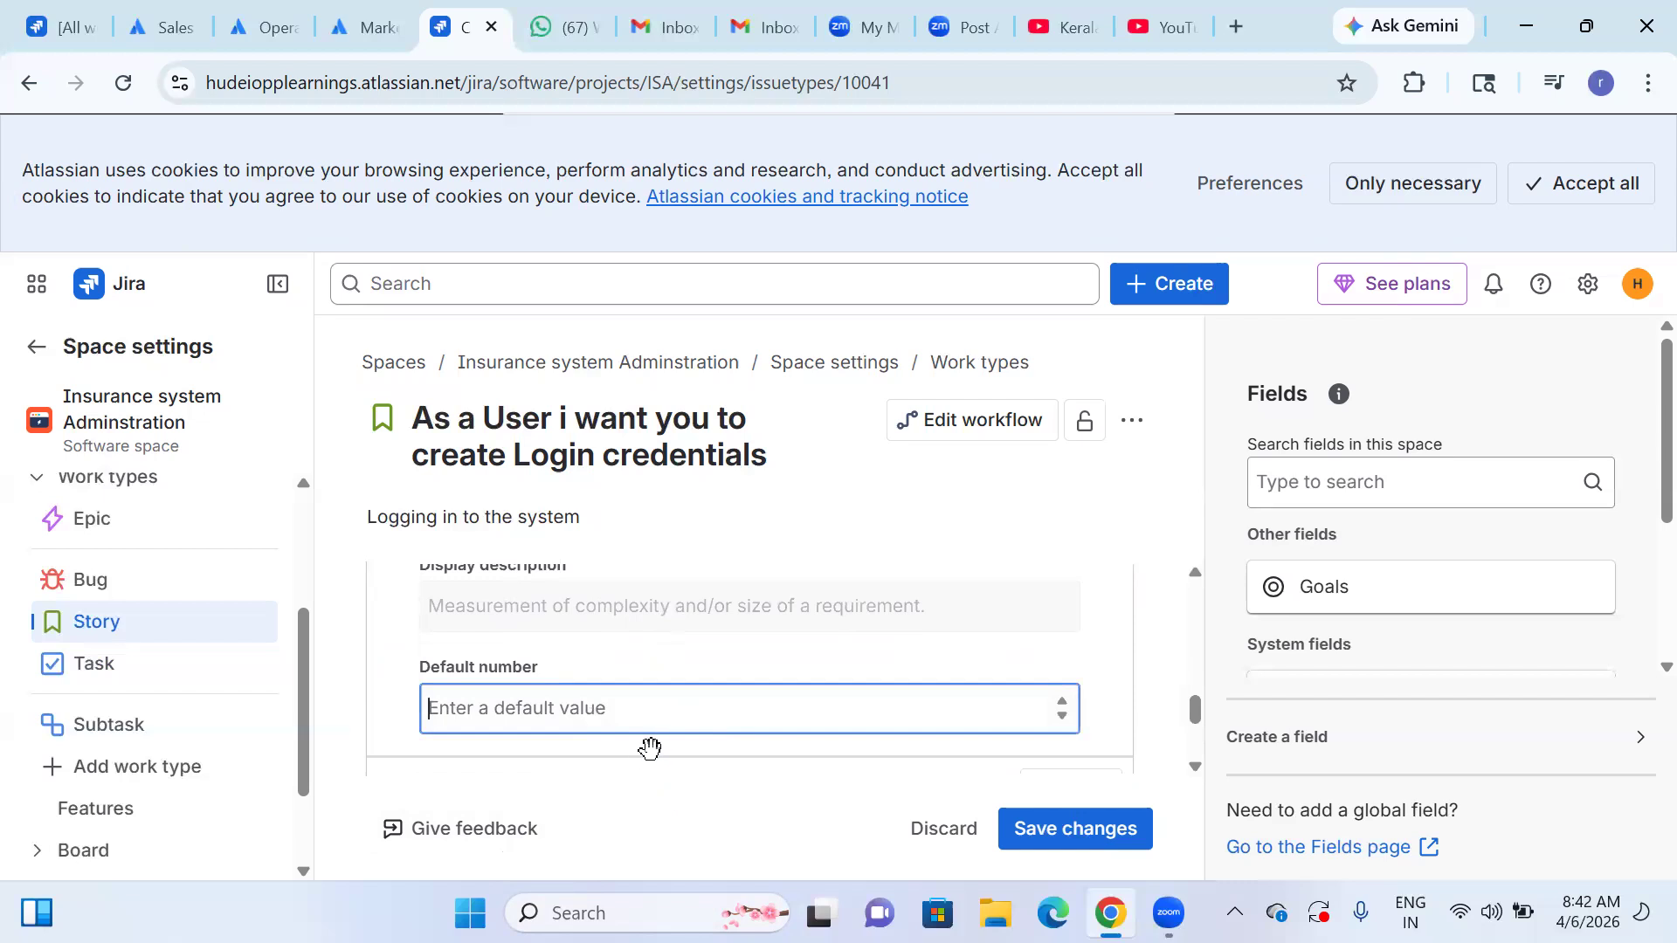
scroll(707, 700, "down", 3)
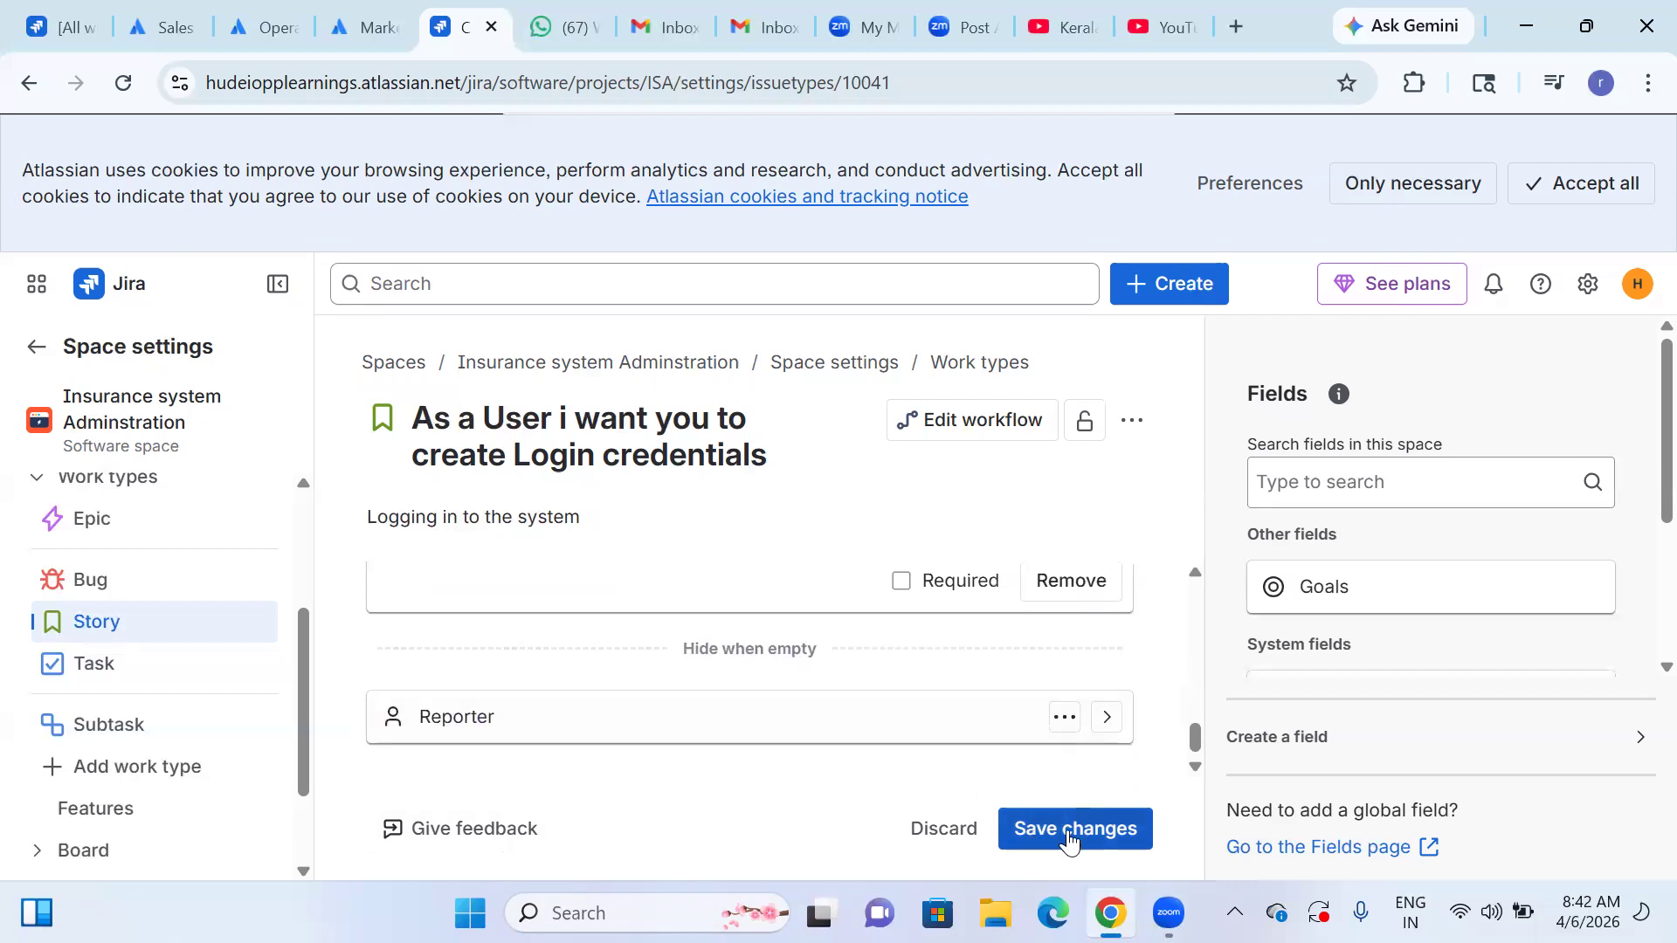
Save the changes to the Story work type and open its workflow for editing in text view.
scroll(668, 704, "up", 10)
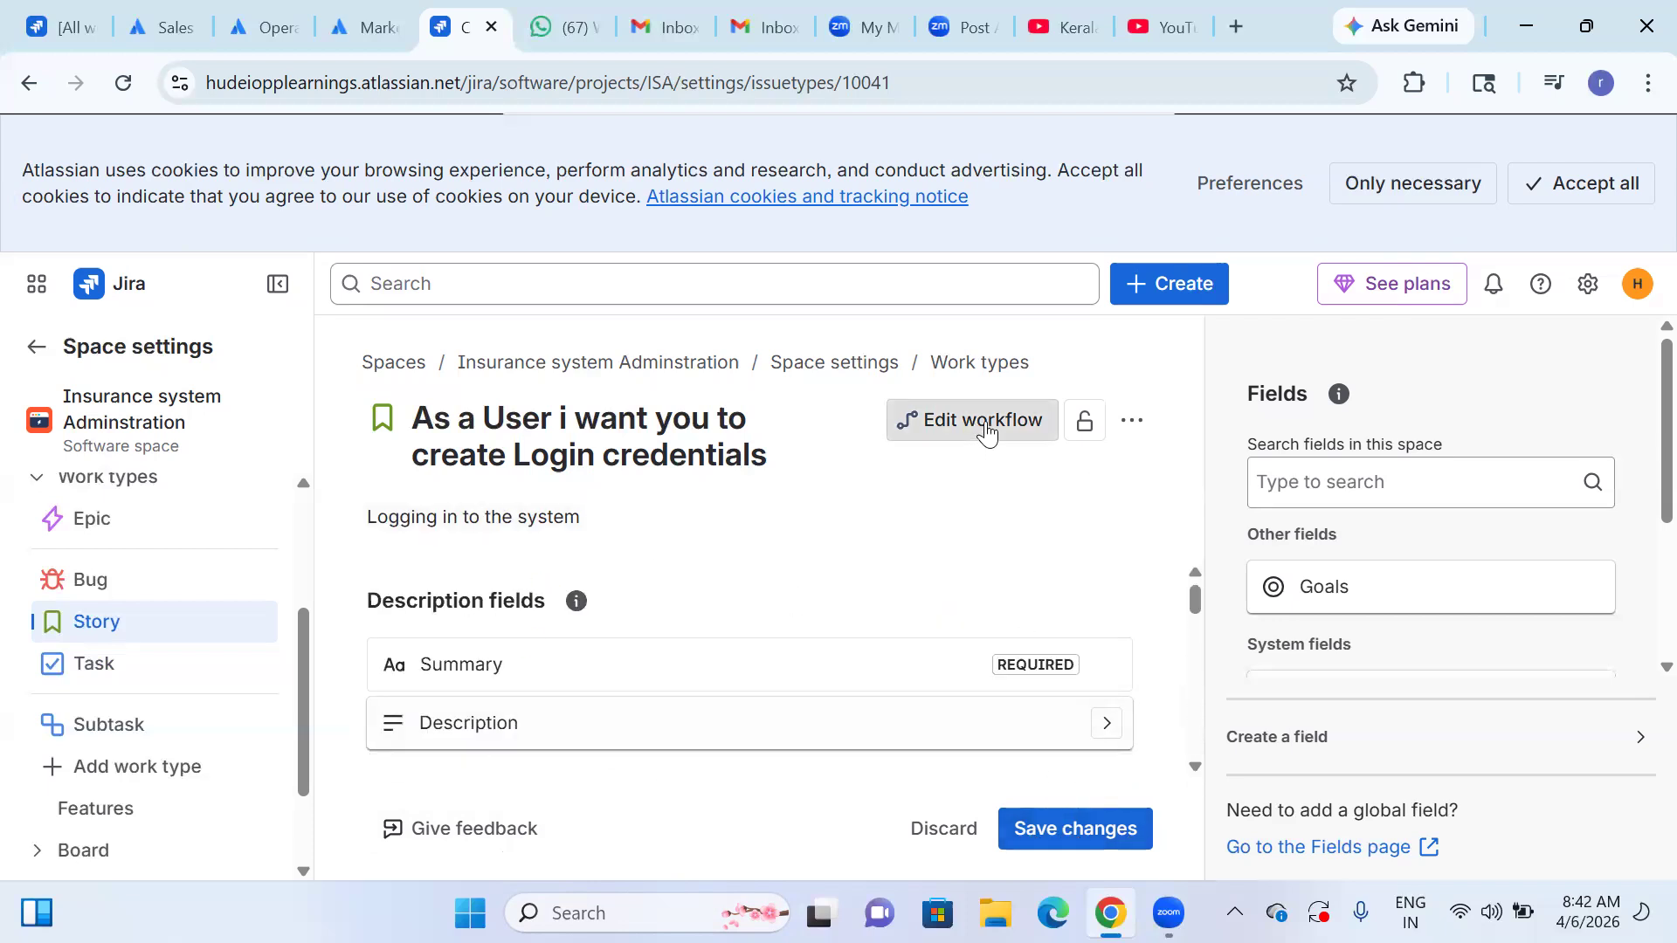
left_click(1098, 821)
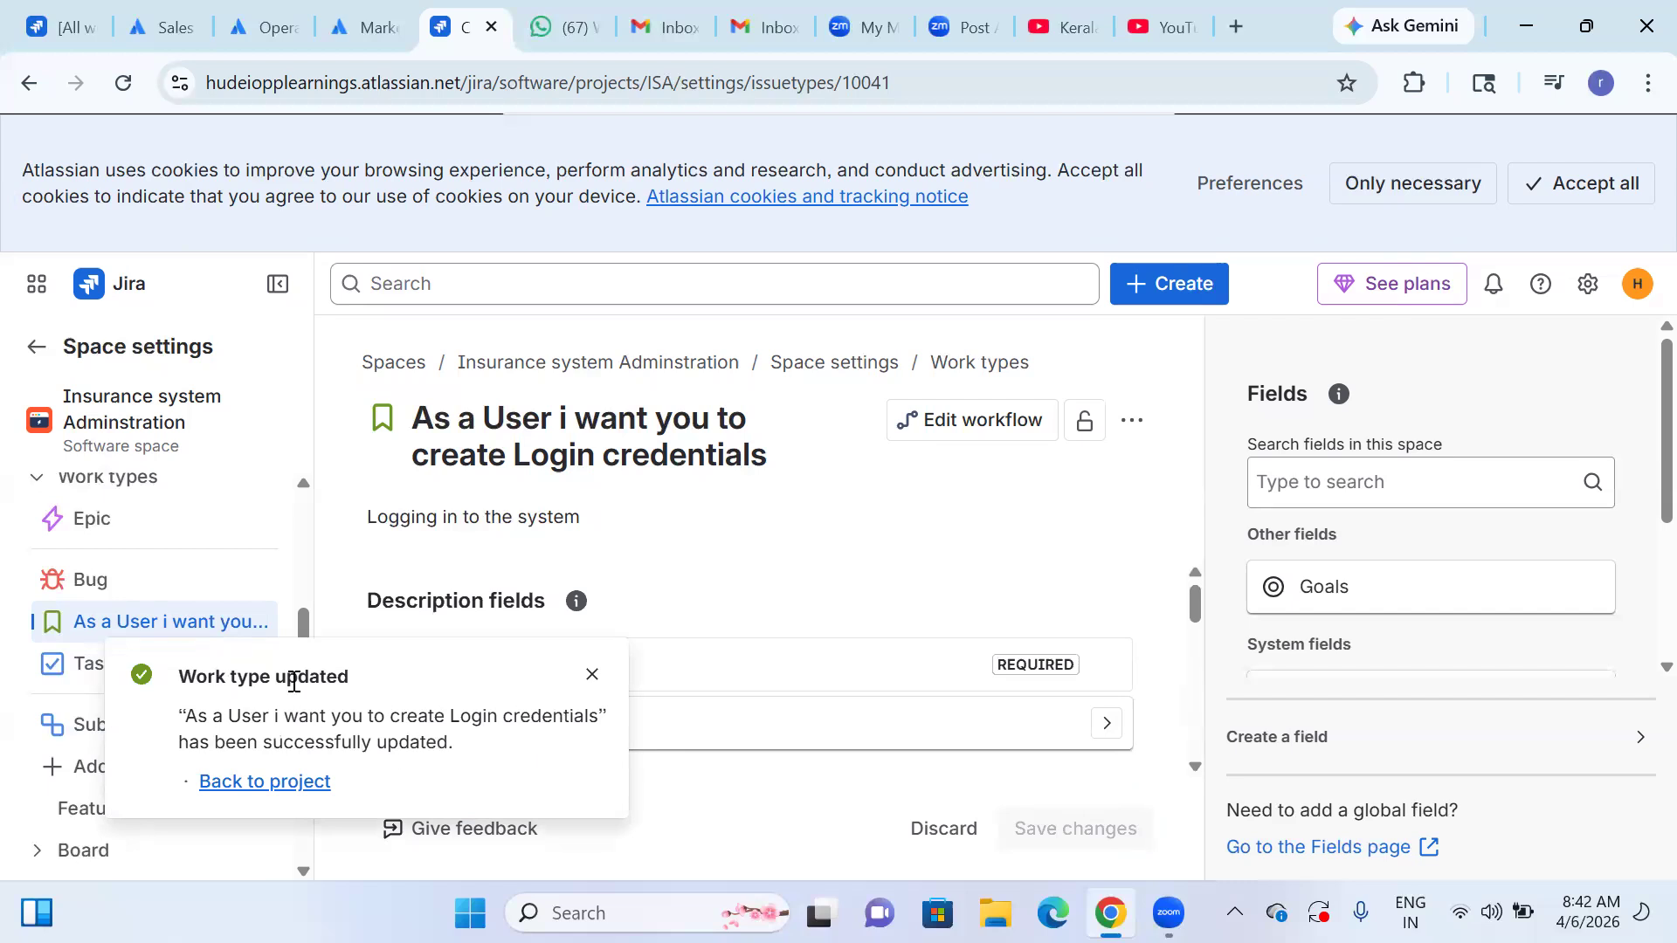
left_click(938, 421)
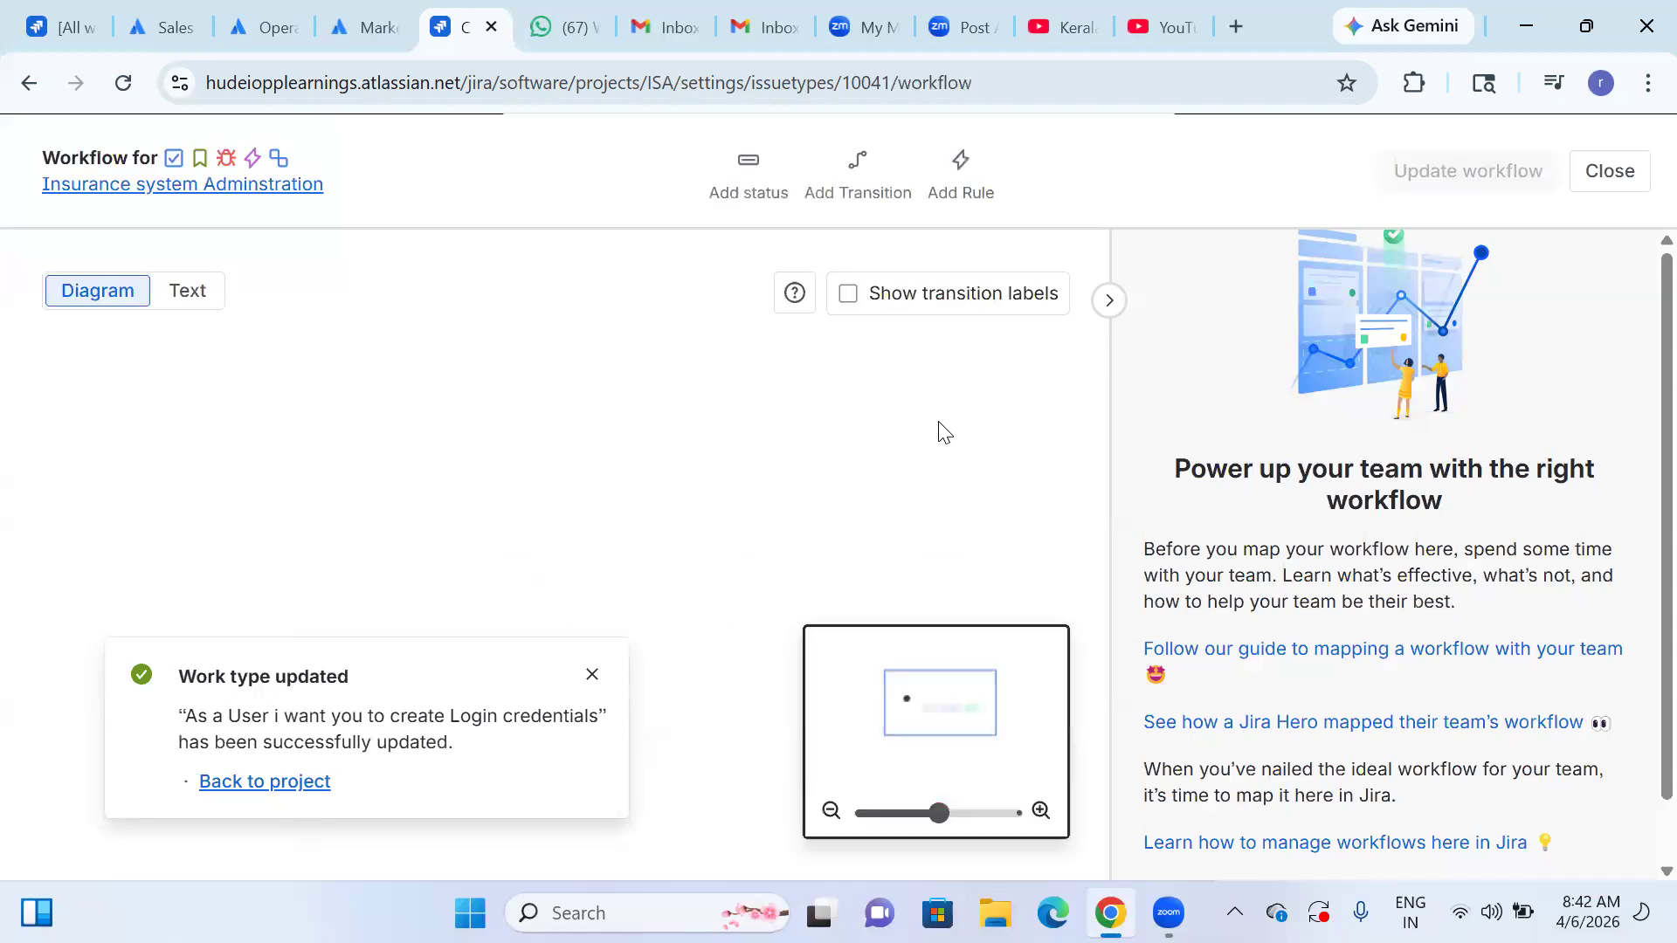
left_click(590, 678)
left_click(189, 296)
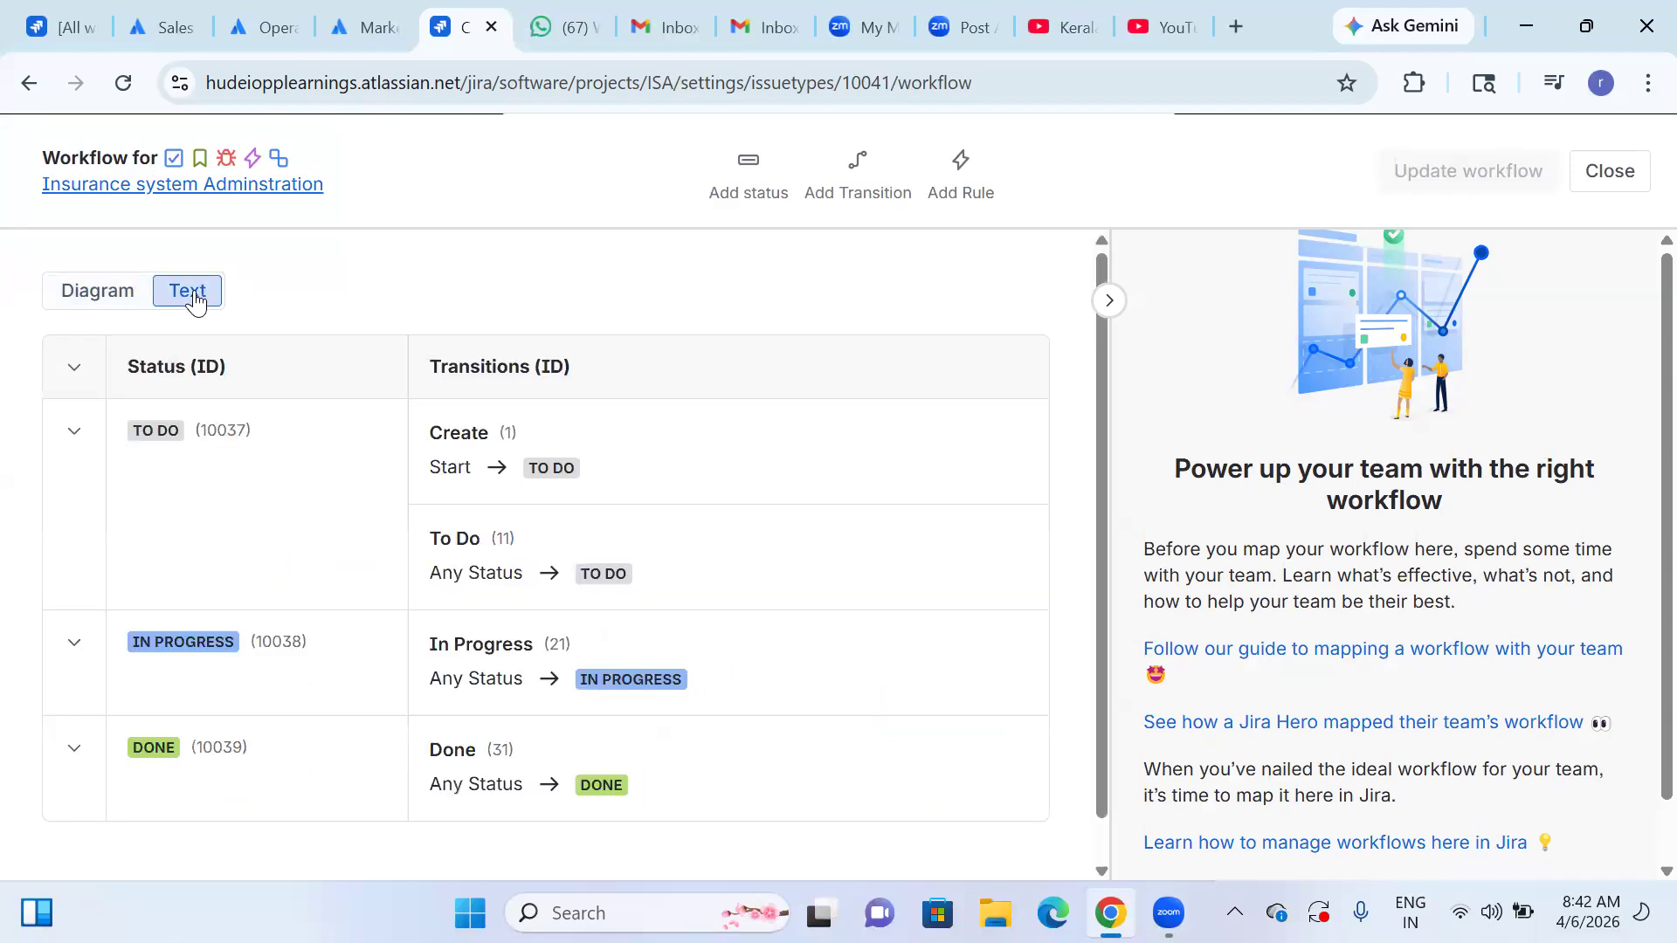
Rename the workflow's To Do status to "Login".
left_click(162, 449)
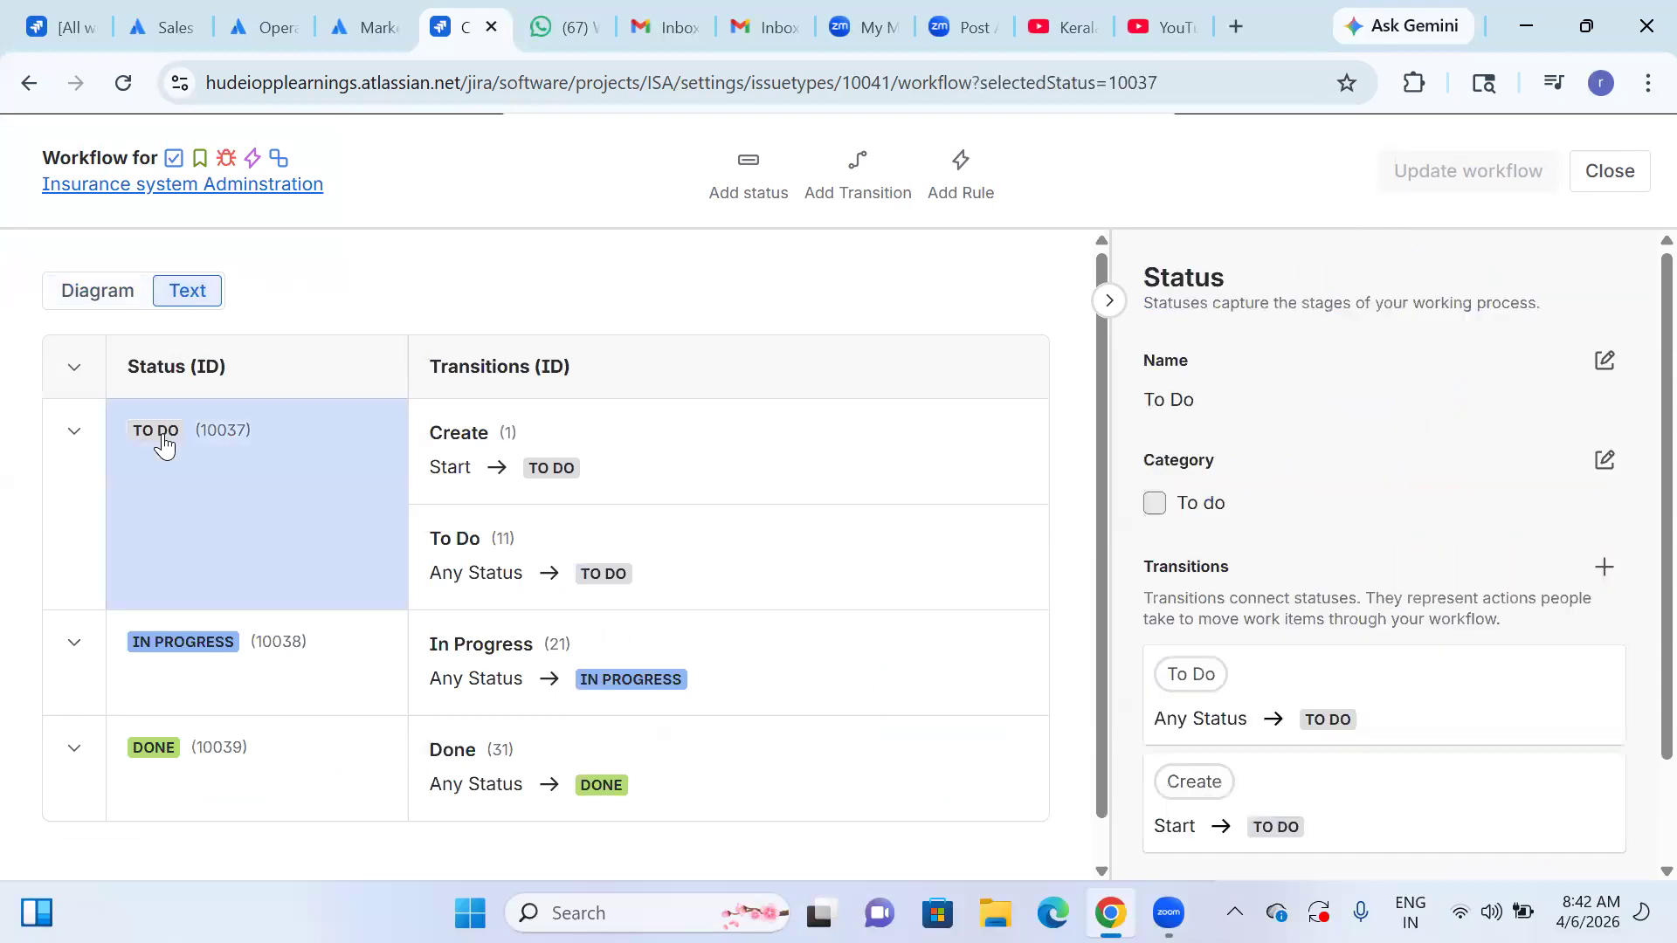
left_click(1605, 460)
left_click(636, 366)
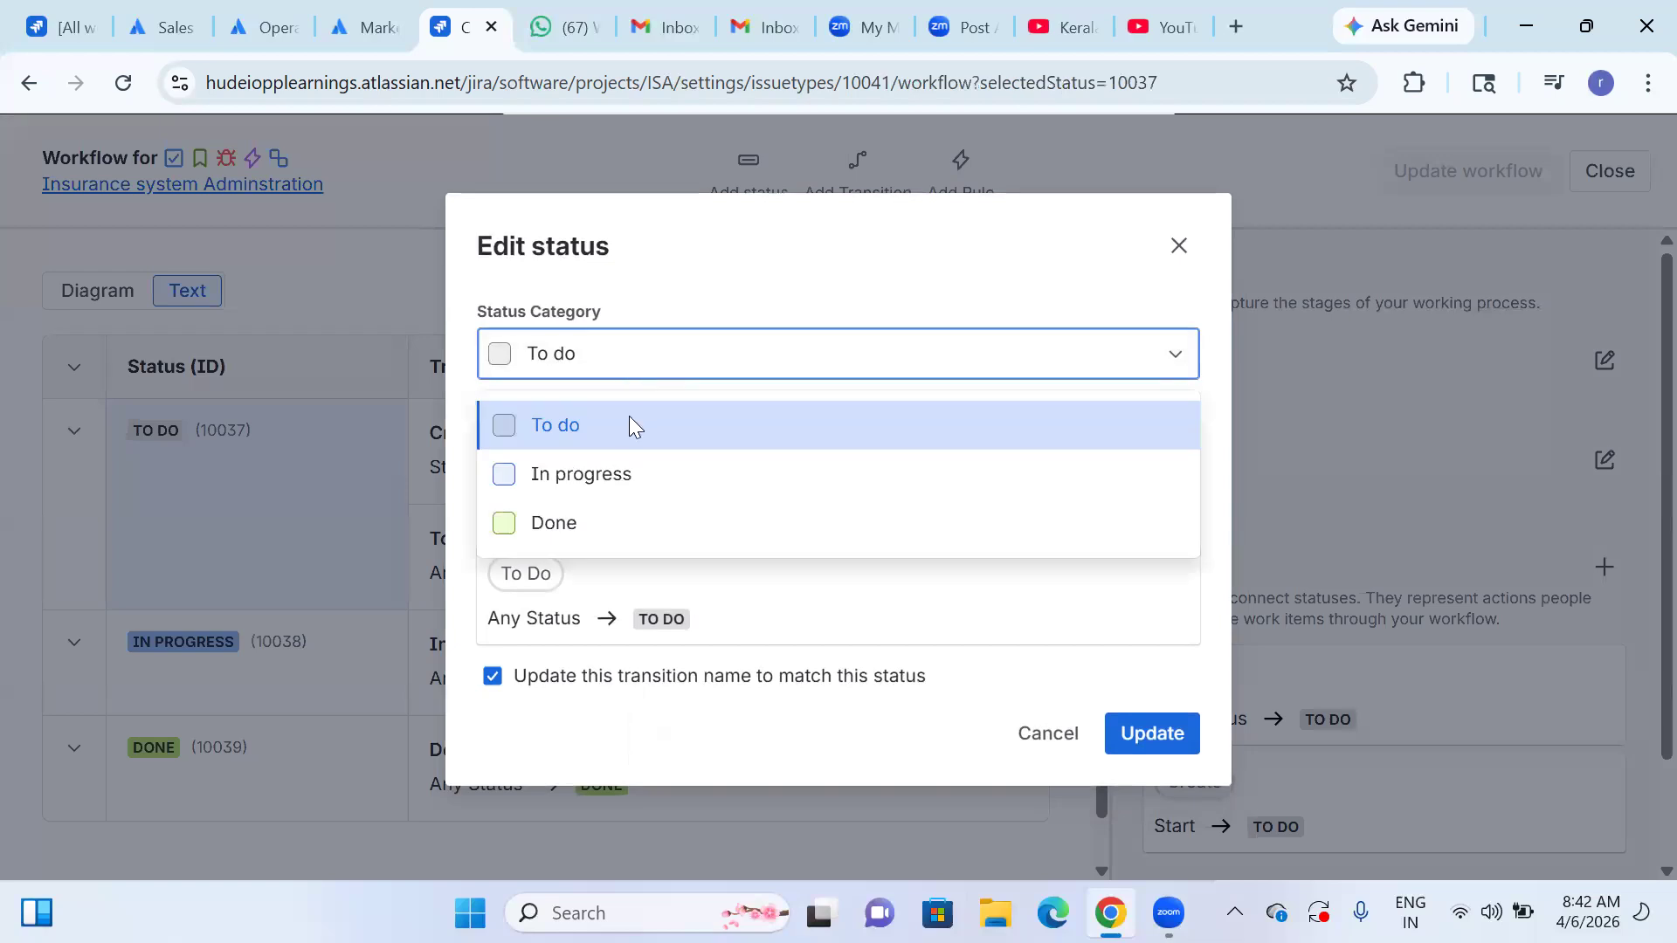
left_click(617, 366)
left_click(638, 450)
key("BackSpace")
key("BackSpace")
key("BackSpace")
key("BackSpace")
key("BackSpace")
type("Login")
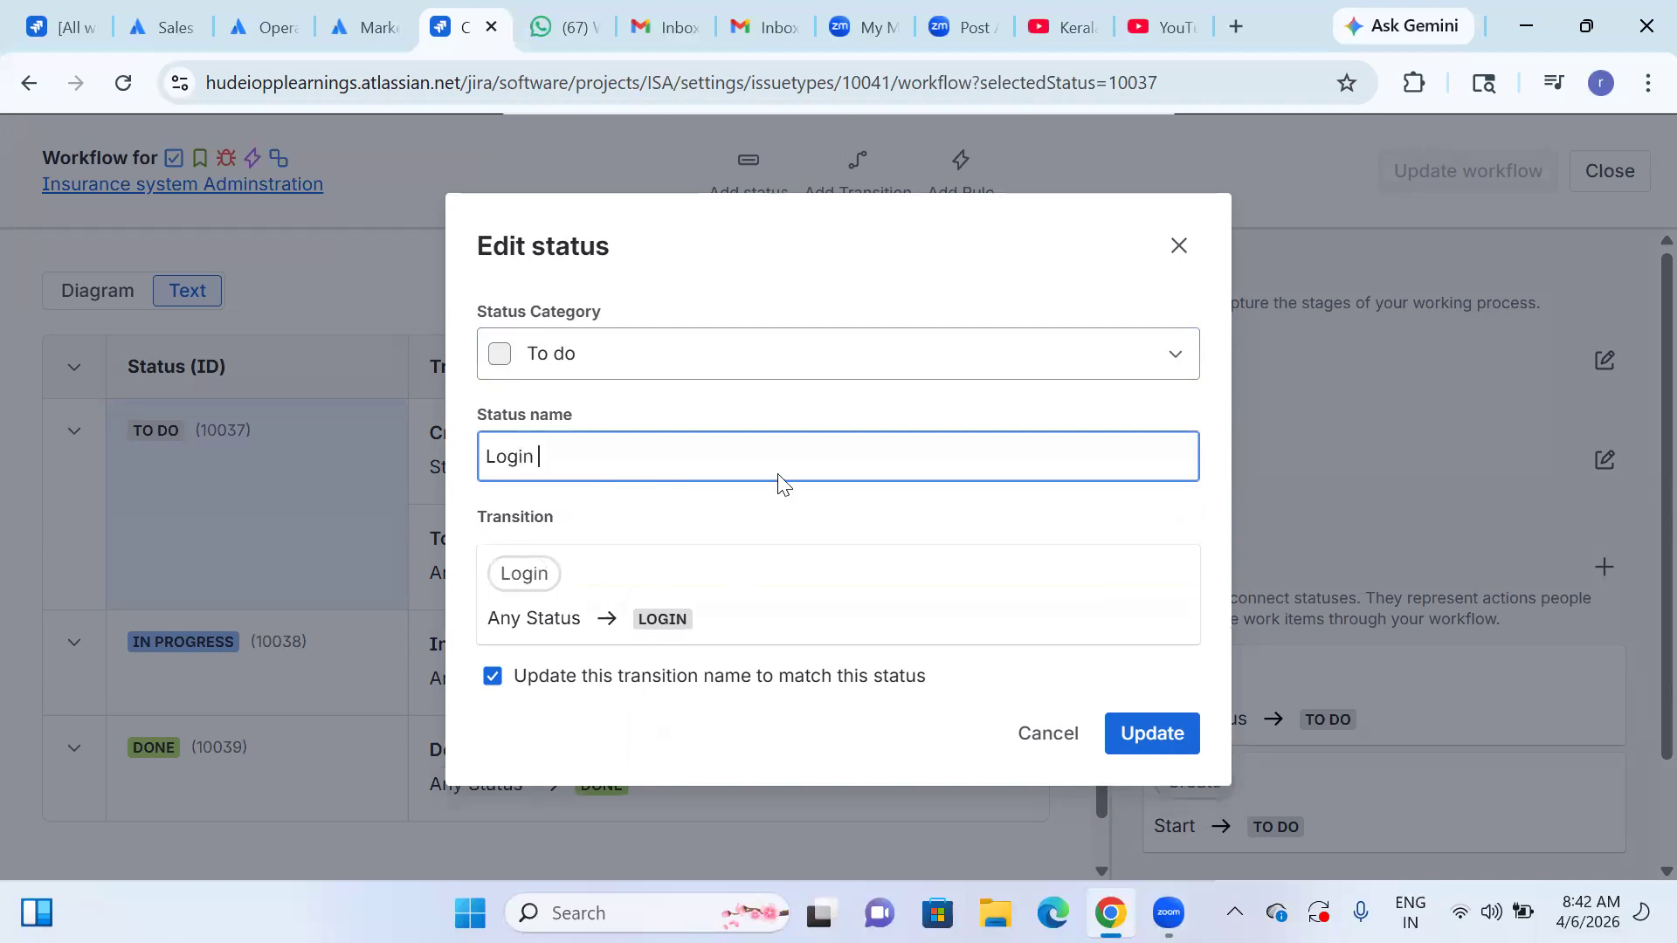
left_click(1135, 733)
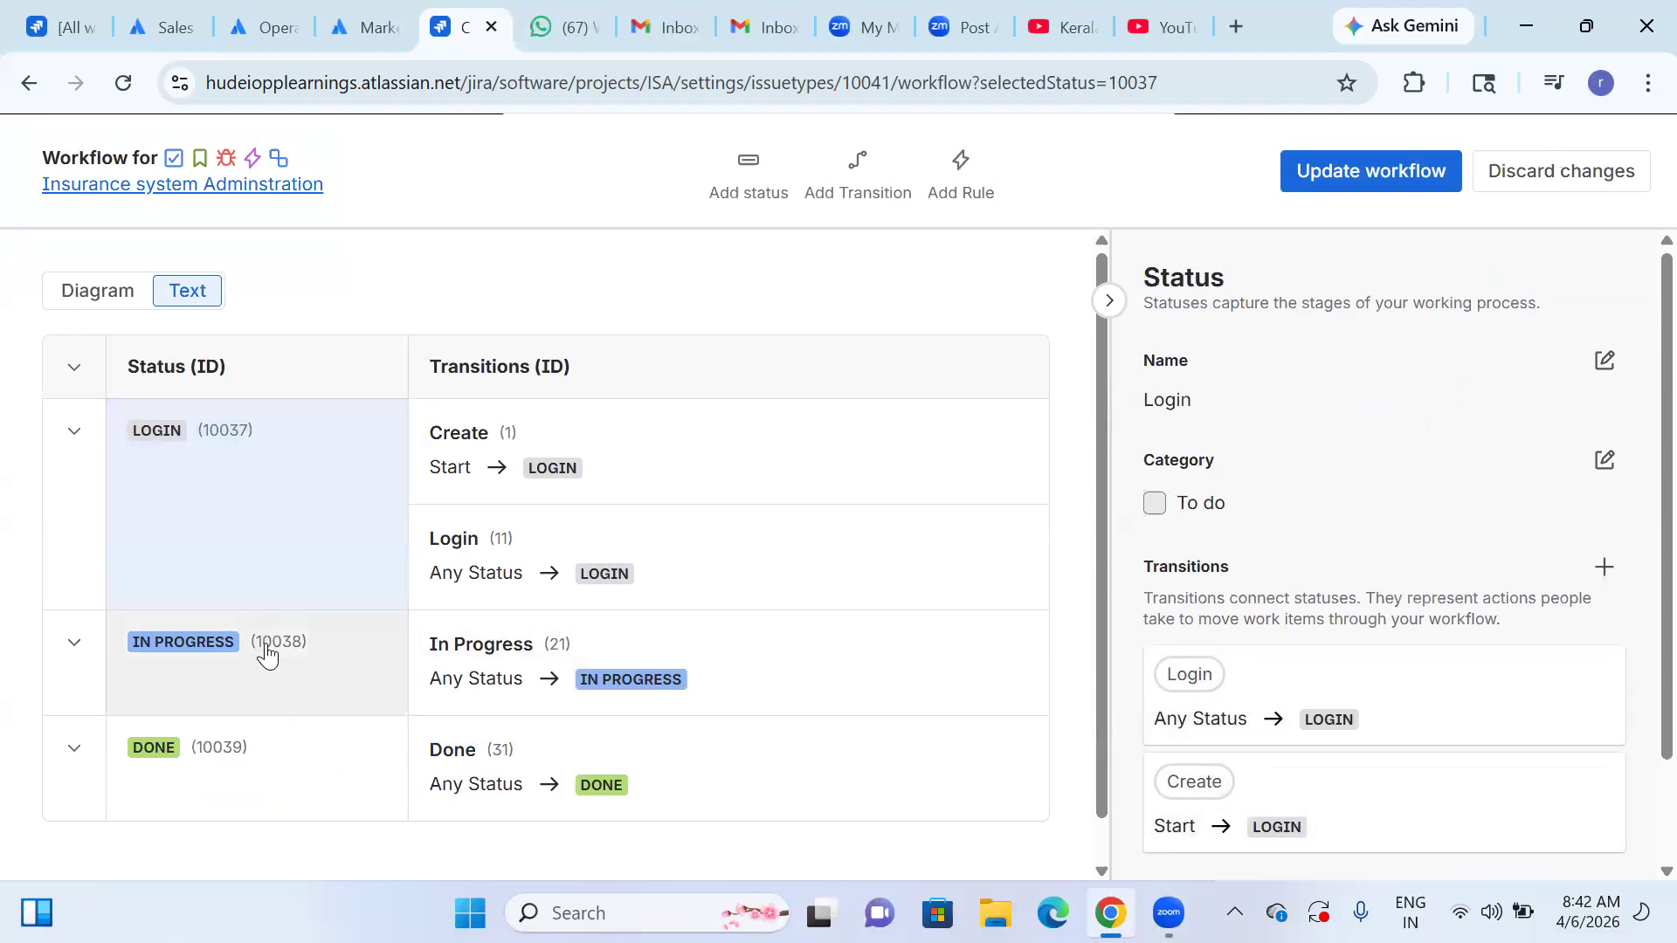
Rename the workflow's In Progress status to "Login credentials", updating its transition name to match.
left_click(267, 656)
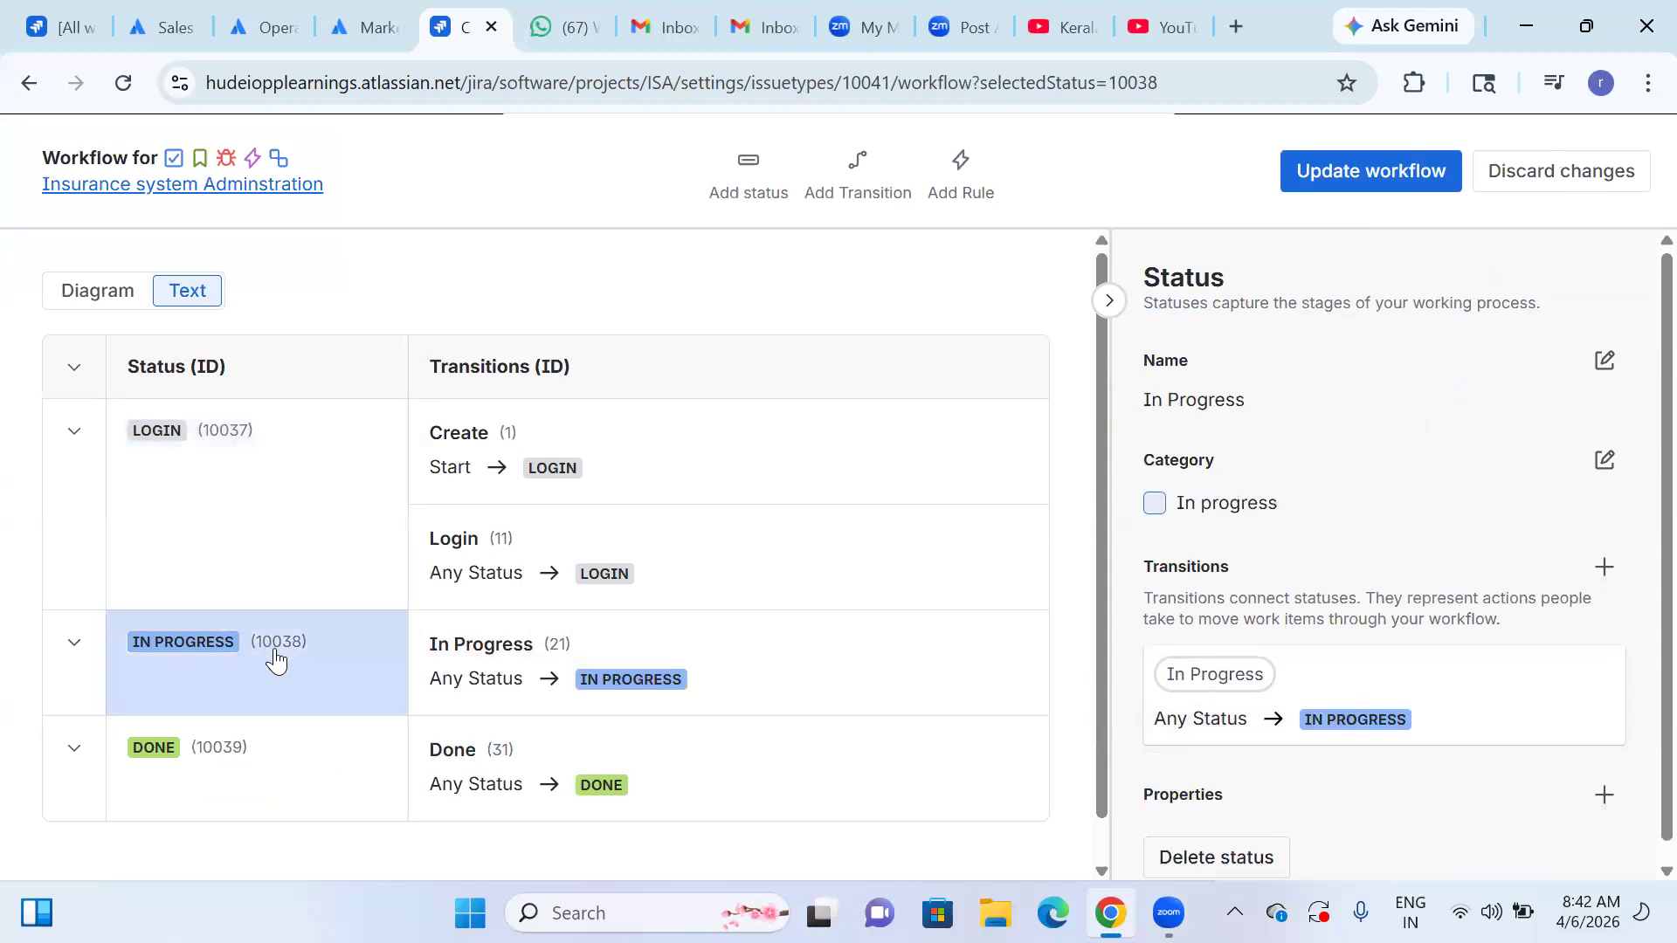
left_click(1605, 461)
left_click(646, 446)
key("BackSpace")
key("BackSpace")
key("BackSpace")
key("BackSpace")
key("BackSpace")
key("BackSpace")
key("BackSpace")
key("BackSpace")
key("BackSpace")
key("BackSpace")
key("BackSpace")
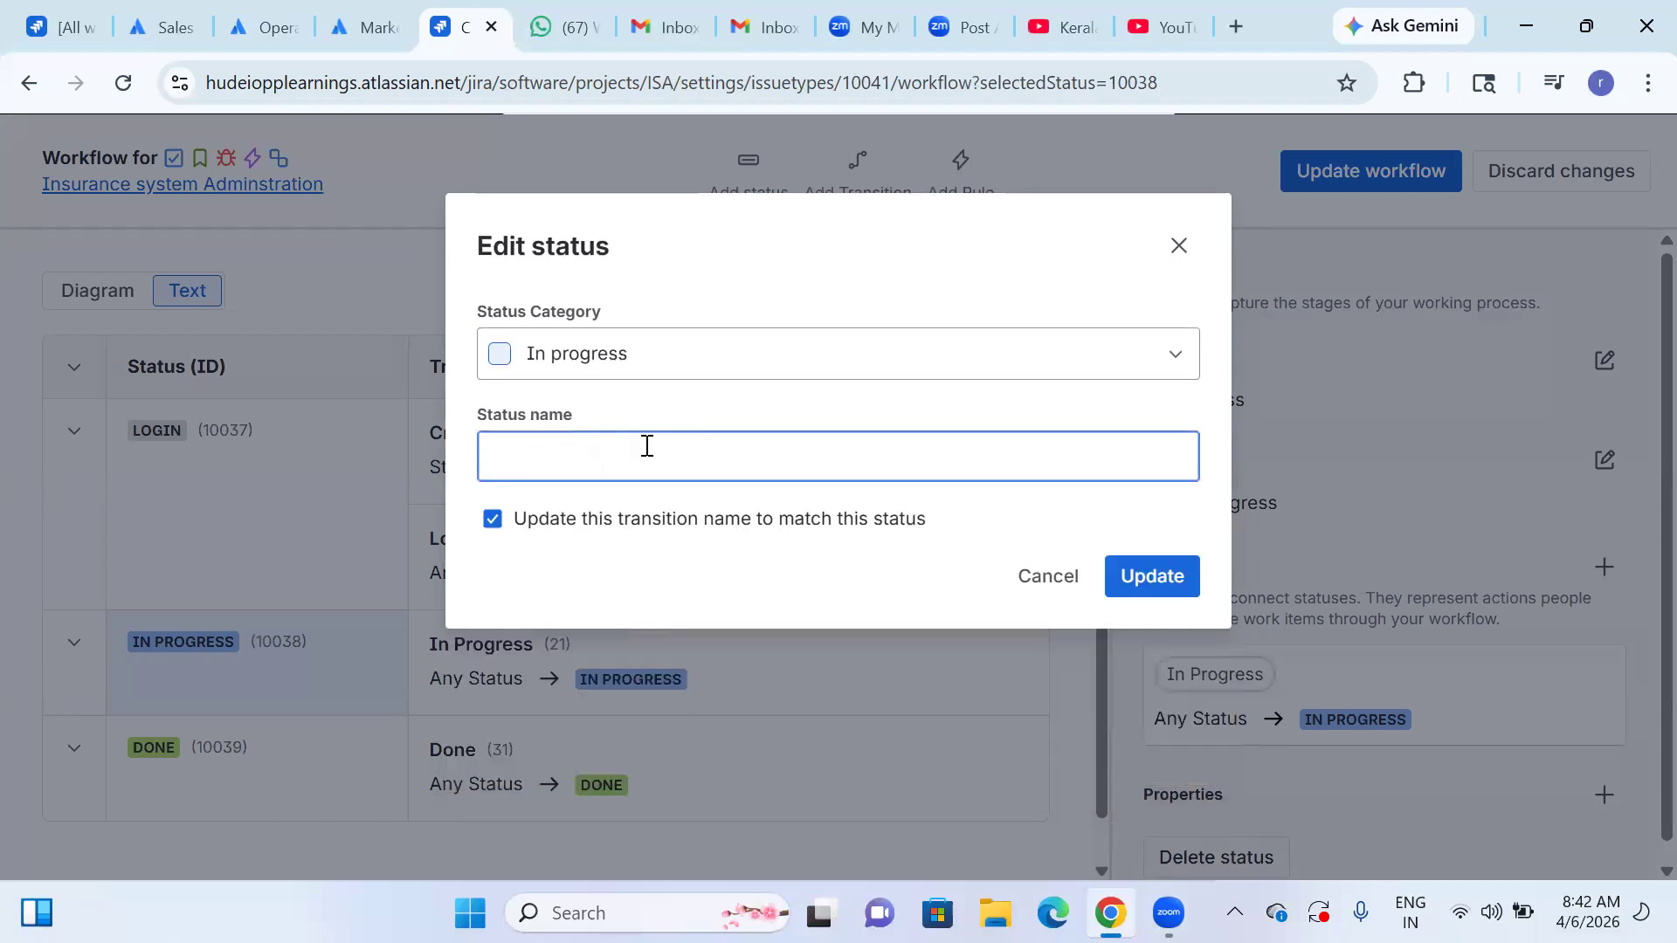
type("Login ")
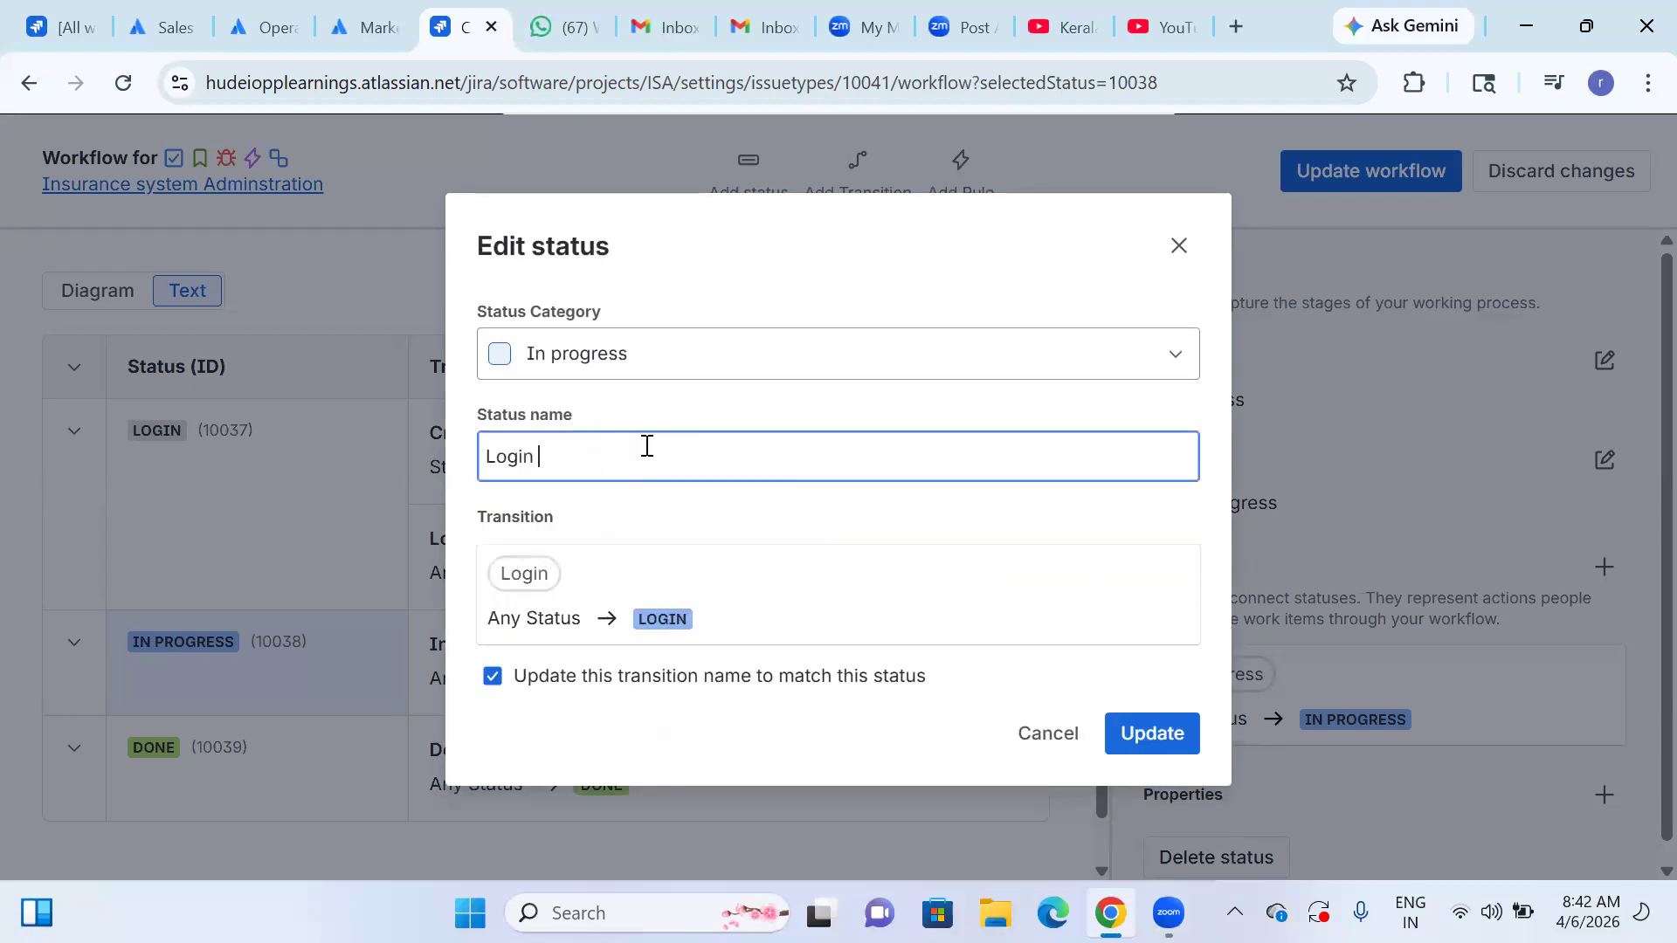
type("credentails")
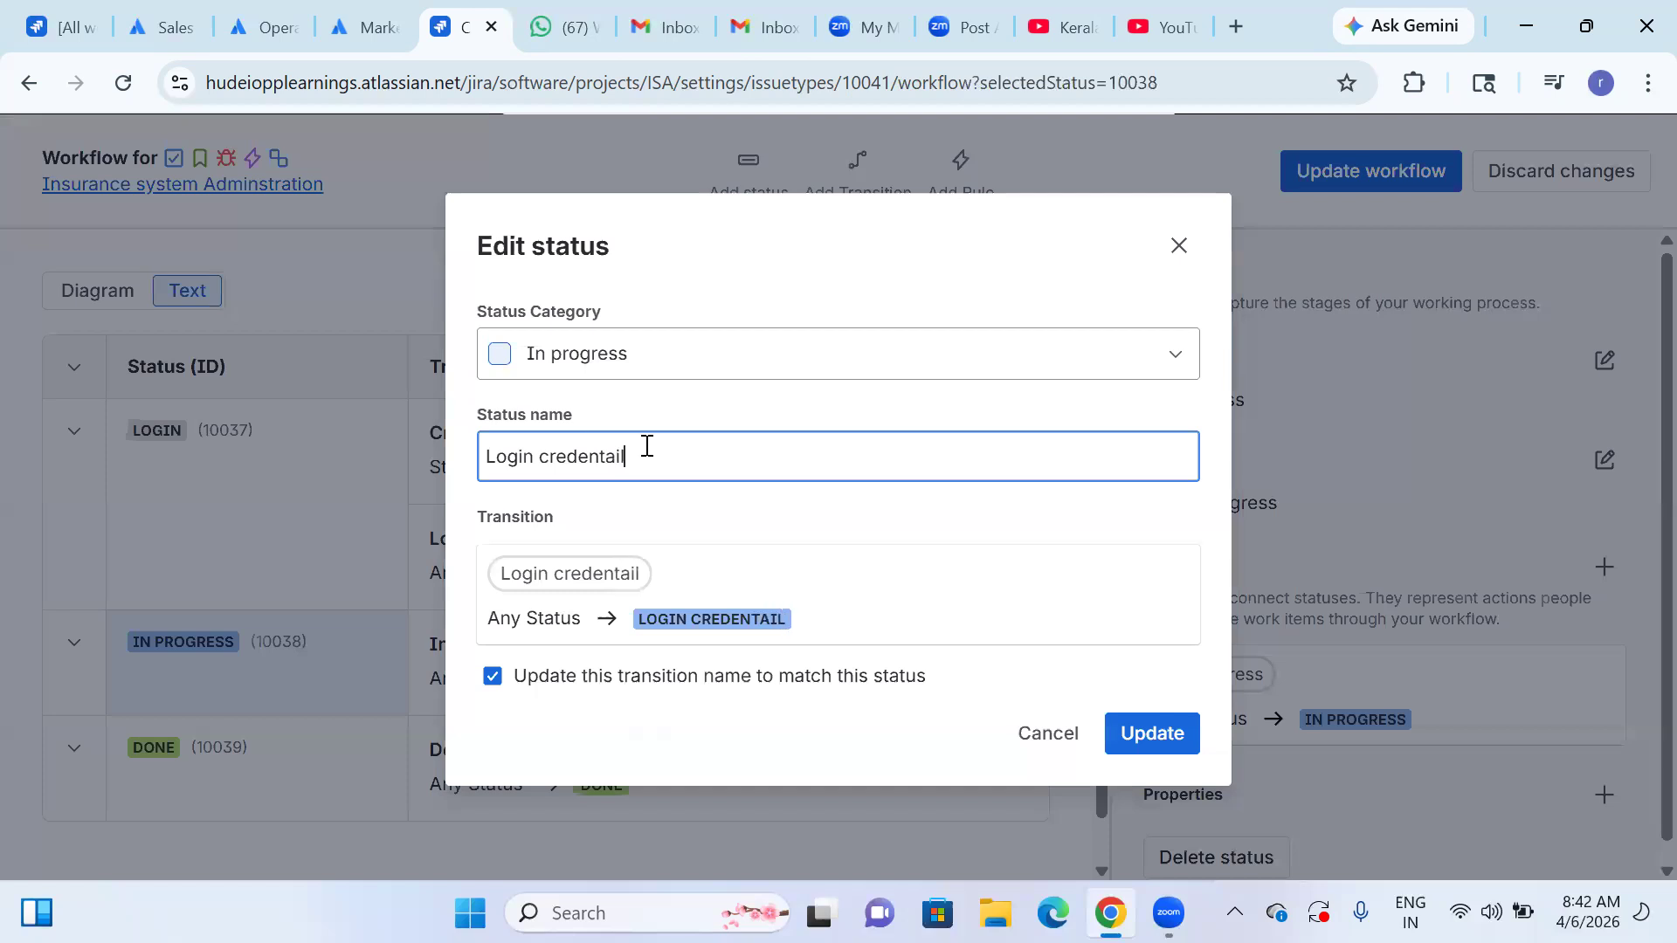
key("BackSpace")
key("BackSpace")
key("BackSpace")
key("BackSpace")
key("BackSpace")
key("BackSpace")
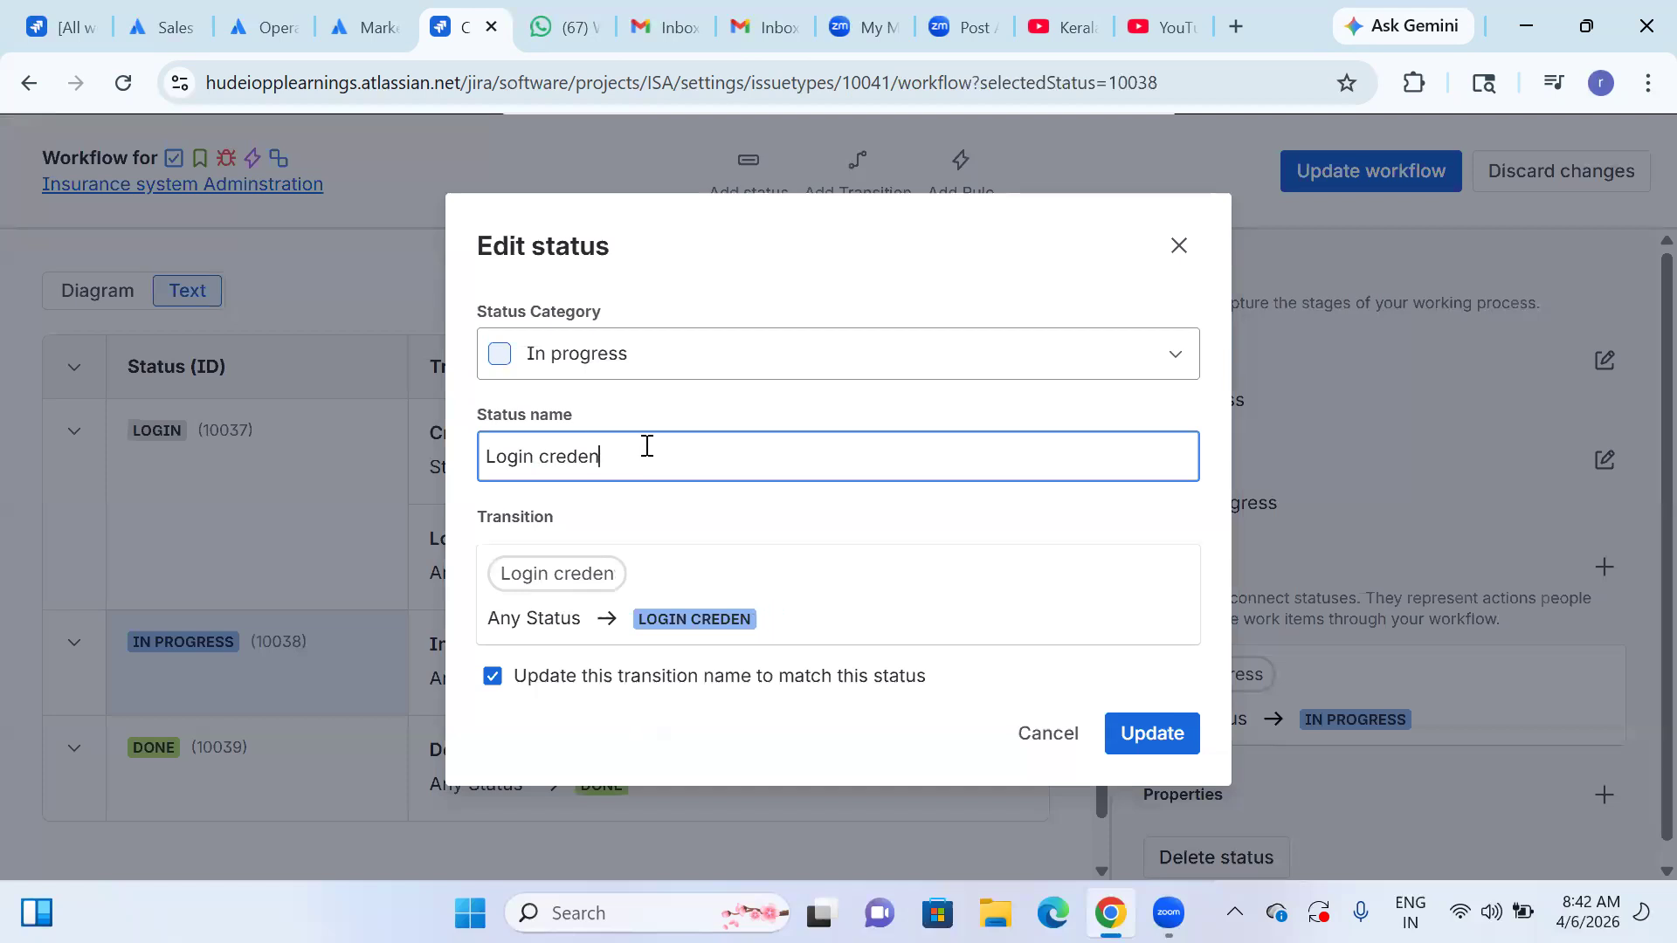
type("tials")
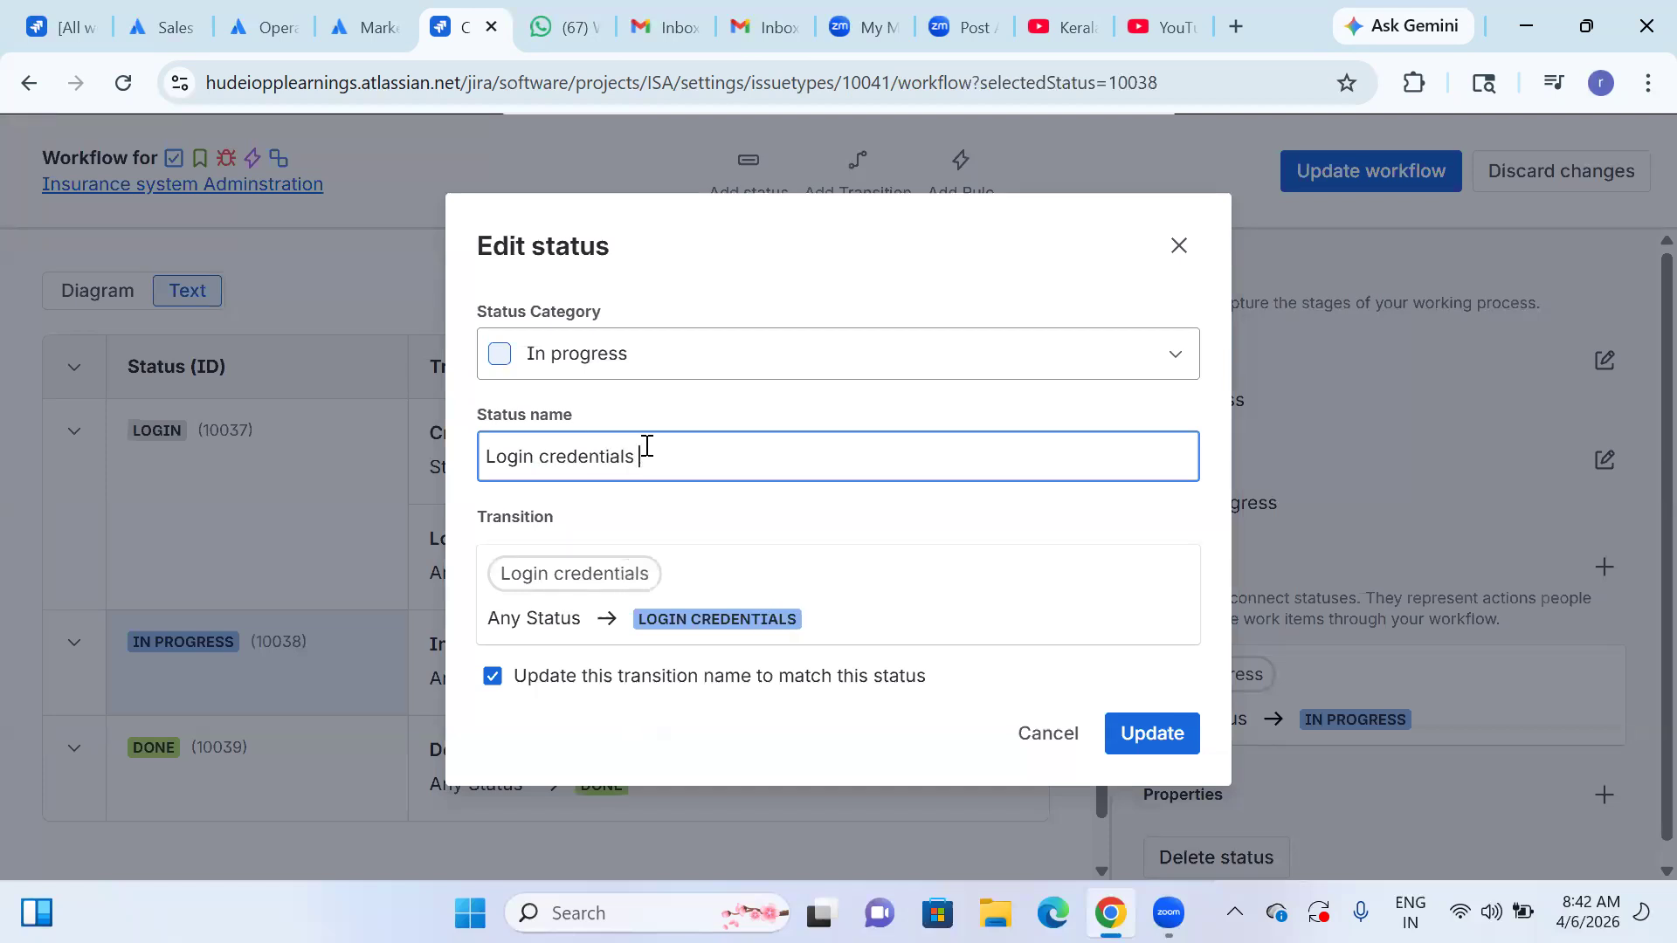
left_click(1145, 734)
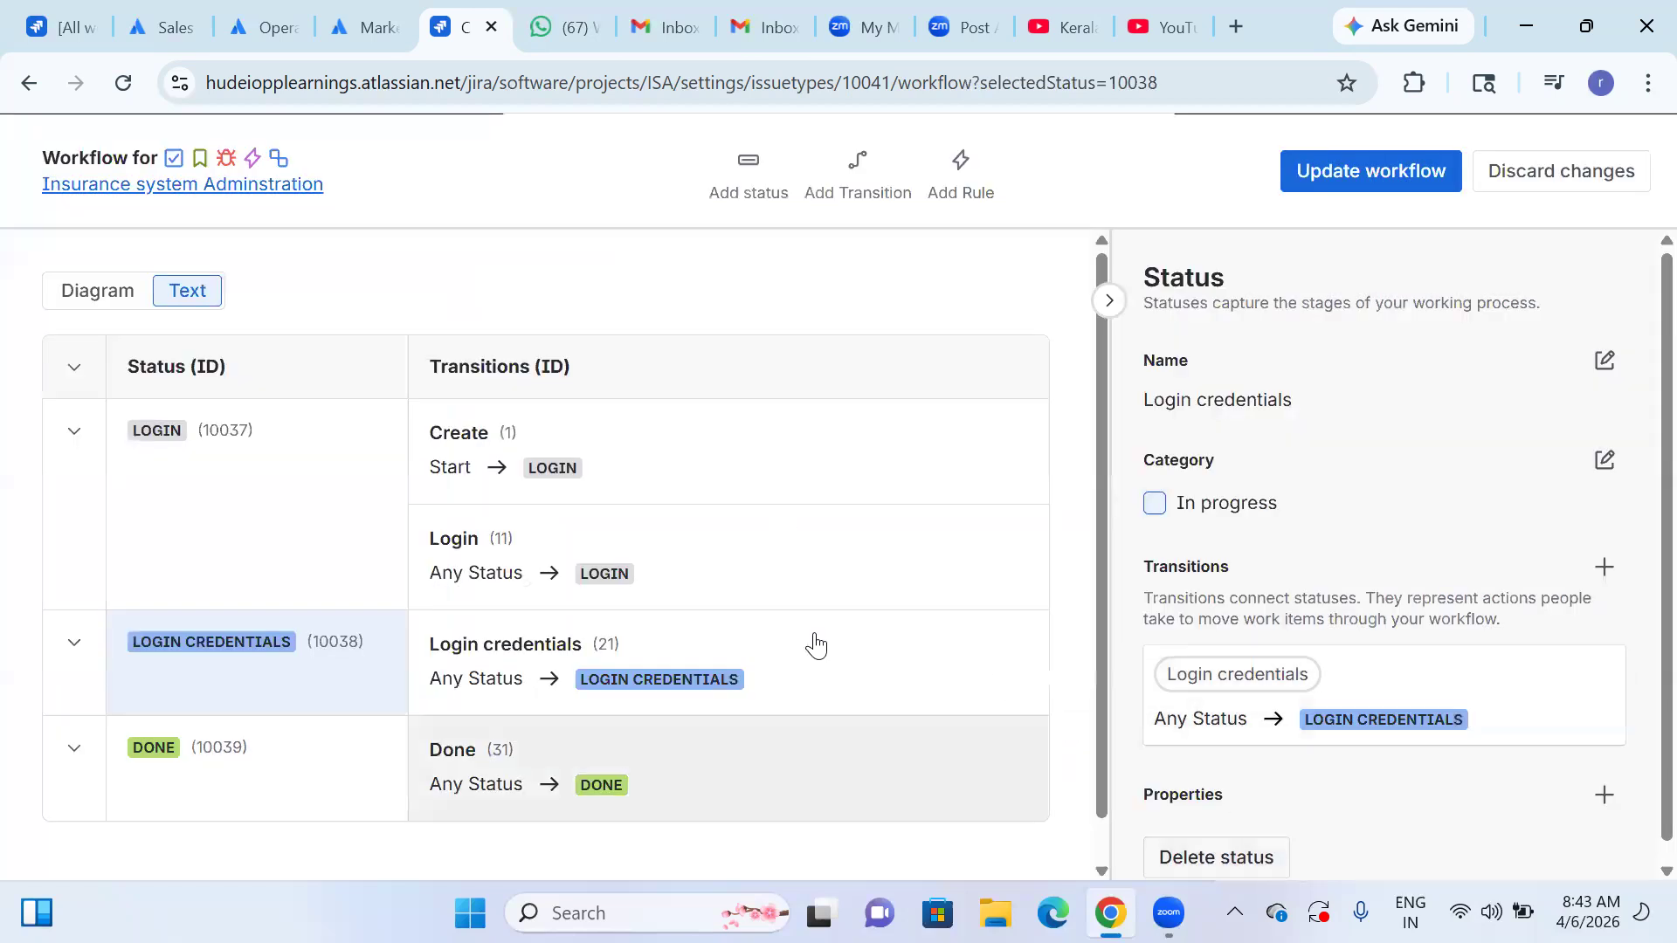
Rename the workflow's Done status to "Login successful", correcting the spelling and updating its transition name to match.
left_click(178, 798)
left_click(1605, 461)
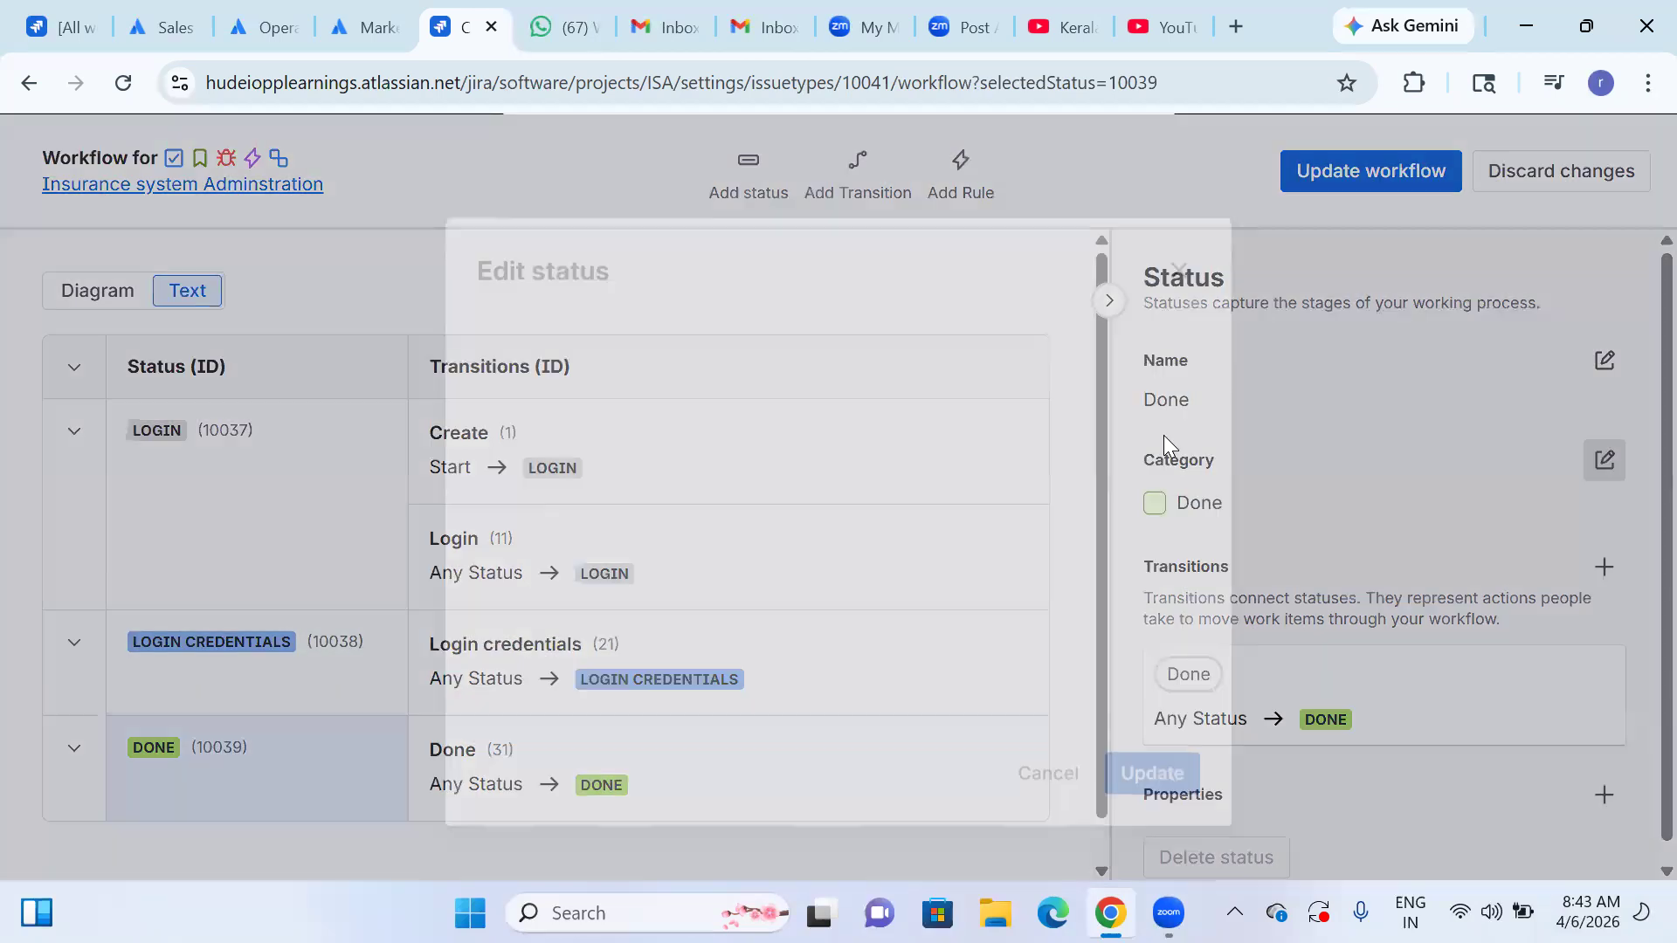
left_click(600, 457)
key("BackSpace")
key("BackSpace")
key("BackSpace")
key("BackSpace")
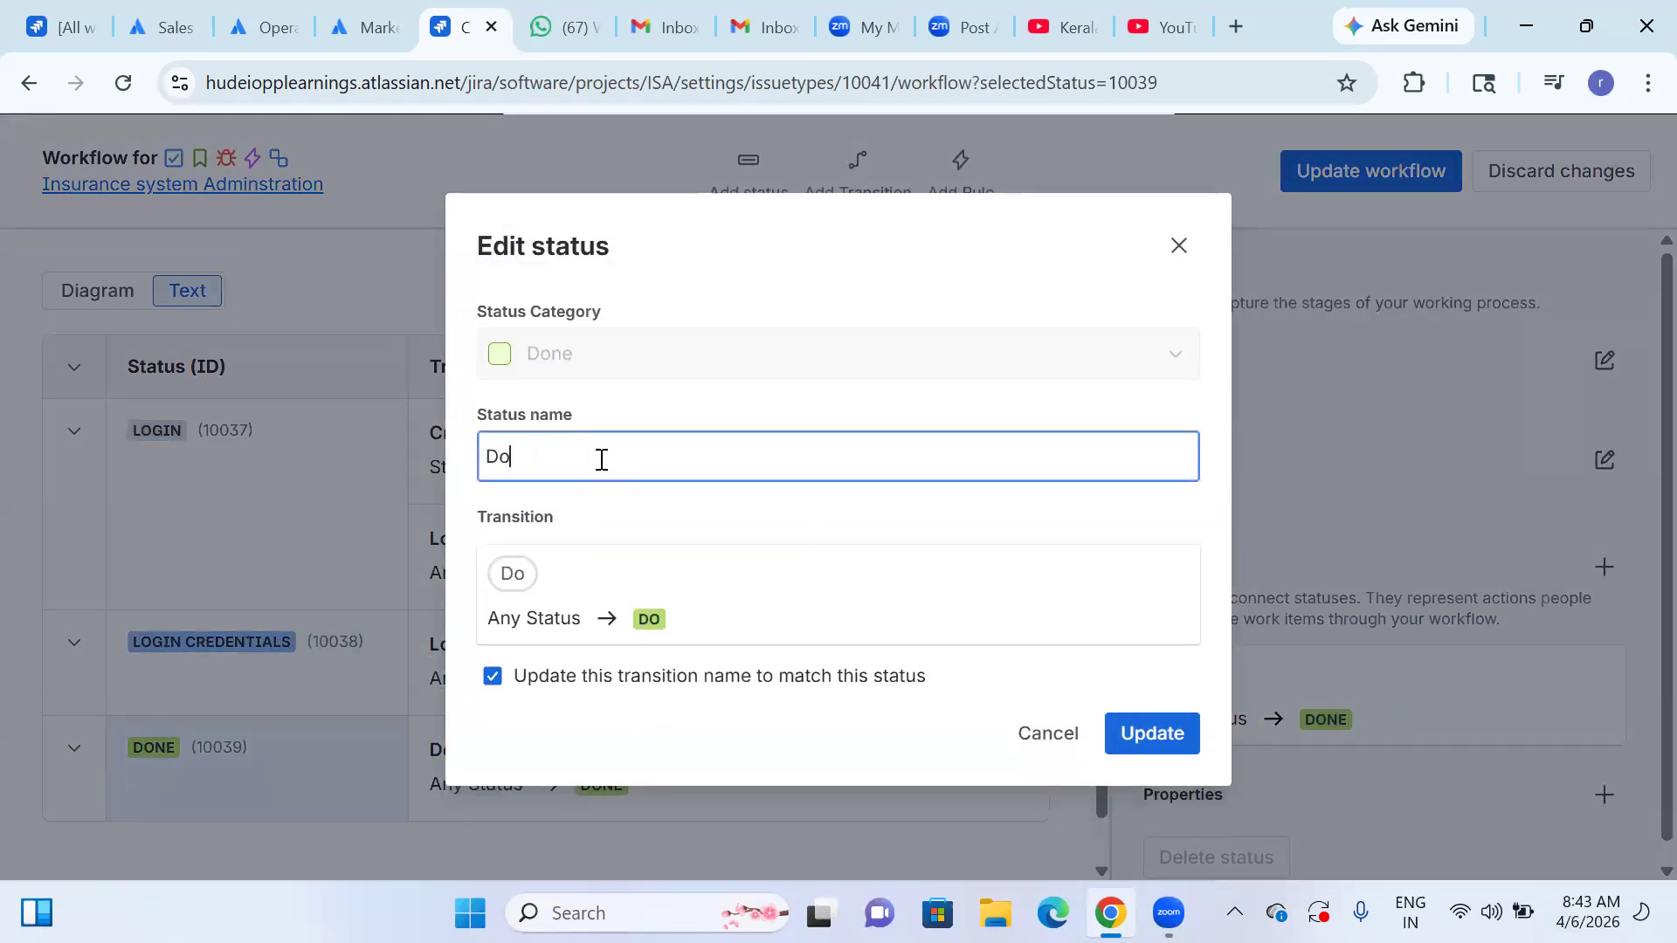
type("Login ")
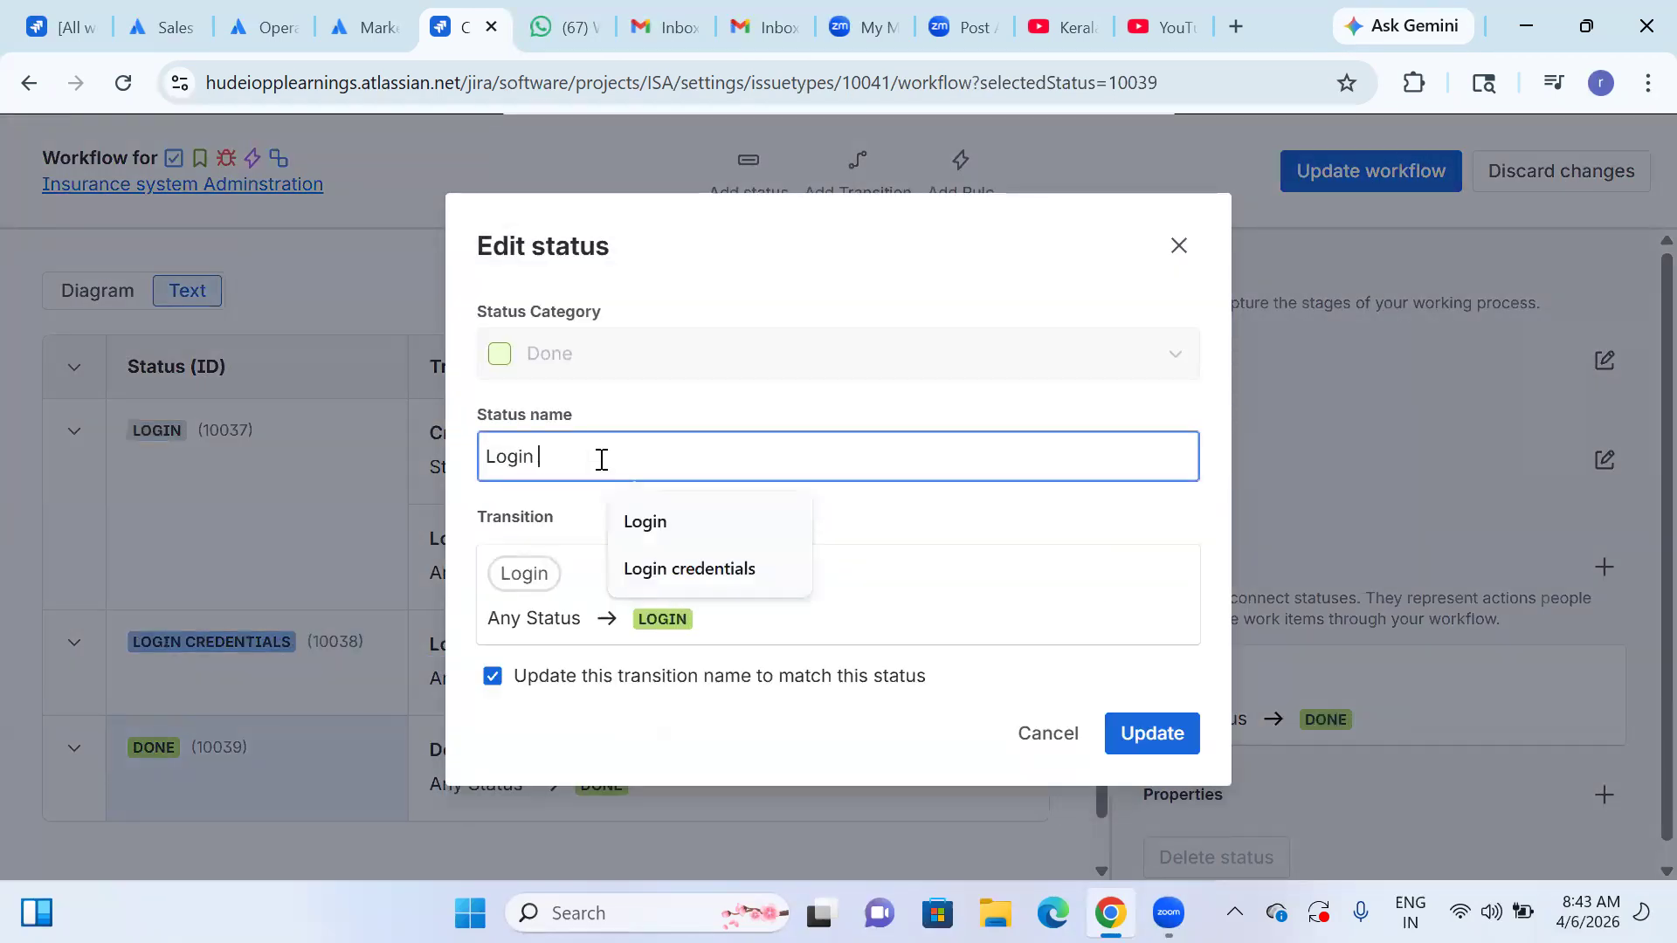
type("sucess")
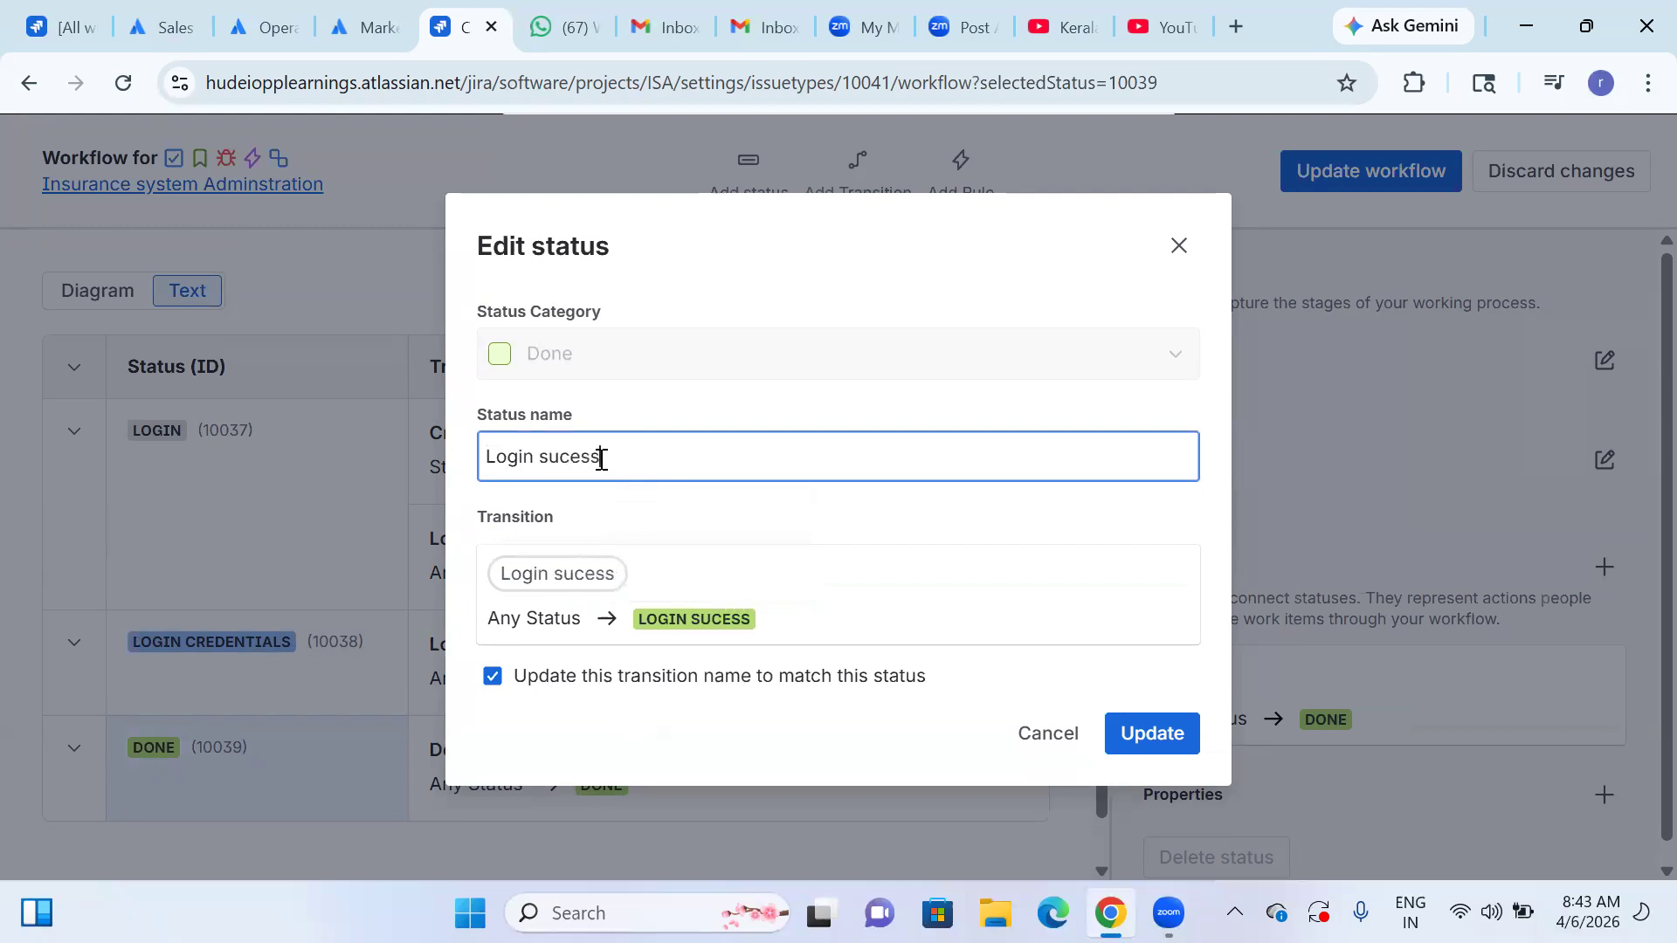
type("ful")
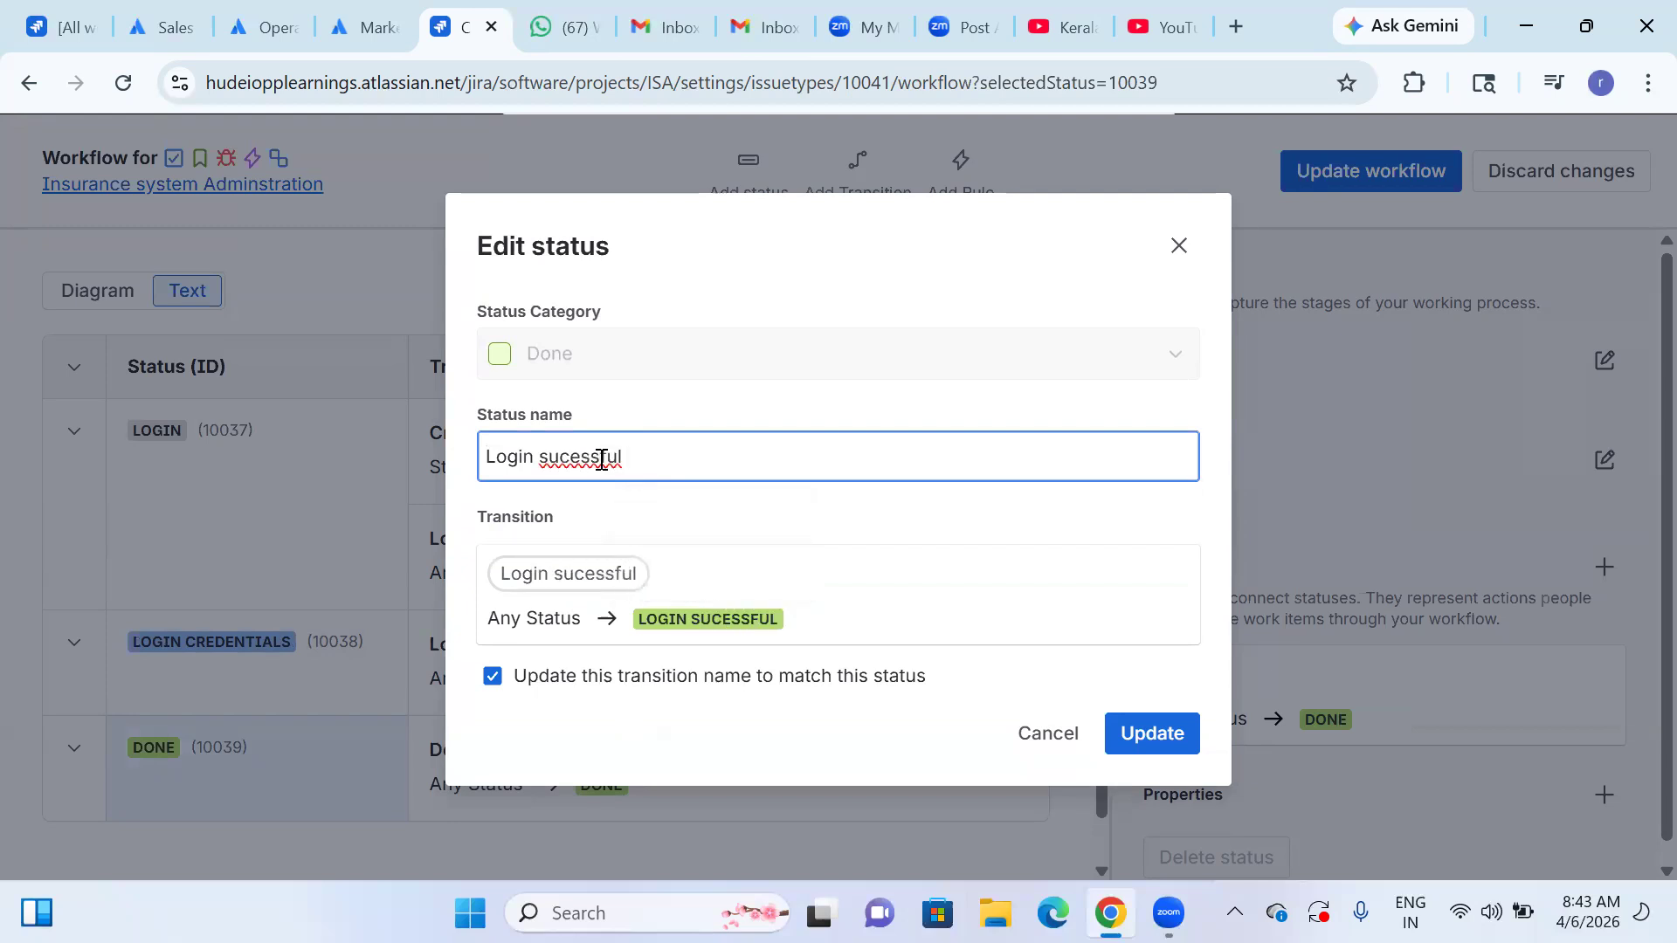
right_click(602, 459)
left_click(681, 337)
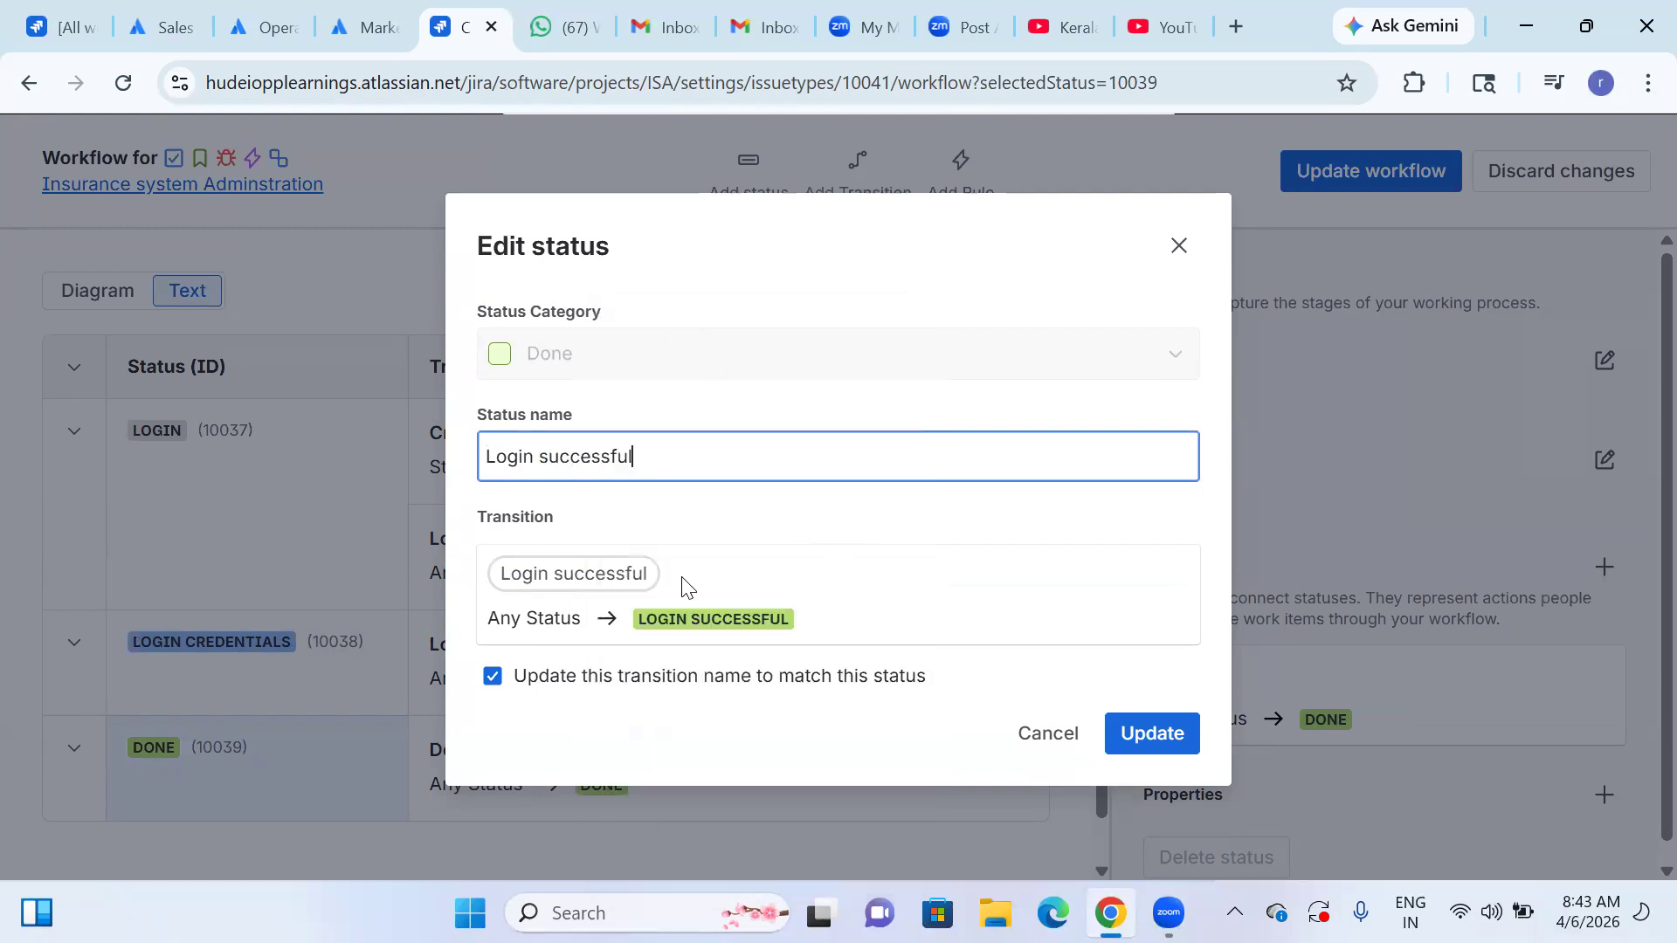
left_click(1129, 739)
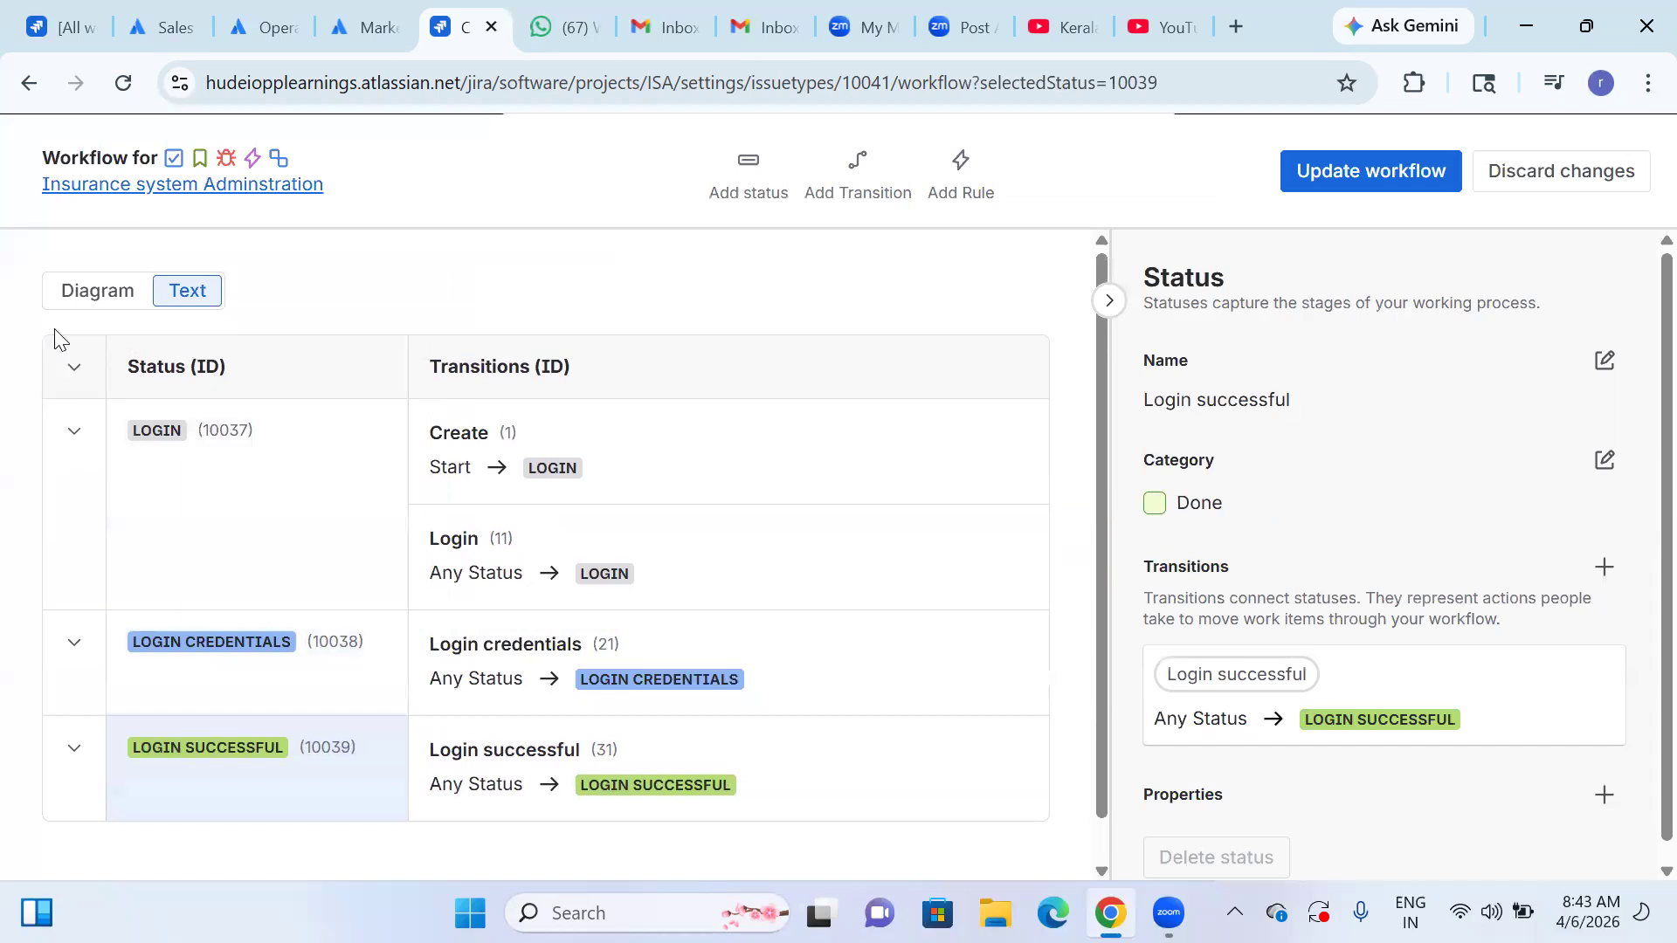
Display the workflow as a diagram and save the updated workflow for the Task, Bug, login credentials story, Epic and Subtask work types.
left_click(88, 291)
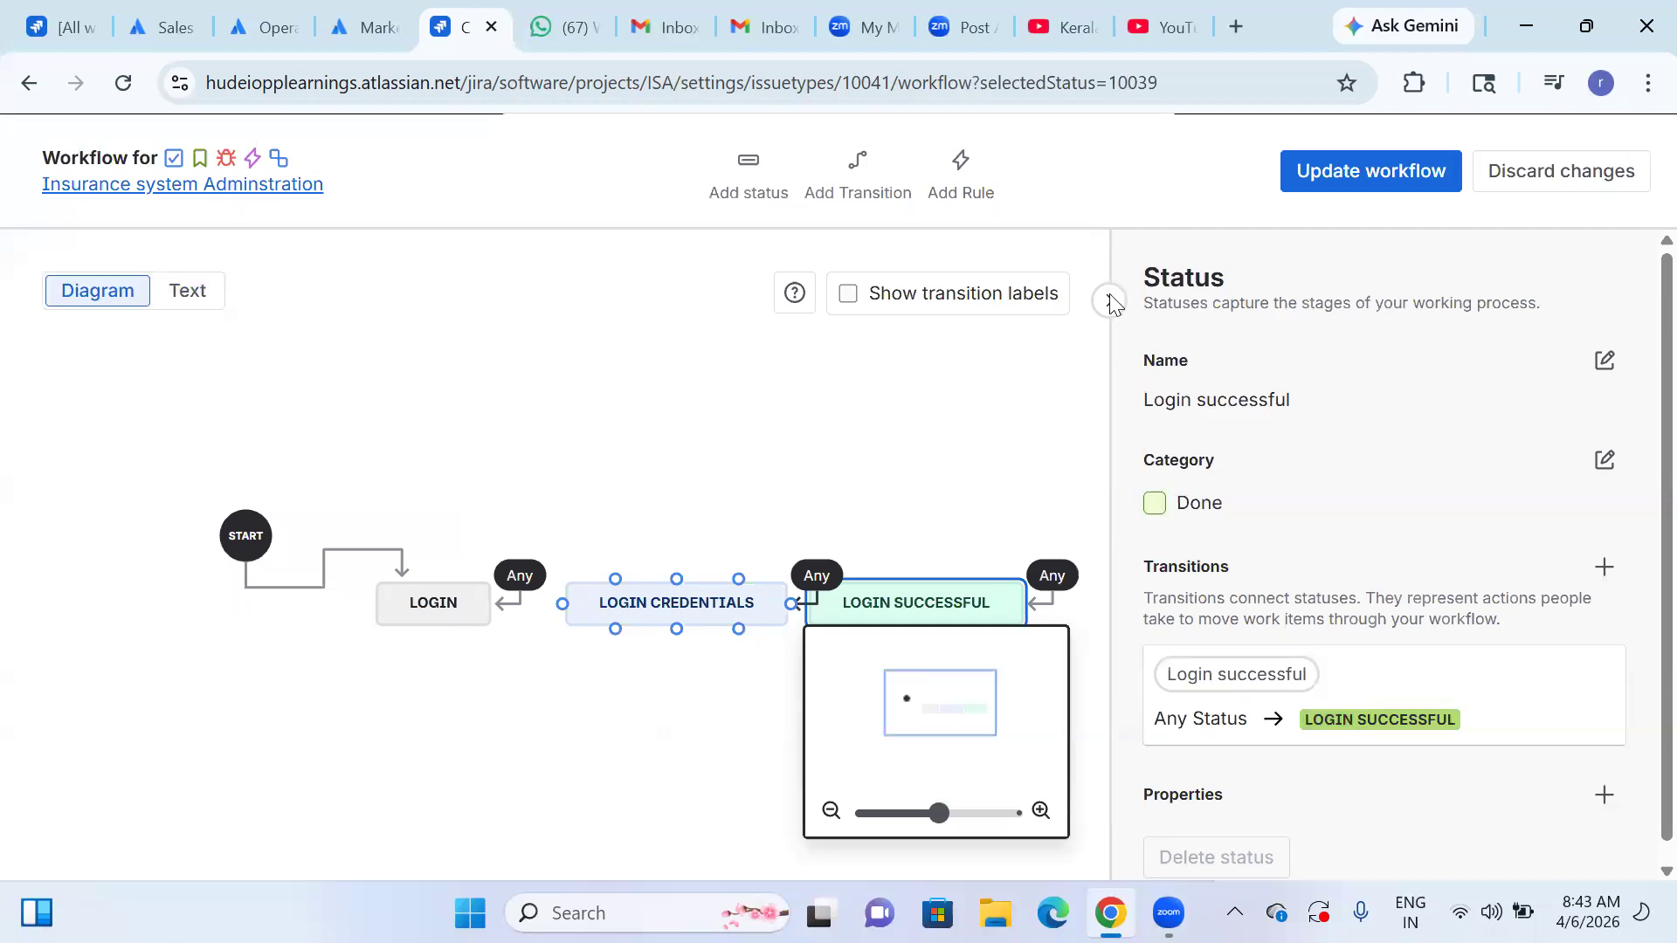
left_click(1305, 171)
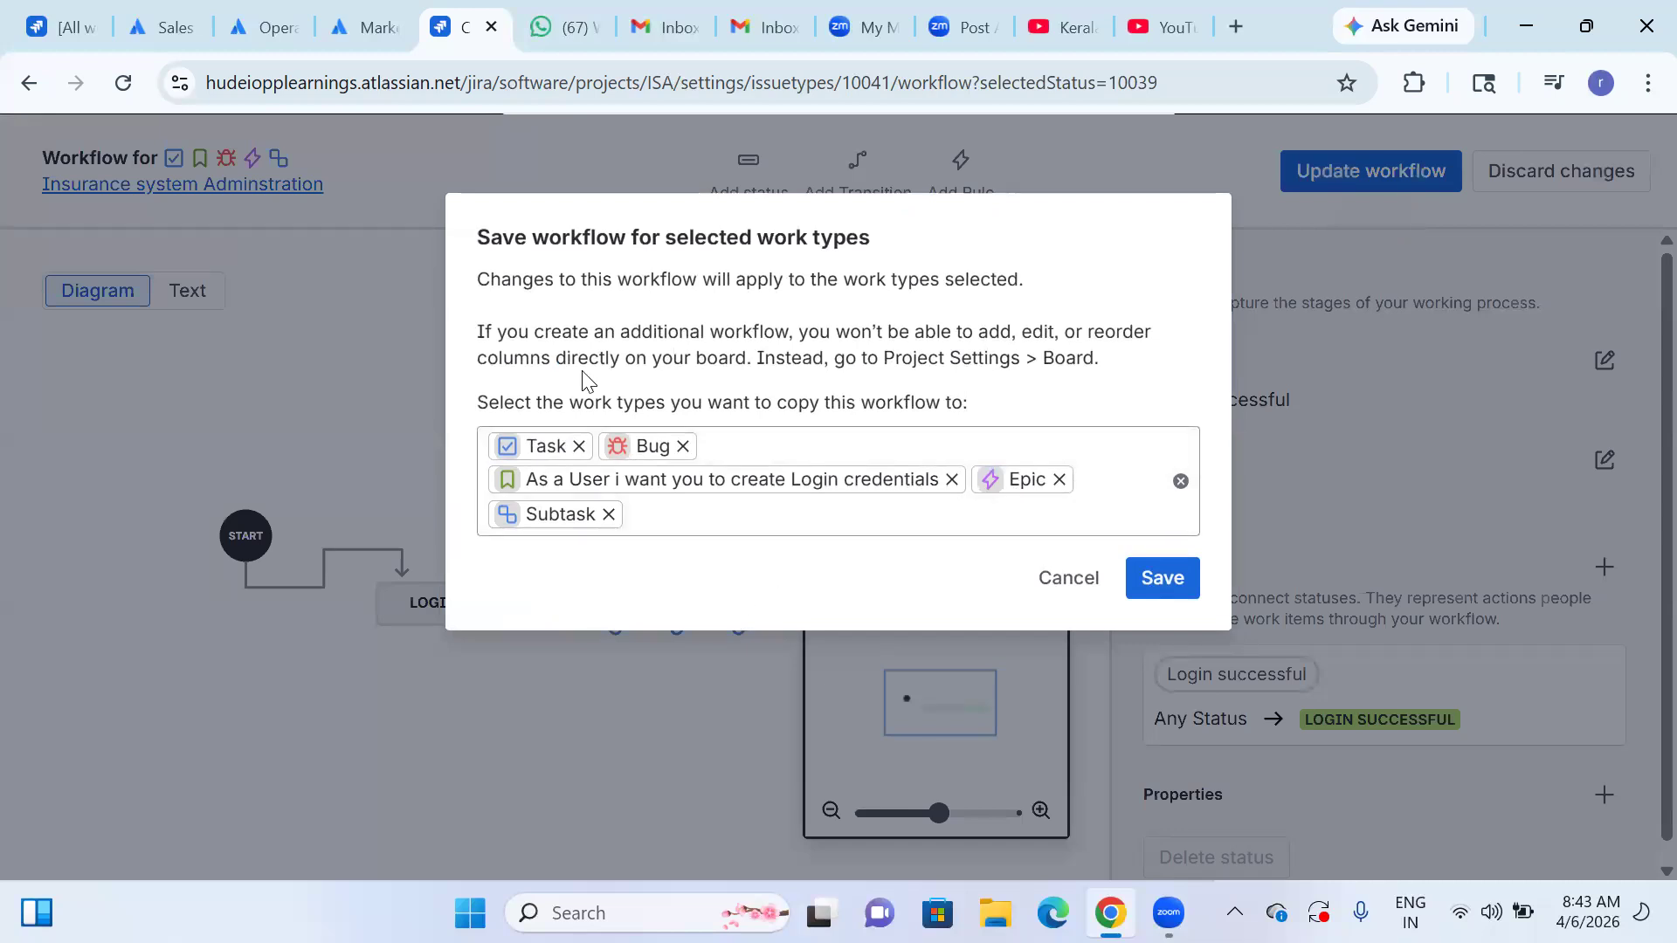
left_click(1149, 577)
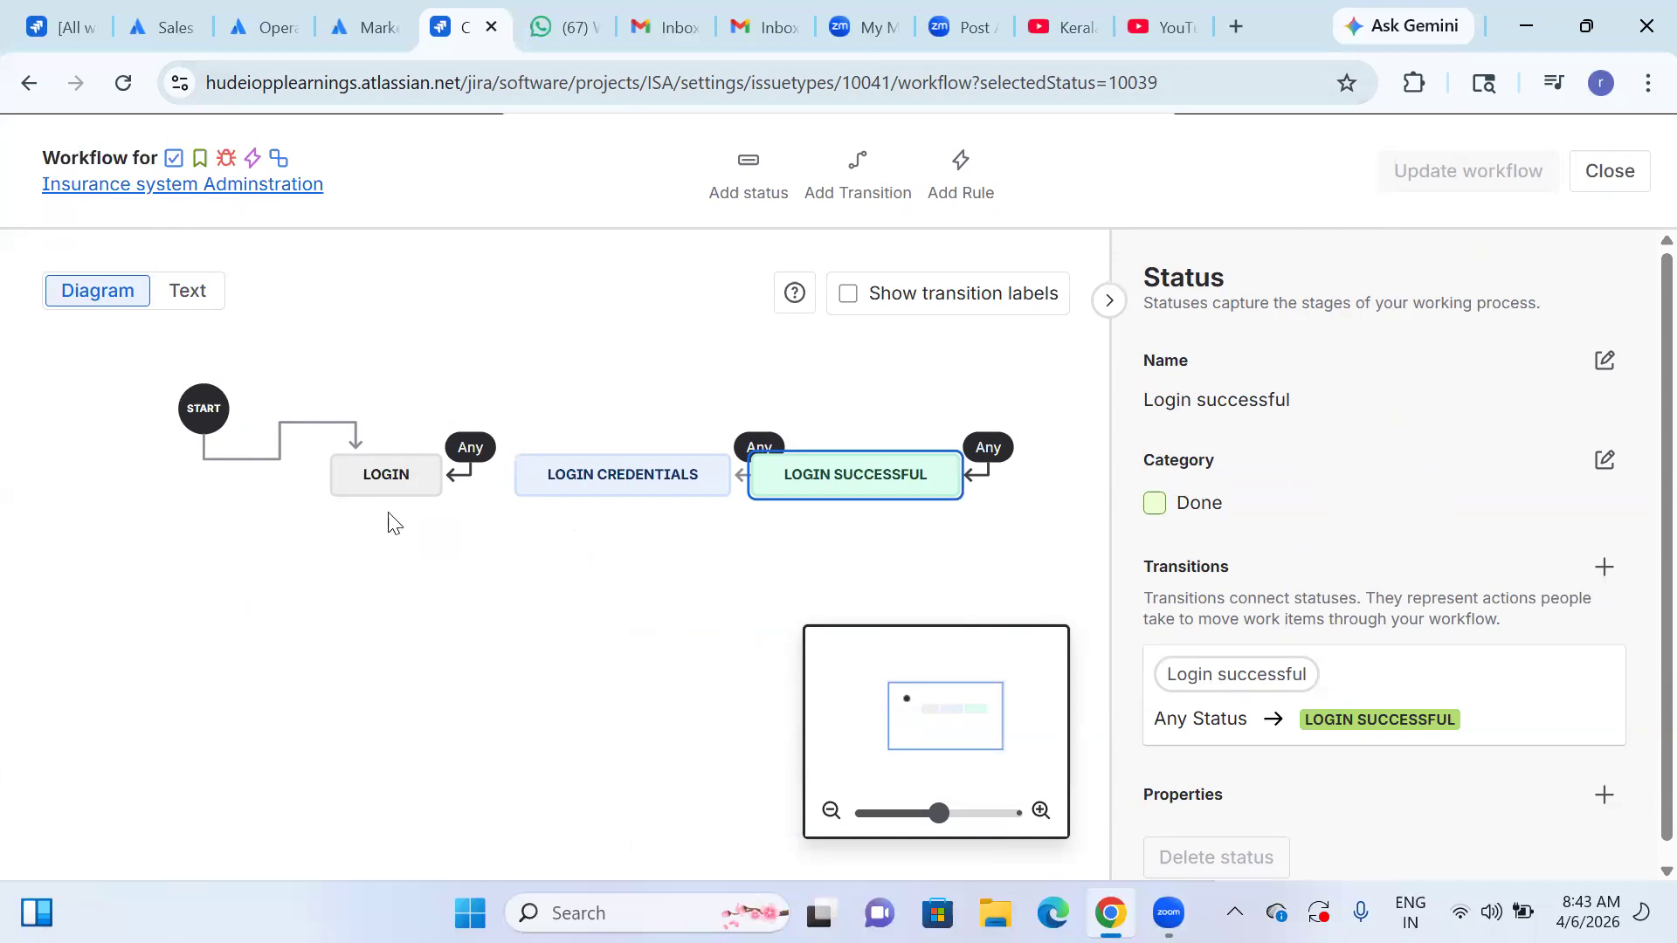
mouse_move(525, 492)
left_click(456, 2)
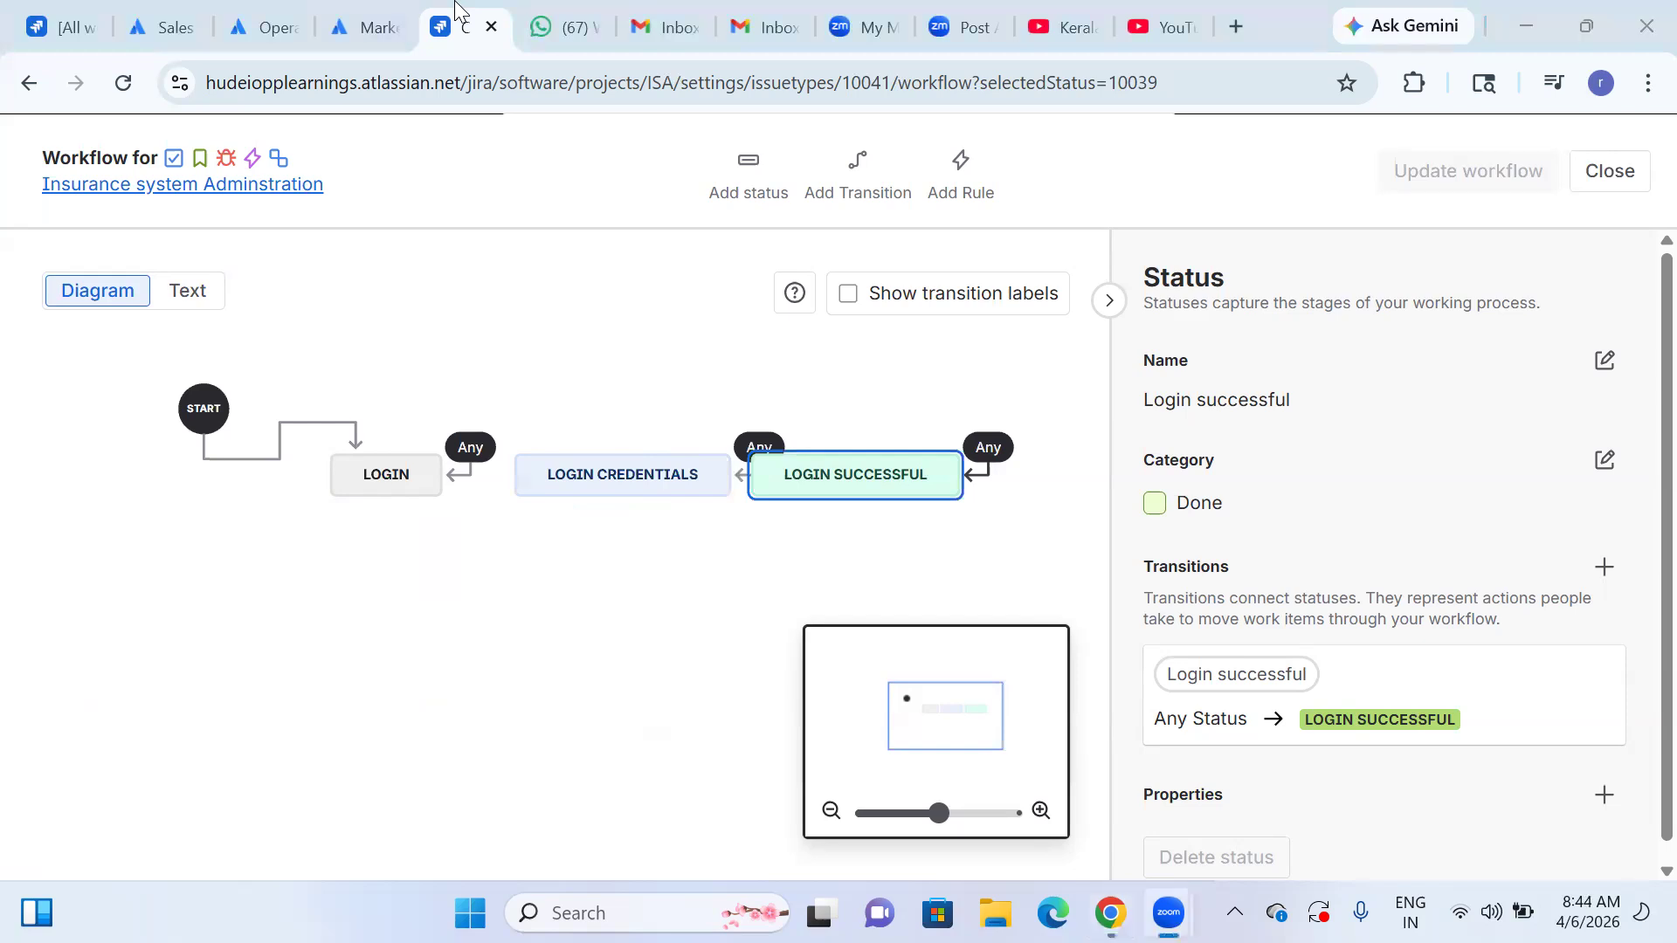